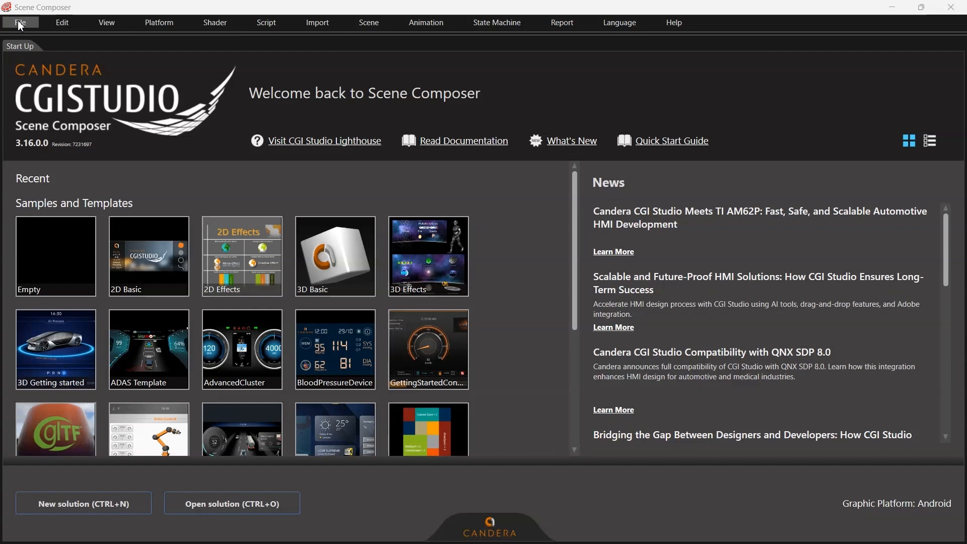
# Step: Create a new solution named Hello Dashboard in C:\0_TutorialFolder from the Empty template, keeping the default solution settings
pyautogui.click(20, 25)
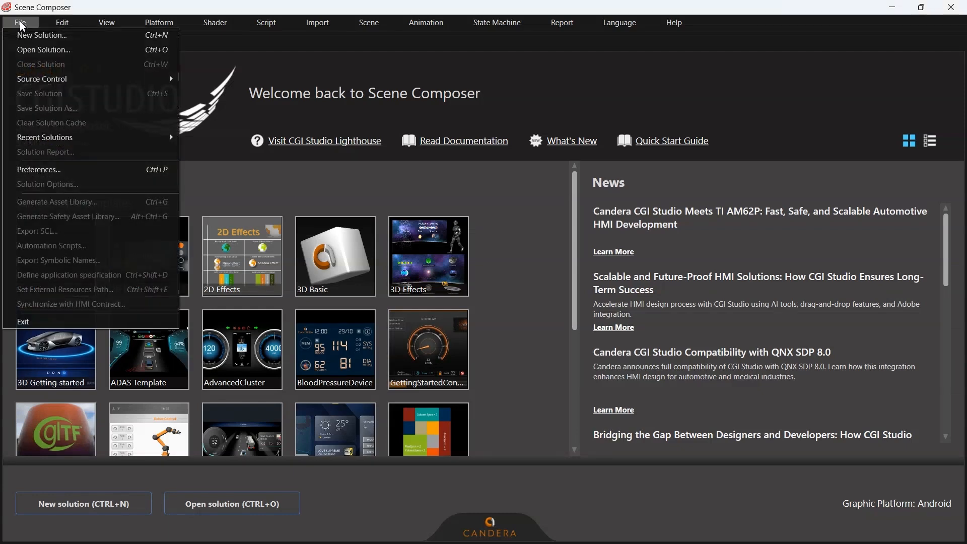
pyautogui.click(30, 34)
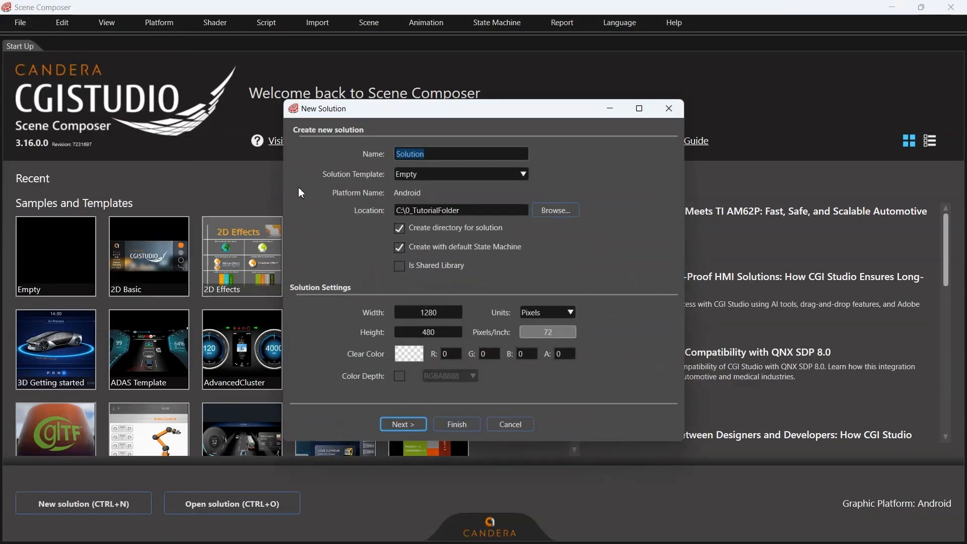
pyautogui.click(555, 211)
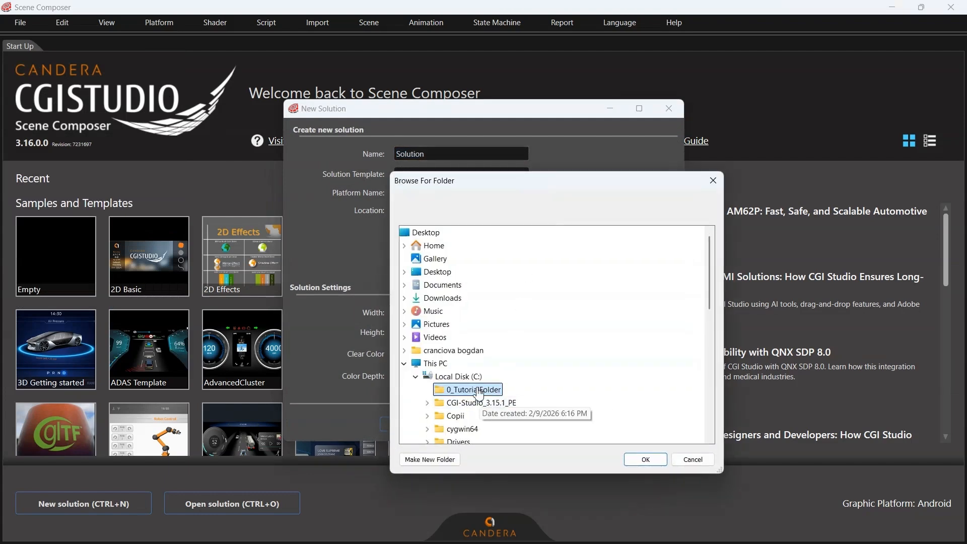
pyautogui.click(646, 459)
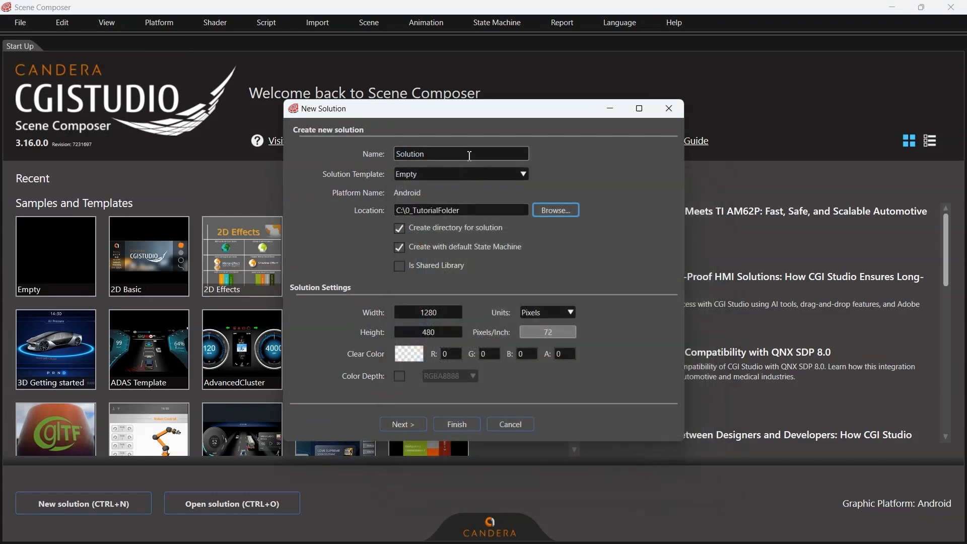
pyautogui.click(470, 155)
pyautogui.moveTo(469, 155); pyautogui.dragTo(384, 159)
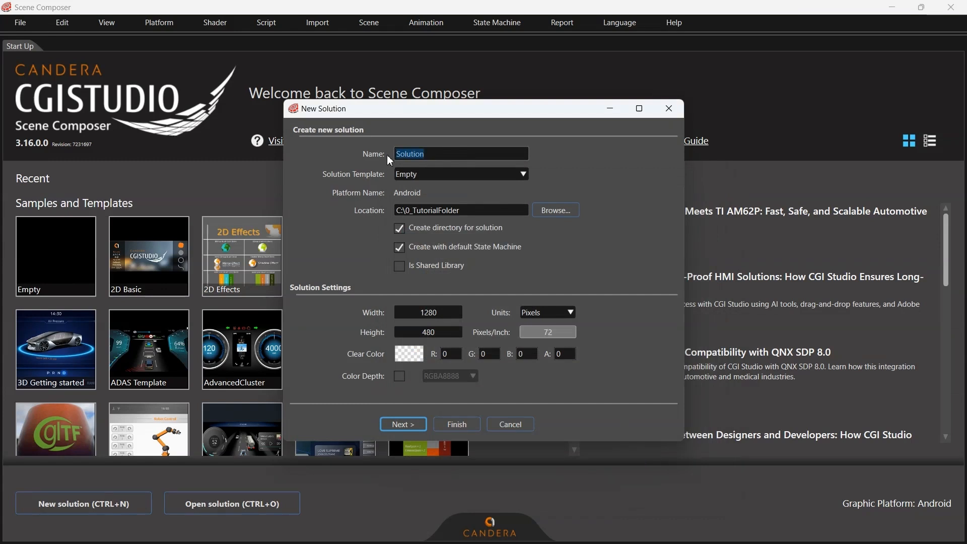
pyautogui.write('Hello Dashboard')
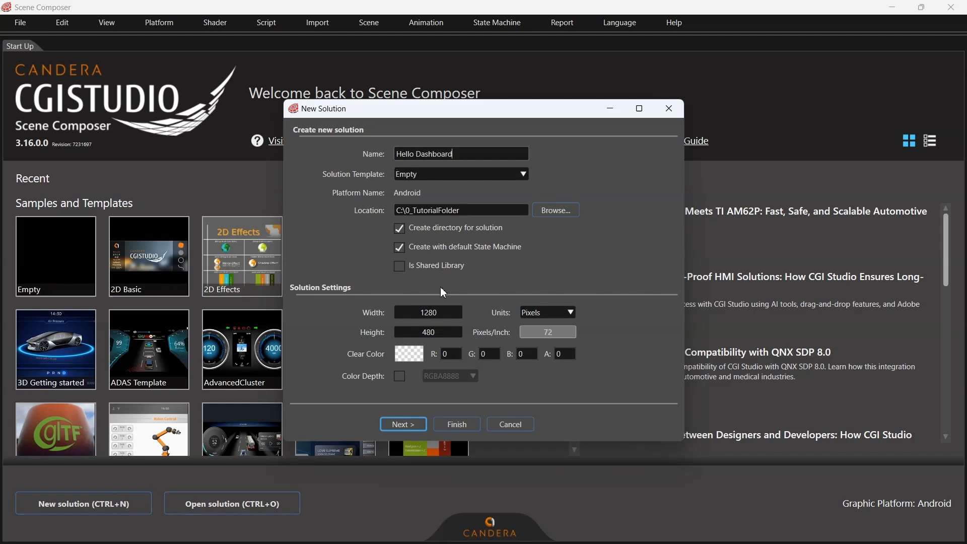
pyautogui.click(466, 426)
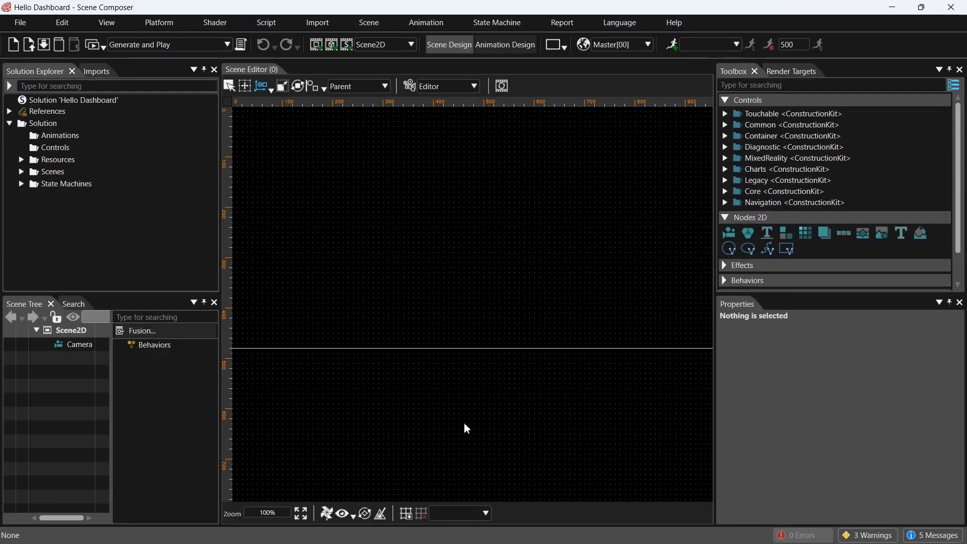
# Step: Set the render target display's X resolution to 1500 and Y resolution to 600
pyautogui.click(787, 73)
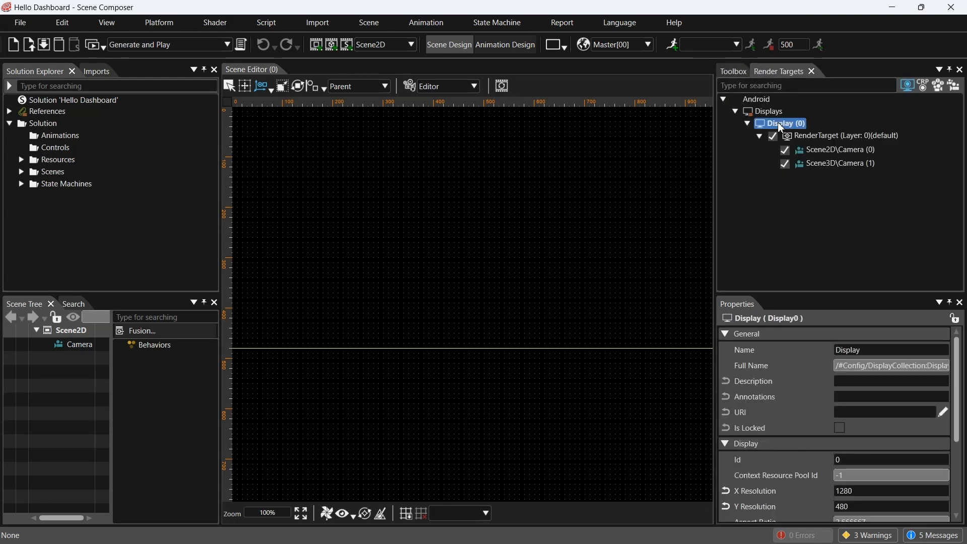
pyautogui.scroll(-1, 858, 434)
pyautogui.scroll(-4, 605, 311)
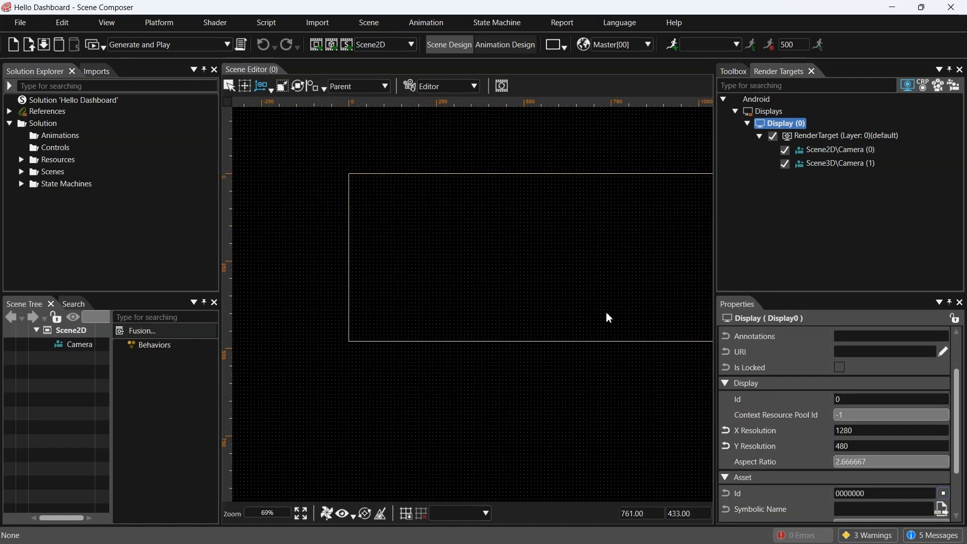
pyautogui.scroll(-2, 490, 300)
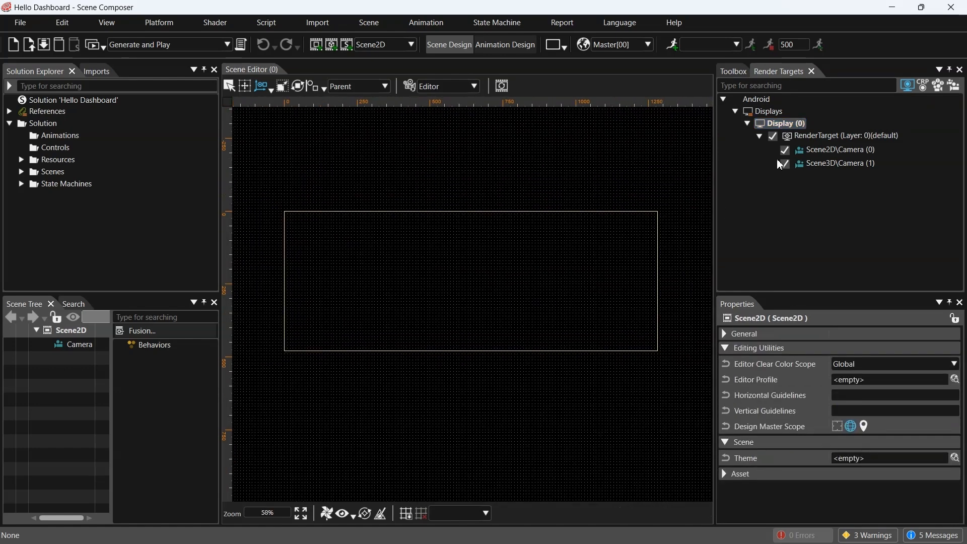
pyautogui.click(791, 127)
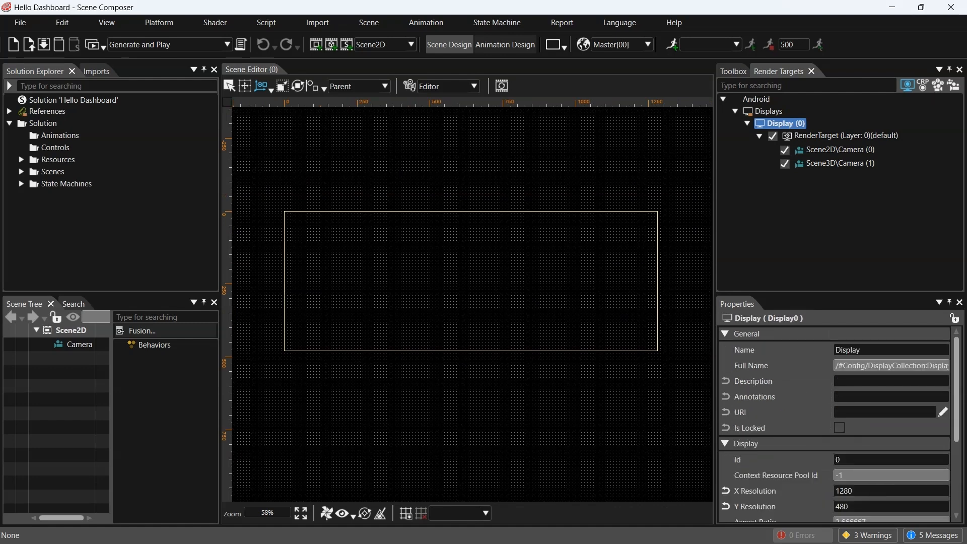
pyautogui.scroll(-2, 887, 431)
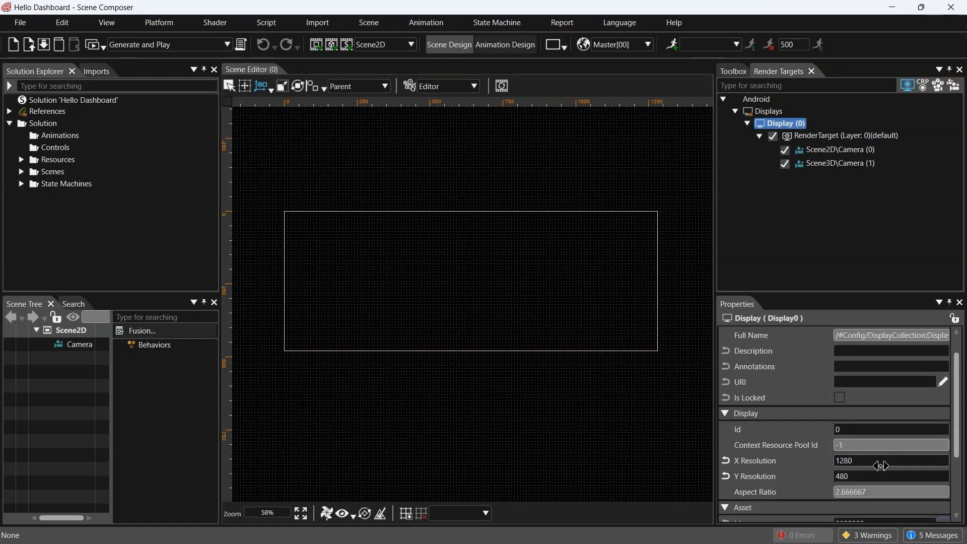
pyautogui.click(881, 466)
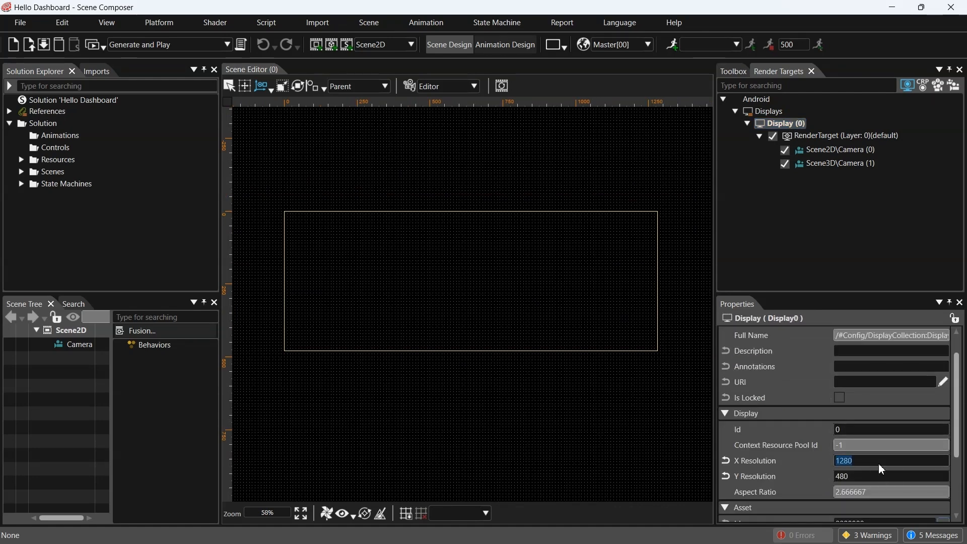
pyautogui.write('1500')
pyautogui.click(866, 475)
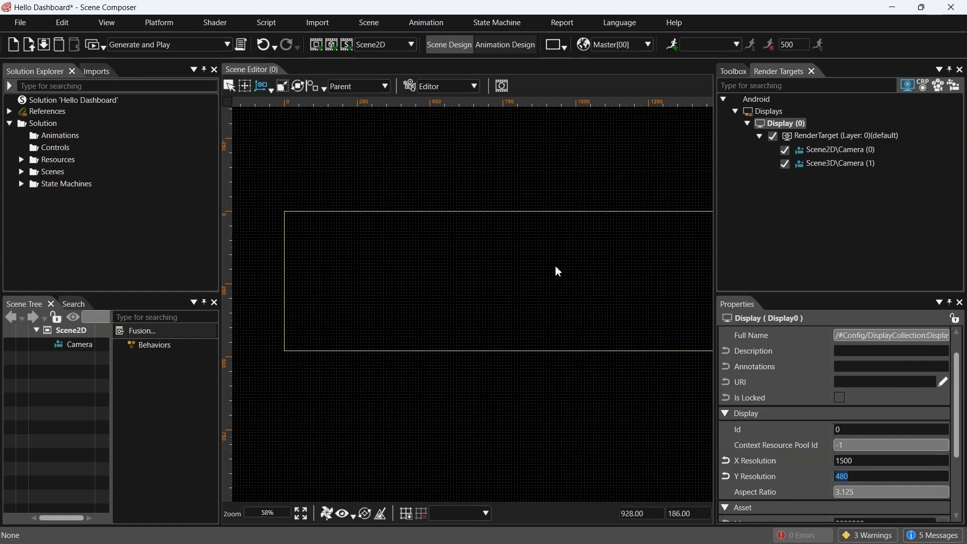
pyautogui.write('600')
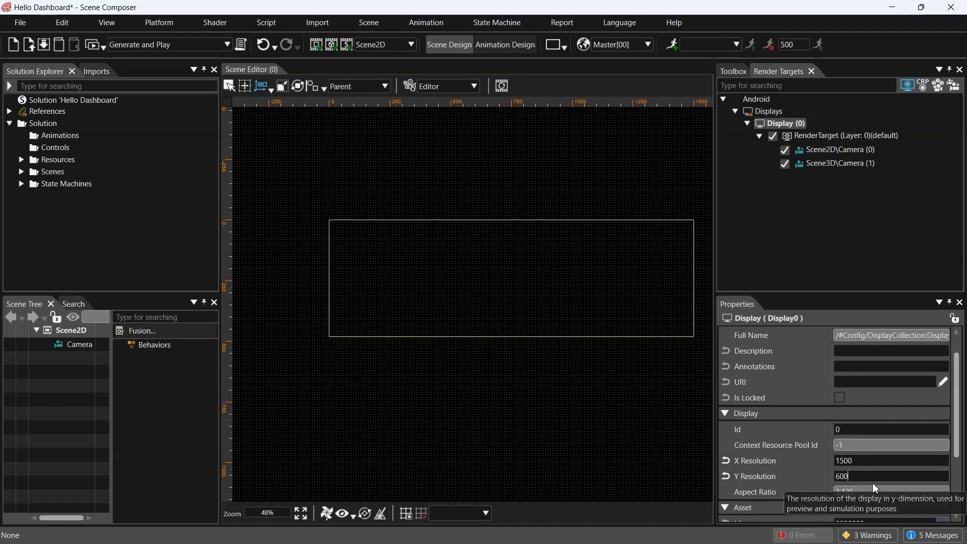
pyautogui.click(553, 327)
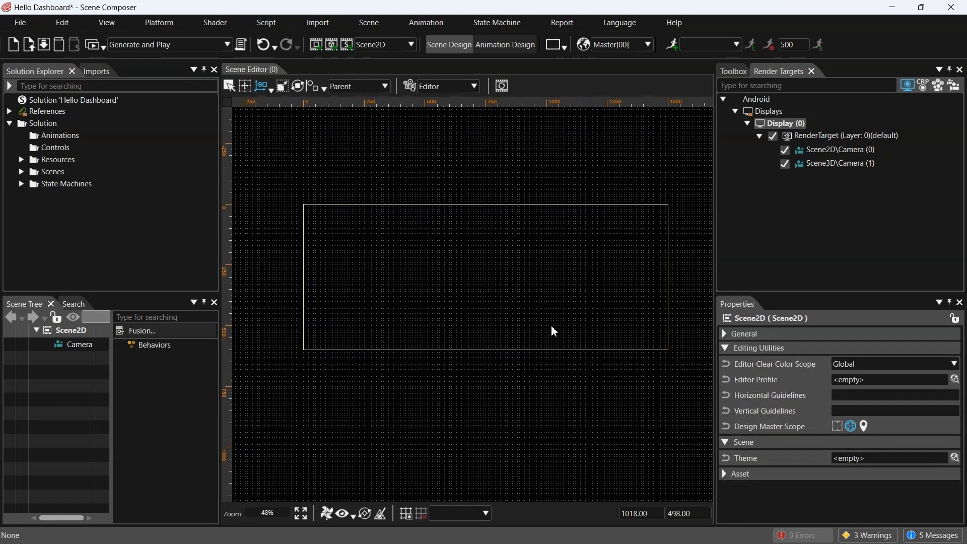
pyautogui.scroll(2, 552, 325)
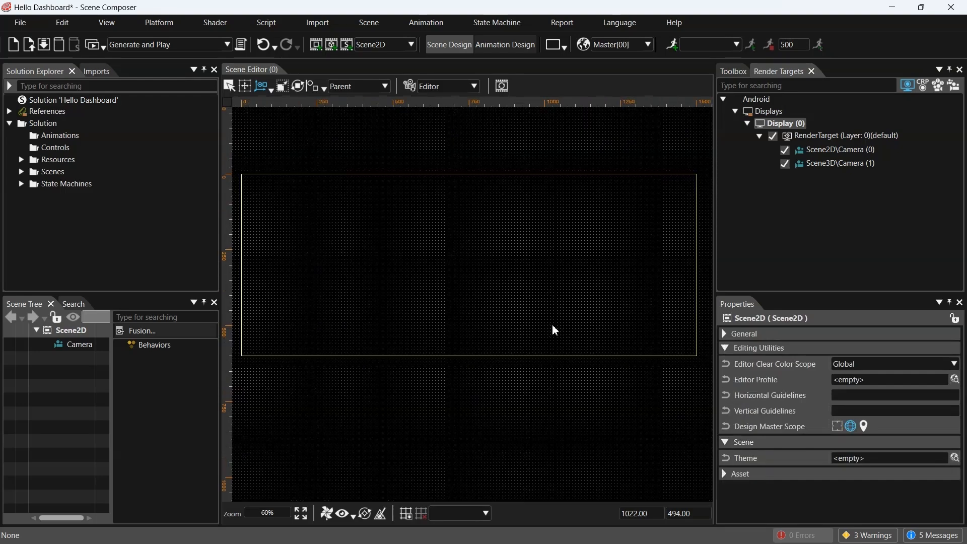
pyautogui.click(516, 445)
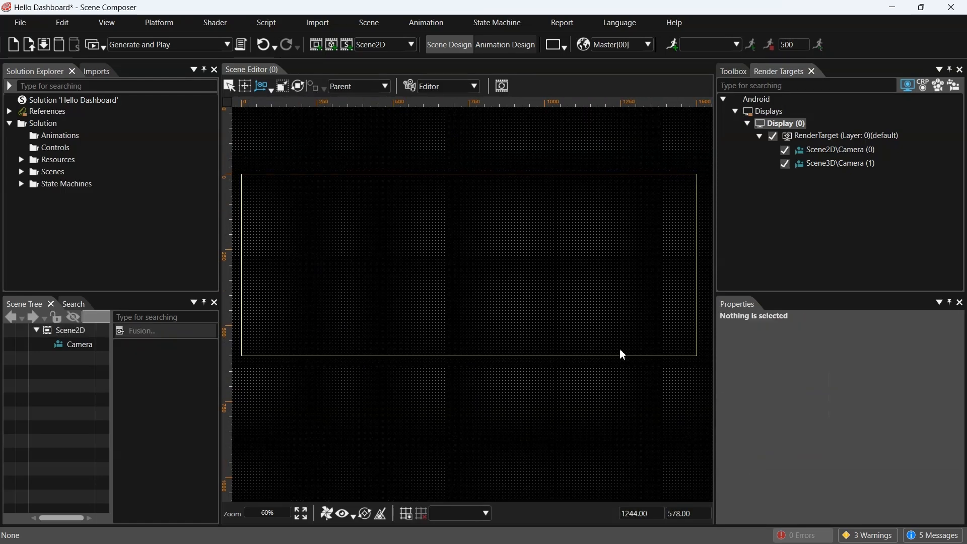
# Step: Import all six PNG images from the tutorial's Resources folder directly into Bitmaps, saving the solution first and creating no new import folder
pyautogui.click(21, 160)
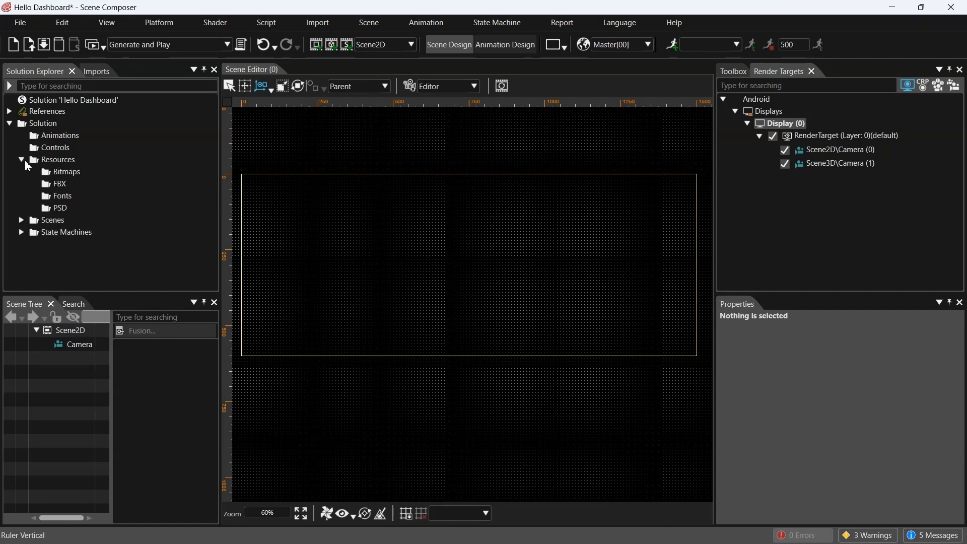
pyautogui.click(75, 174)
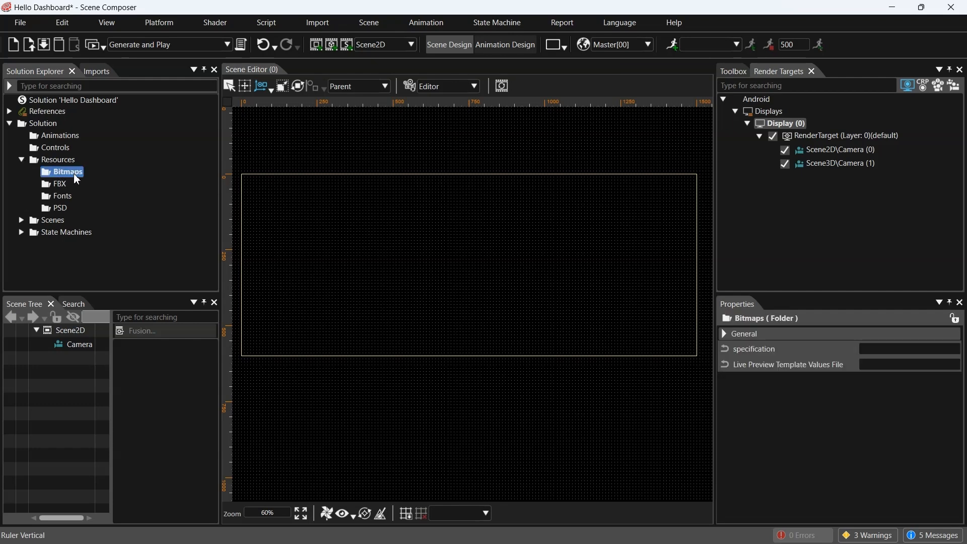
pyautogui.rightClick(76, 176)
pyautogui.moveTo(206, 196)
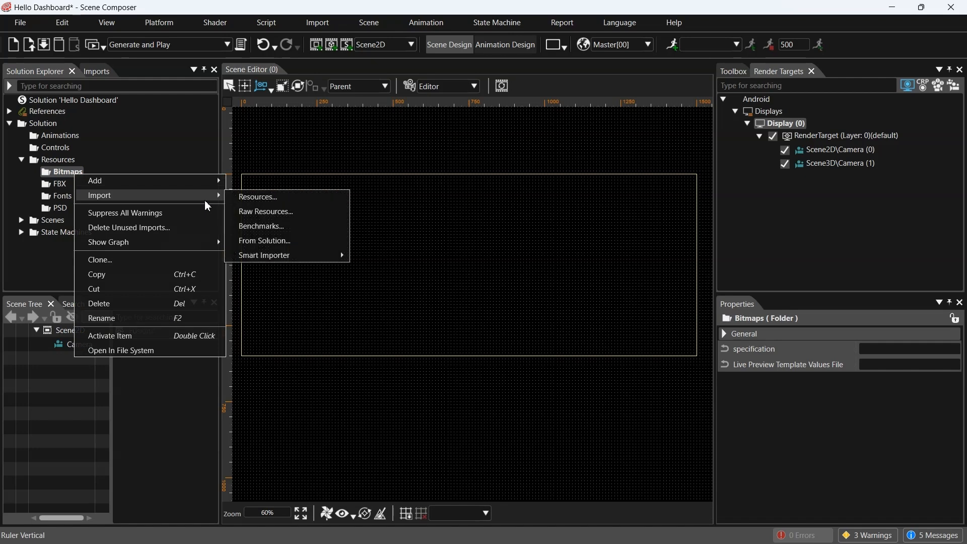
pyautogui.click(296, 199)
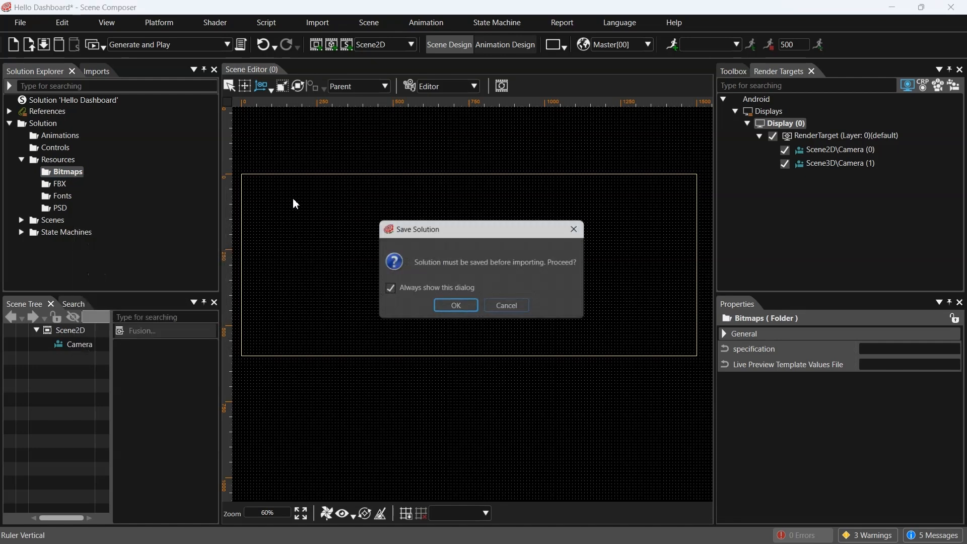
pyautogui.click(458, 308)
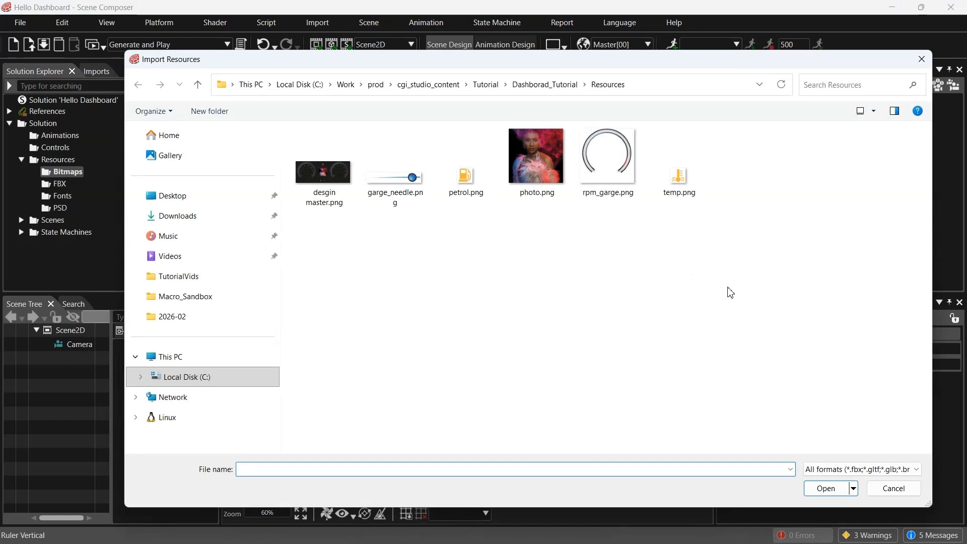
pyautogui.moveTo(727, 287); pyautogui.dragTo(316, 149)
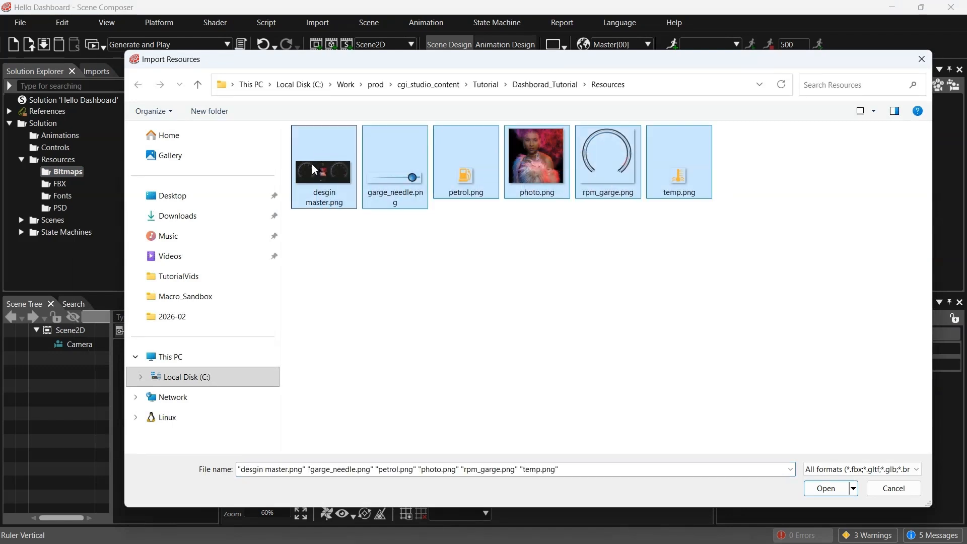
pyautogui.click(825, 487)
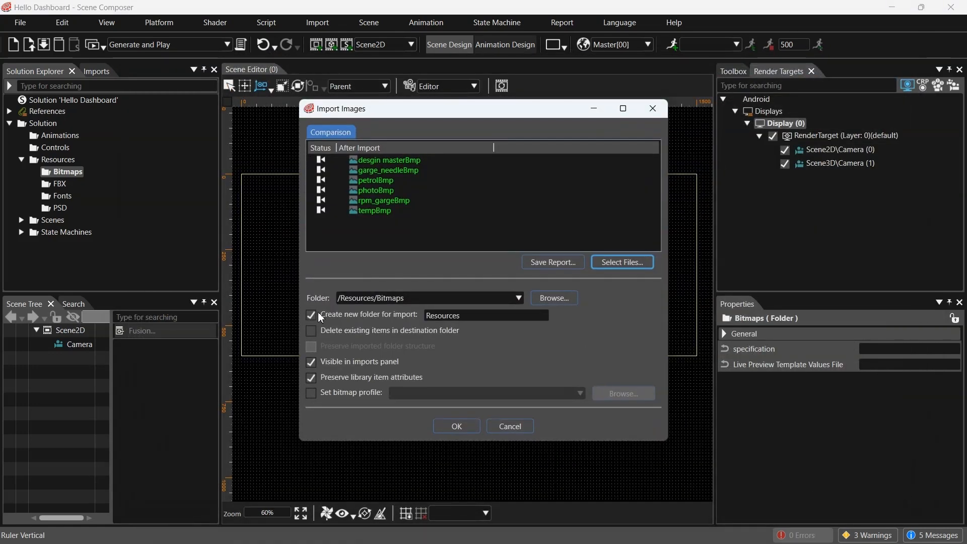
pyautogui.click(311, 316)
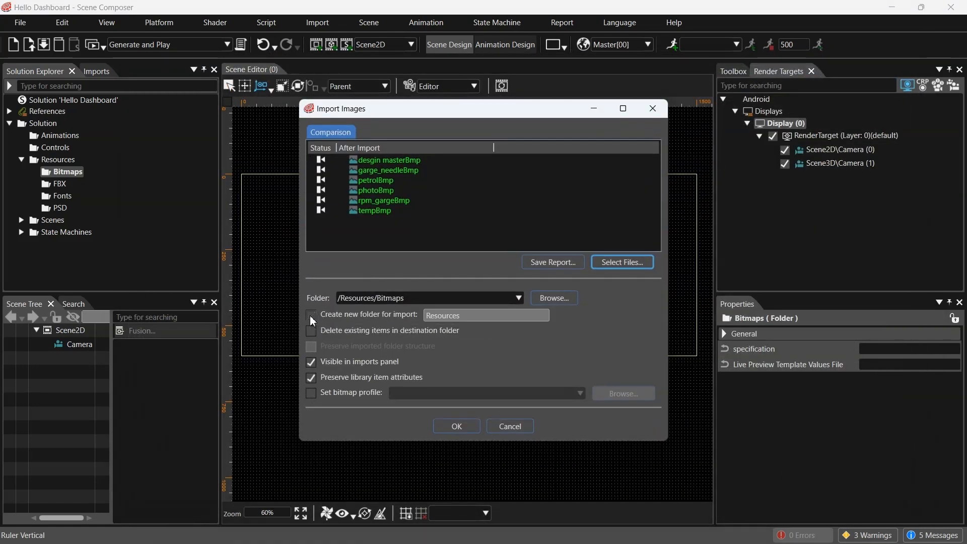
pyautogui.click(454, 427)
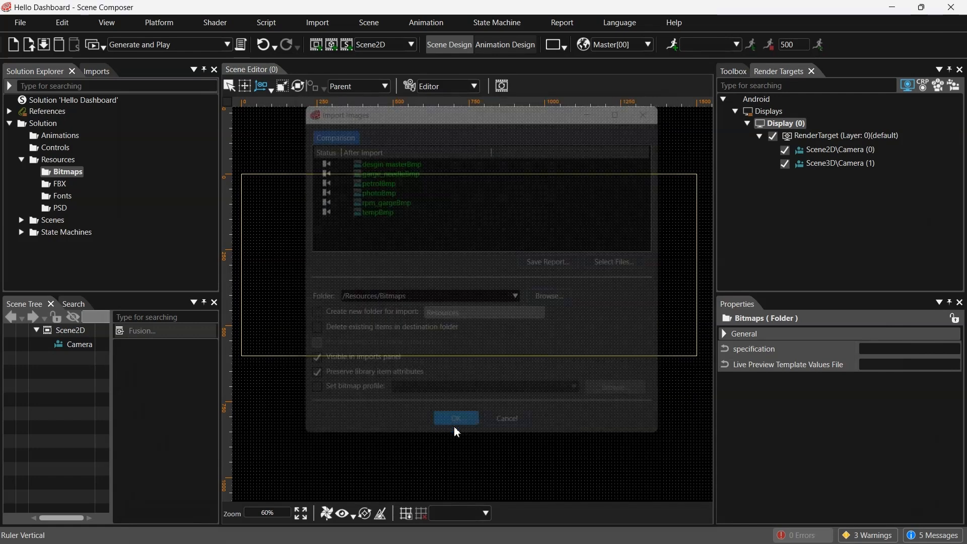
pyautogui.click(158, 237)
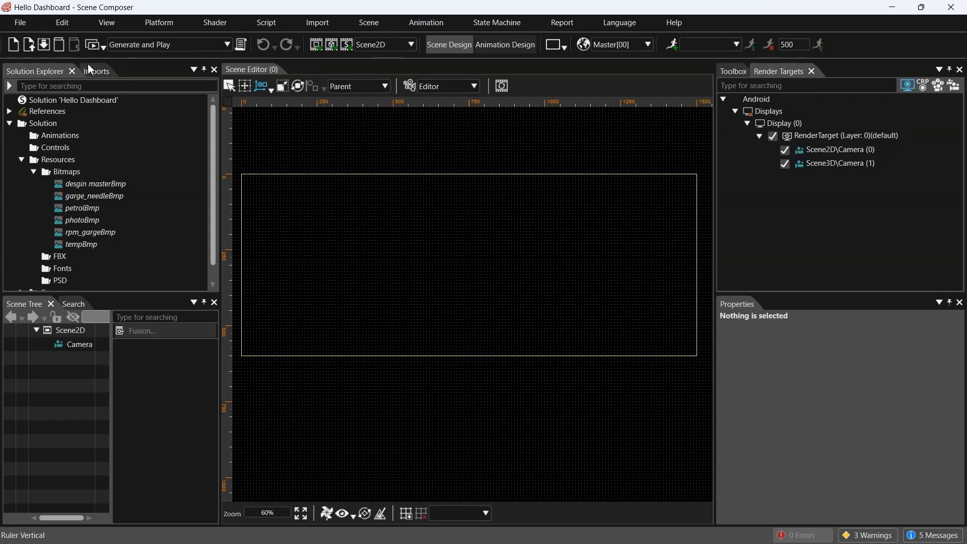
# Step: Enable the Design Master in the solution options with the desgin masterBmp image, Background position and 0.5 transparency
pyautogui.click(26, 24)
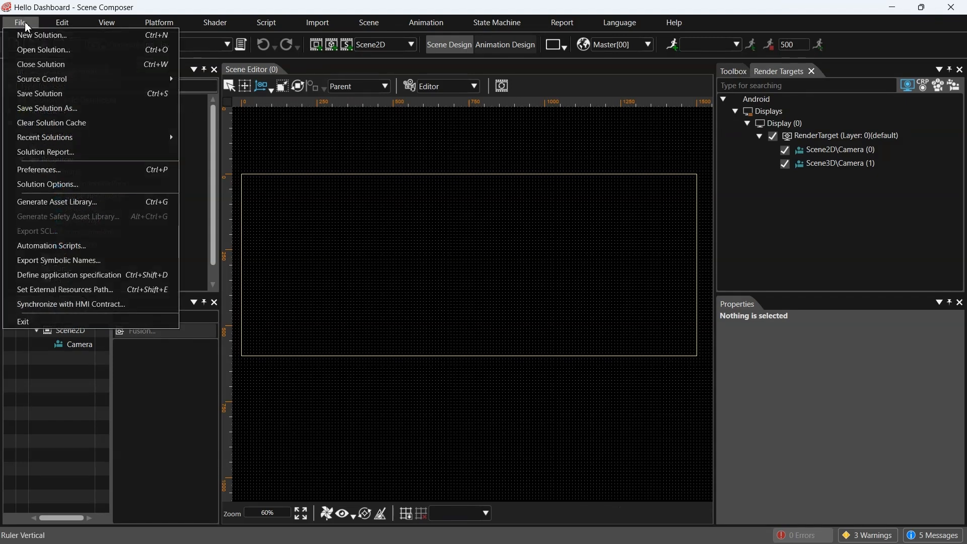
pyautogui.click(106, 185)
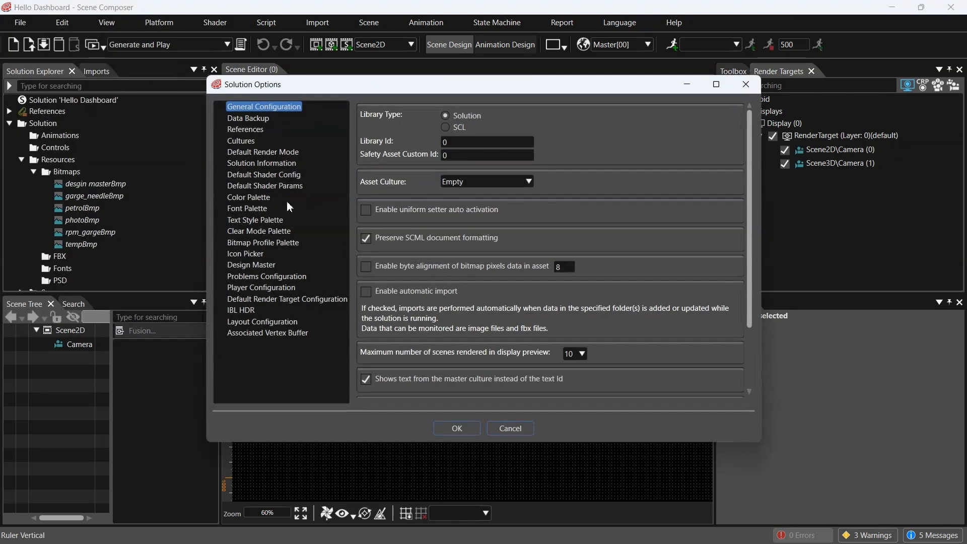
pyautogui.click(264, 266)
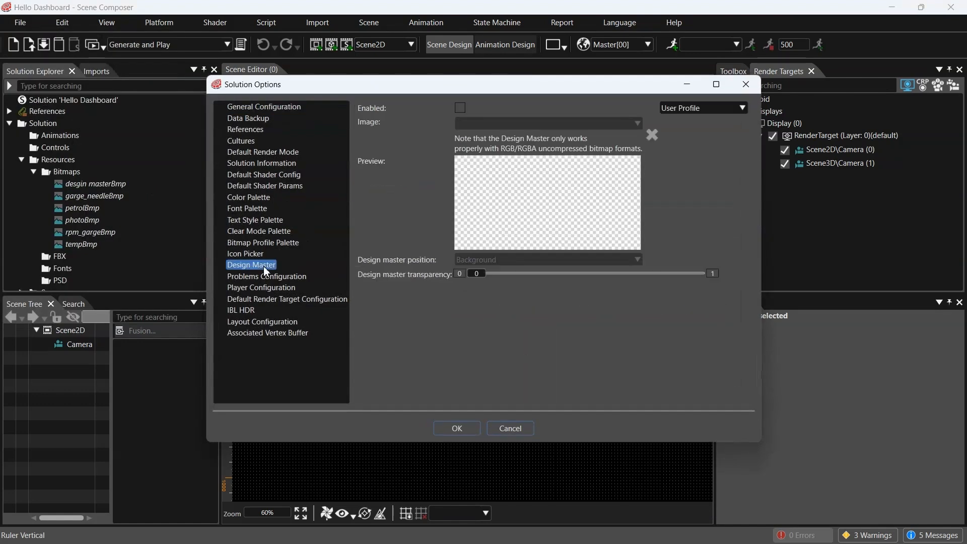
pyautogui.click(459, 107)
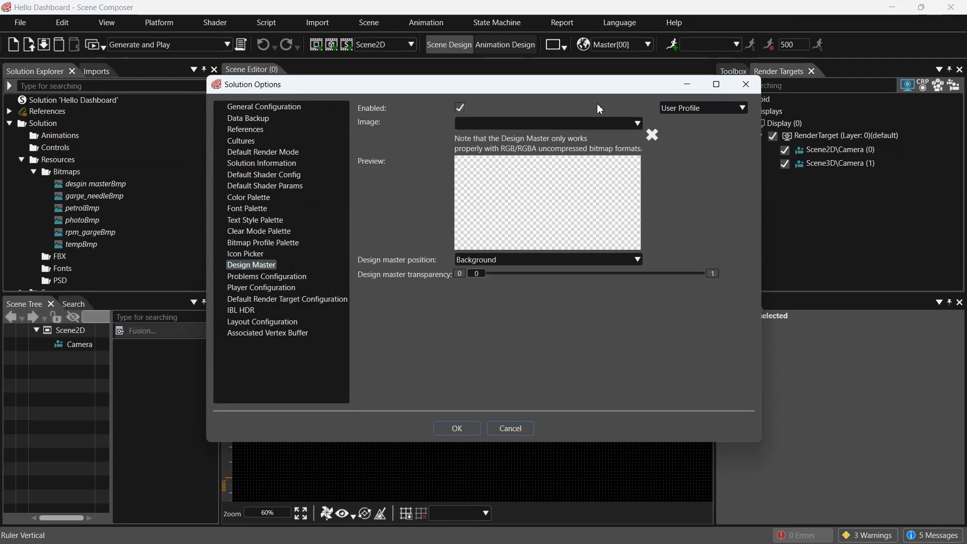
pyautogui.click(637, 123)
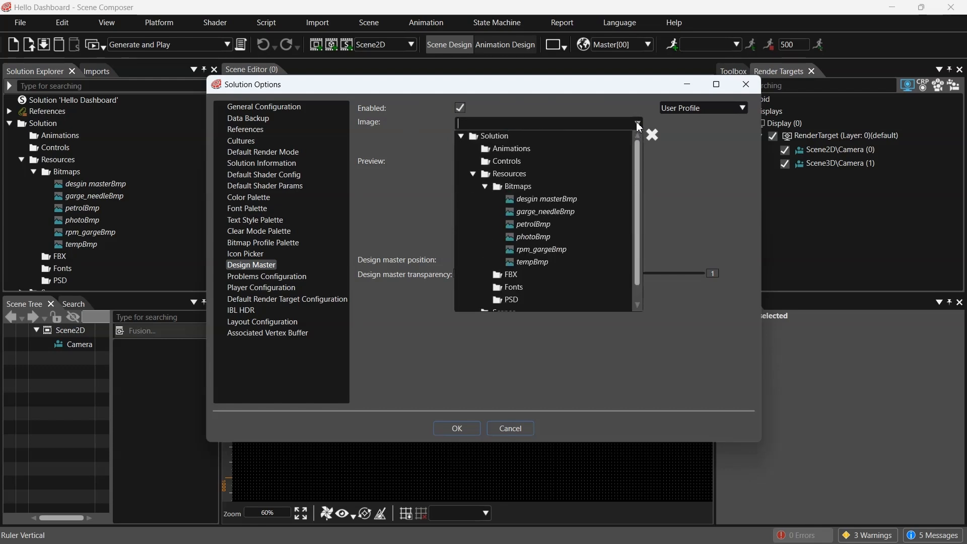
pyautogui.click(554, 199)
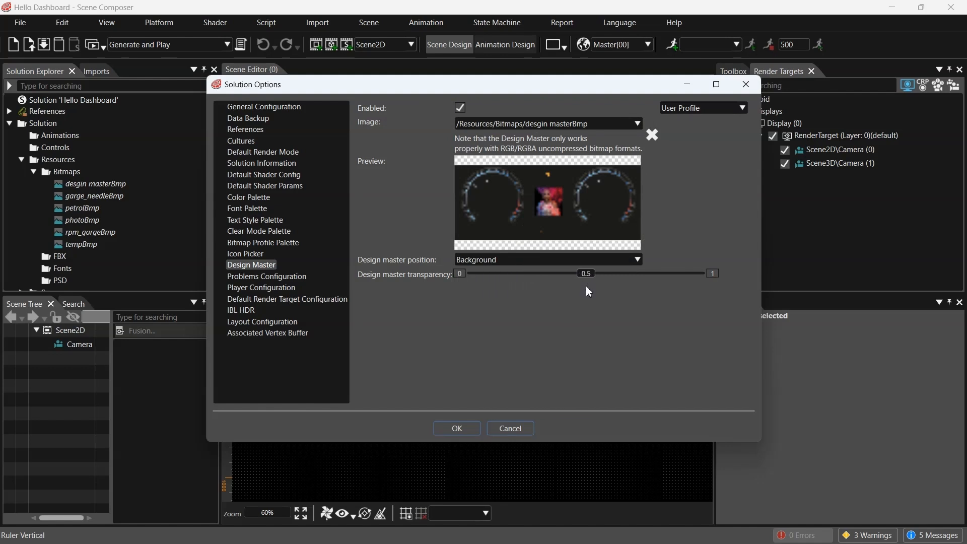
pyautogui.click(463, 428)
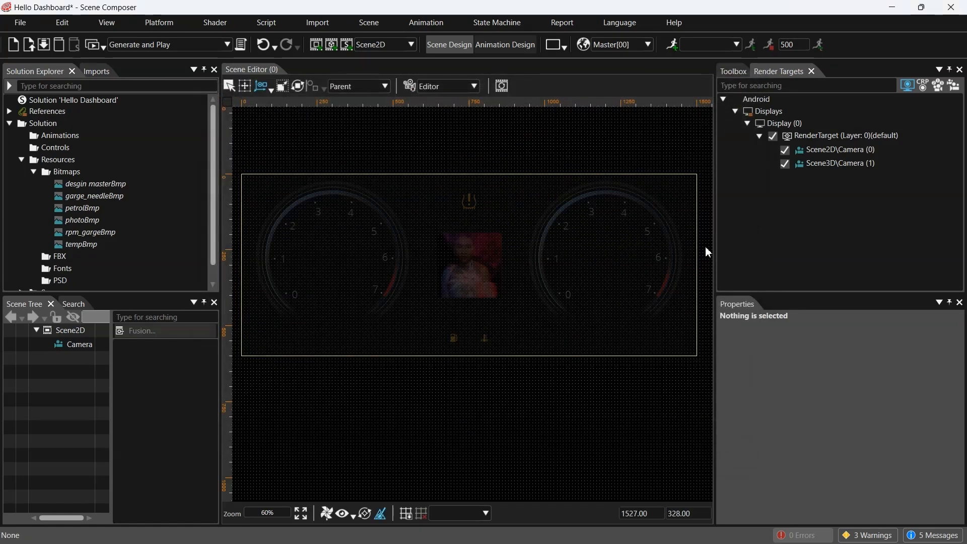
# Step: Add the Common construction kit's Gauge control to the solution's Controls folder
pyautogui.click(729, 72)
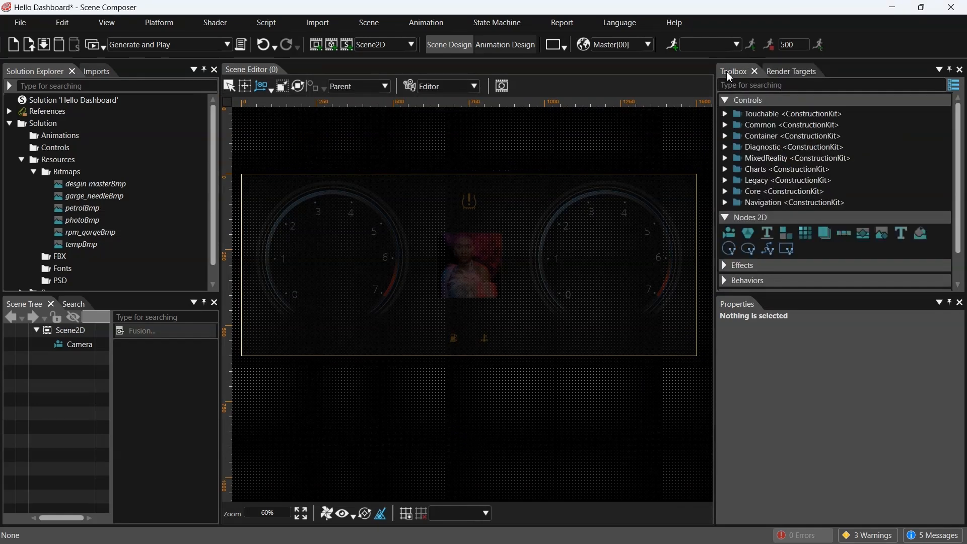
pyautogui.click(725, 125)
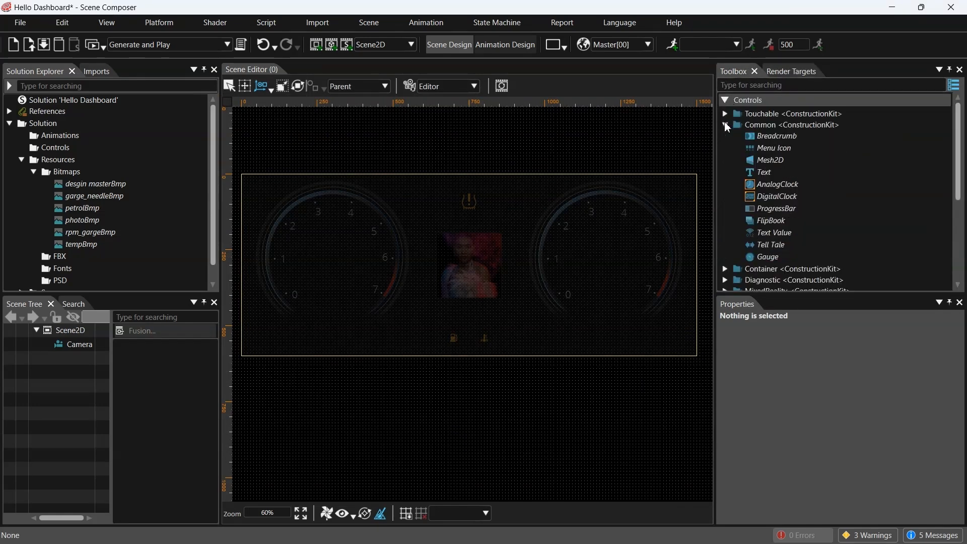
pyautogui.click(768, 258)
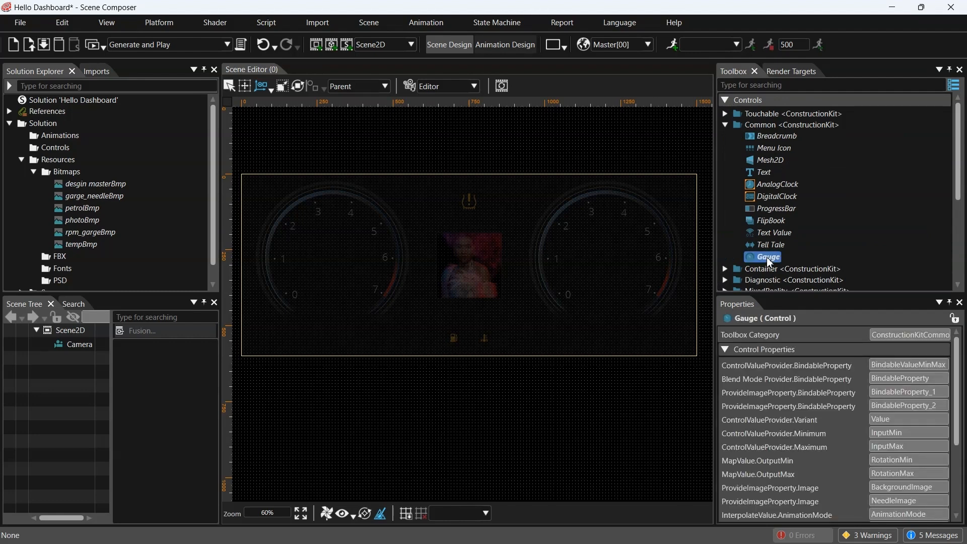
pyautogui.moveTo(769, 261); pyautogui.dragTo(58, 149)
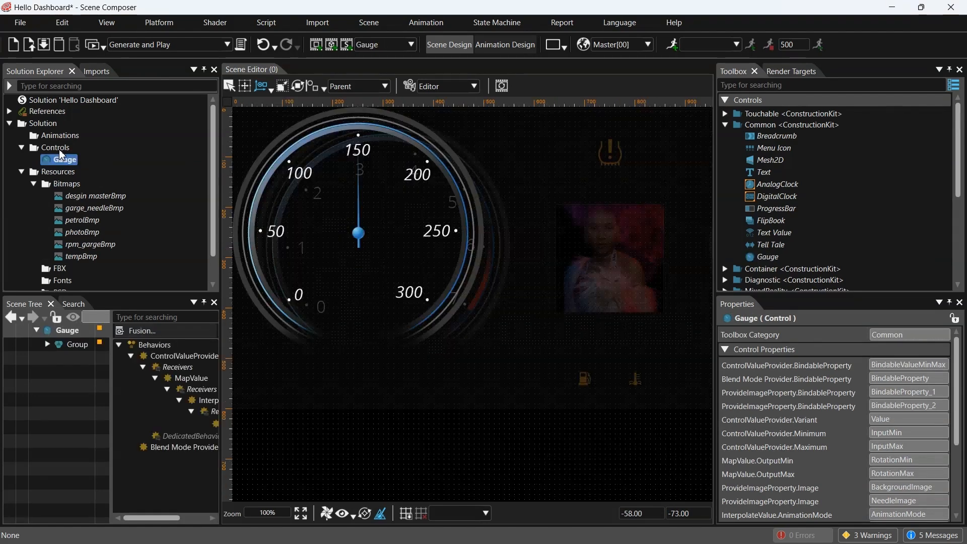
# Step: Expand the gauge's Group node and widen the scene tree so the image node names are readable
pyautogui.click(47, 344)
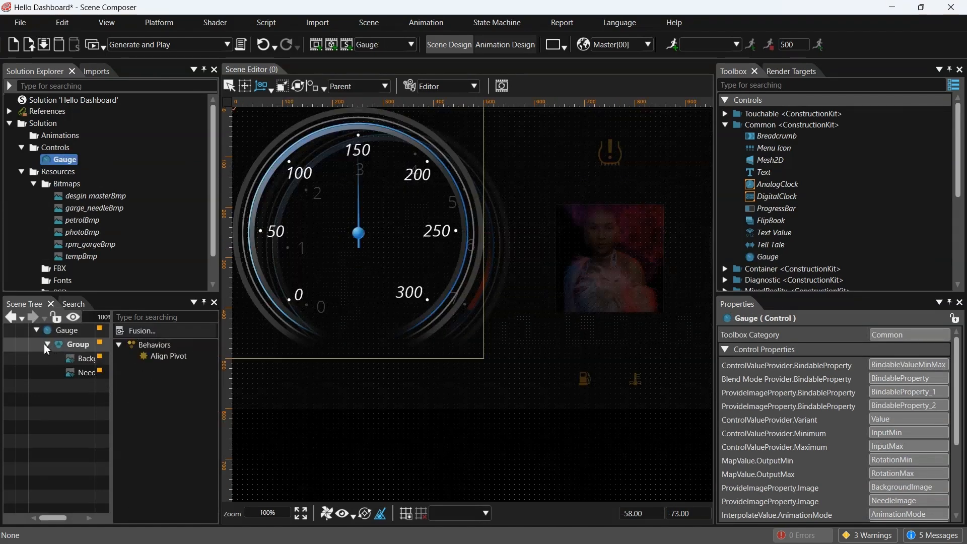
pyautogui.moveTo(220, 408); pyautogui.dragTo(259, 408)
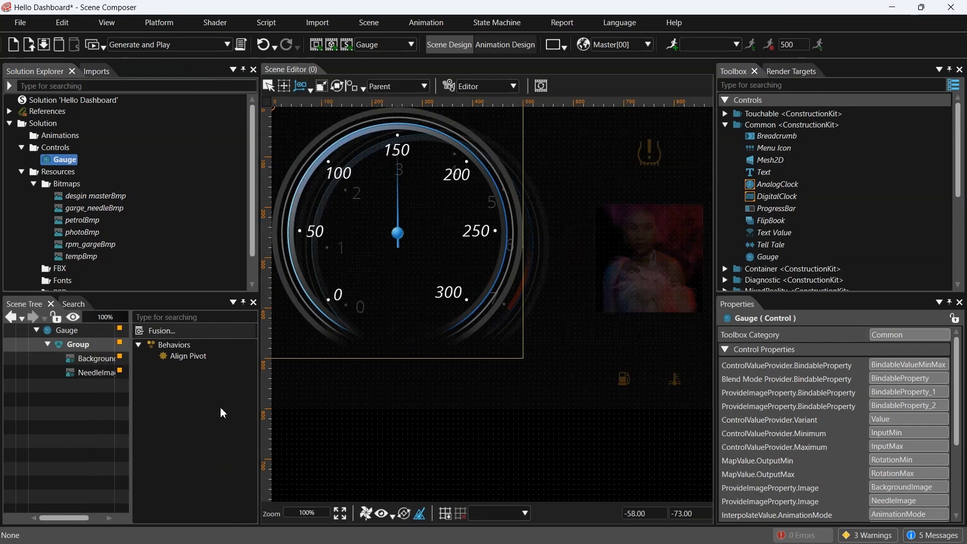
pyautogui.moveTo(132, 409); pyautogui.dragTo(162, 409)
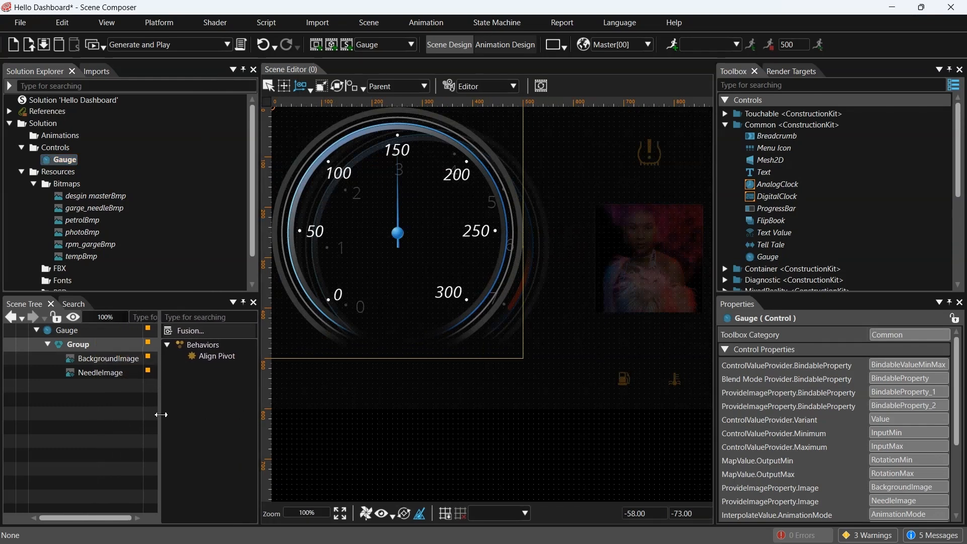
# Step: Assign rpm_gargeBmp from the solution's Bitmaps to the image property of the gauge's BackgroundImage node
pyautogui.click(109, 359)
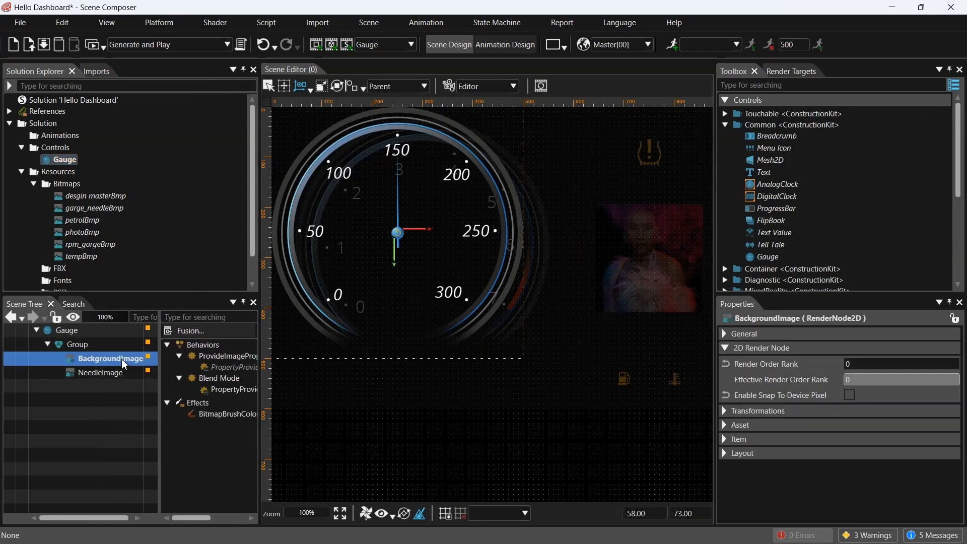
pyautogui.click(214, 357)
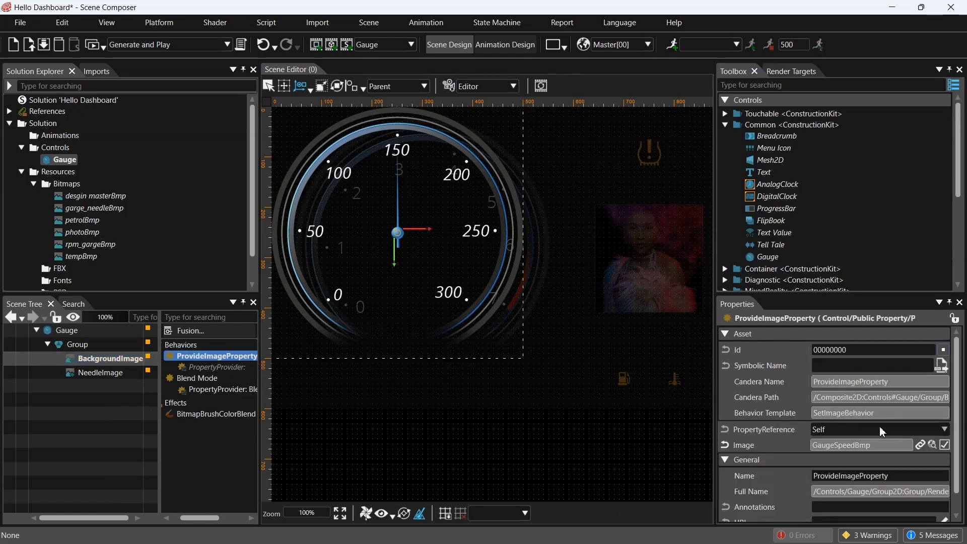
pyautogui.scroll(-1, 896, 429)
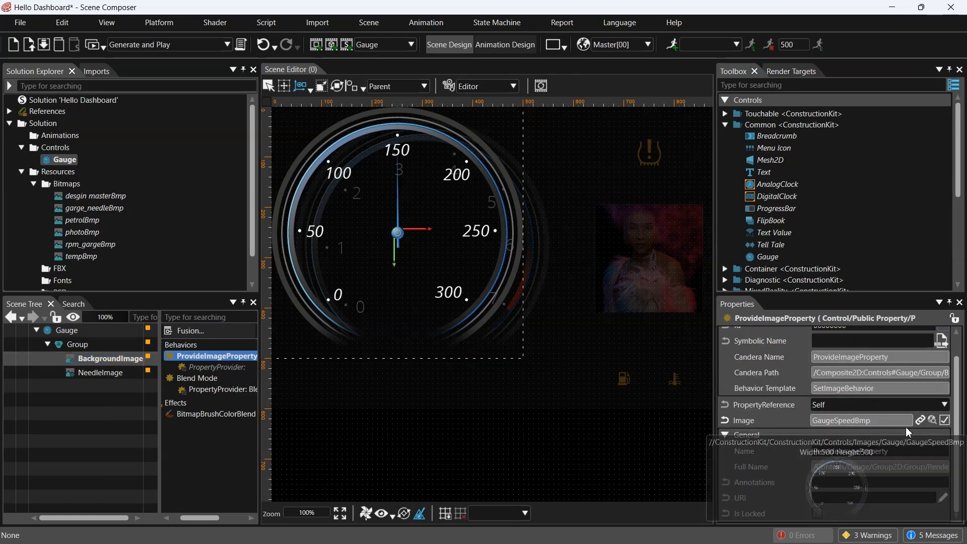
pyautogui.click(931, 422)
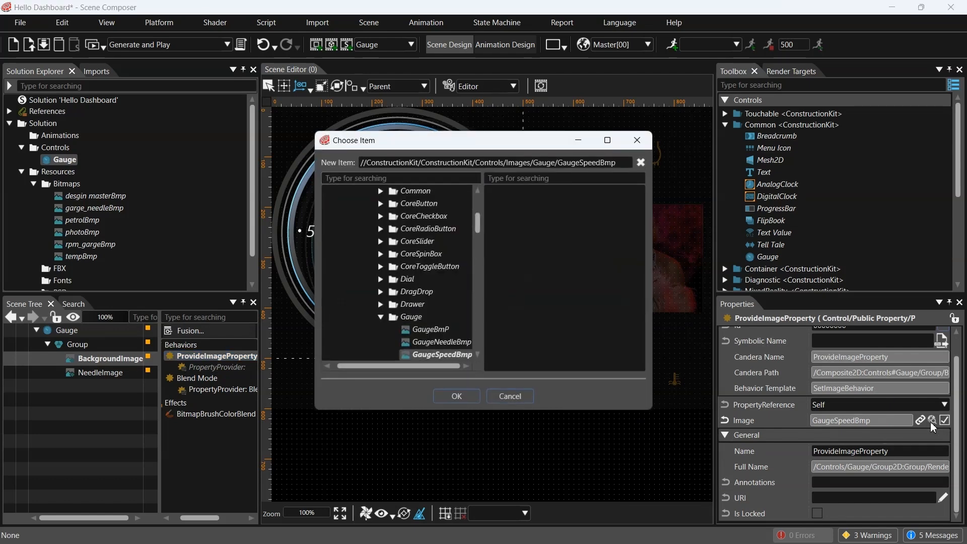
pyautogui.scroll(-2, 445, 298)
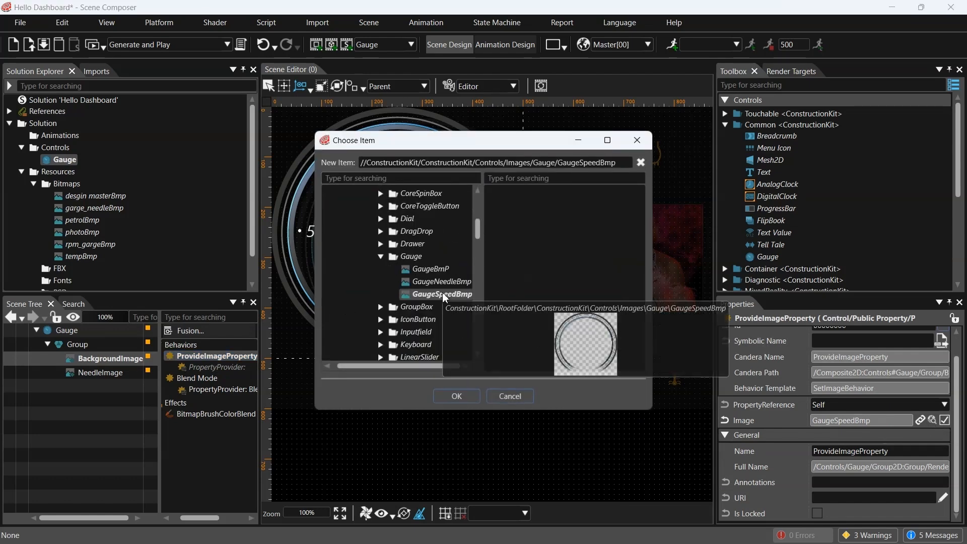
pyautogui.scroll(10, 343, 232)
pyautogui.click(339, 229)
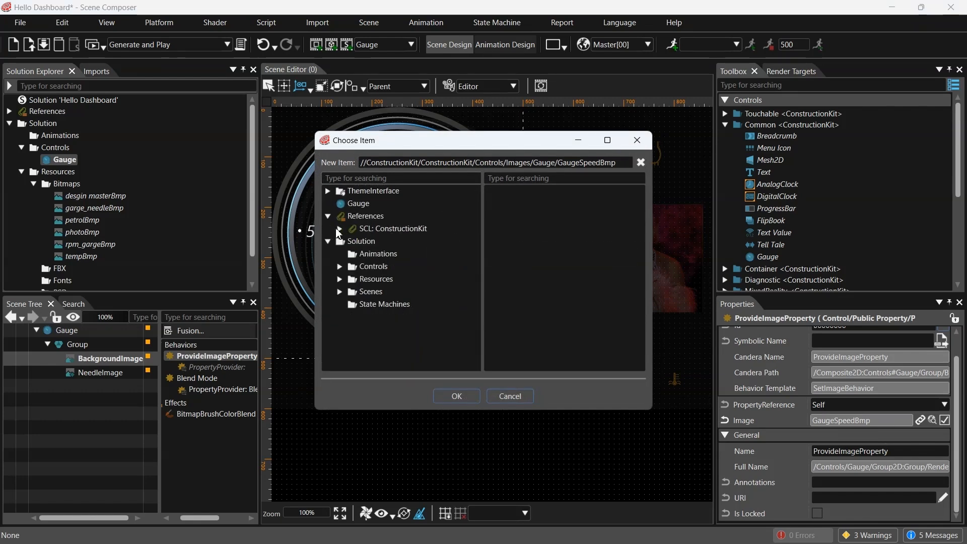
pyautogui.click(339, 279)
pyautogui.click(351, 291)
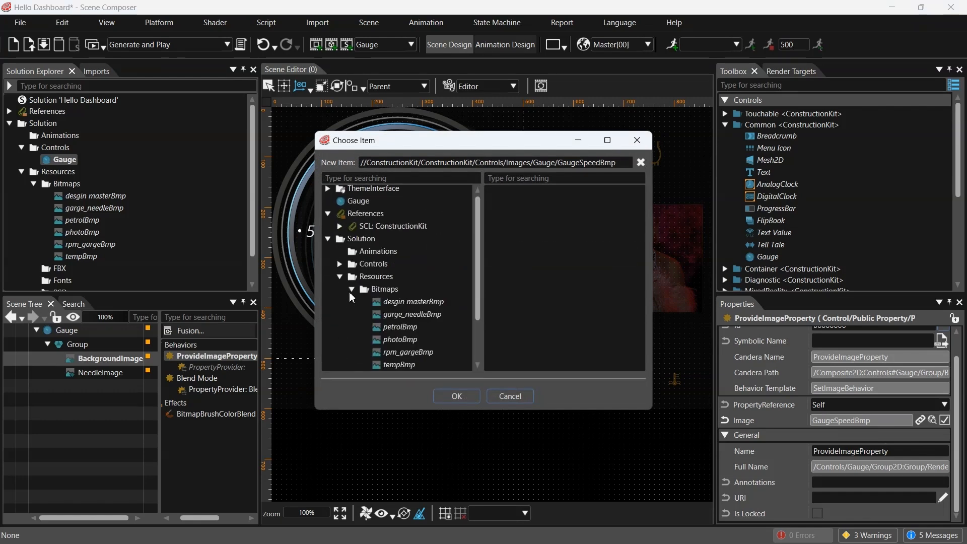
pyautogui.scroll(-1, 351, 296)
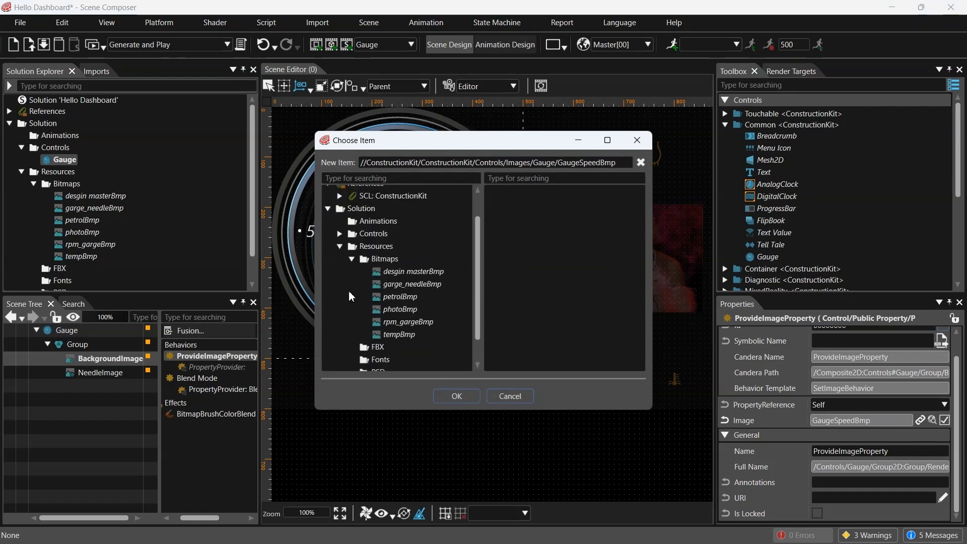
pyautogui.click(415, 325)
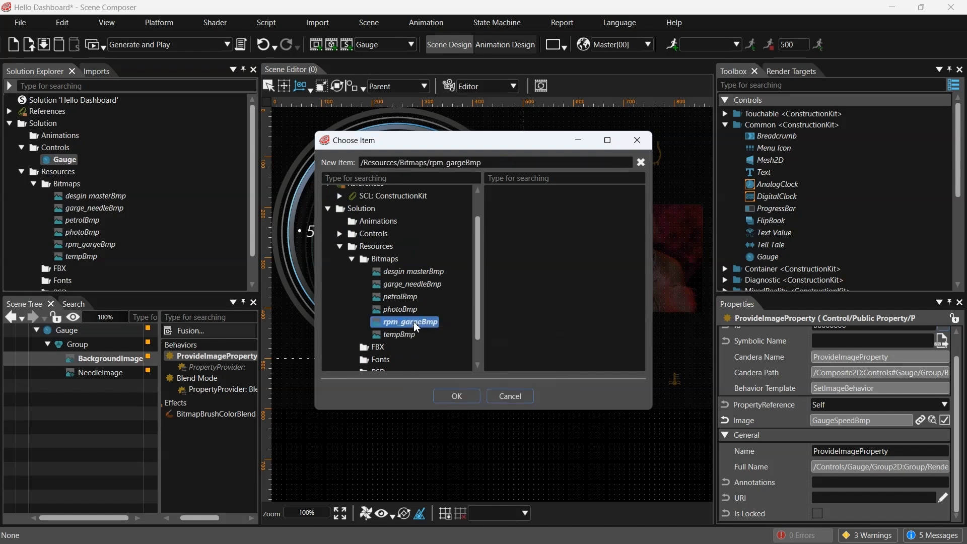
pyautogui.click(458, 395)
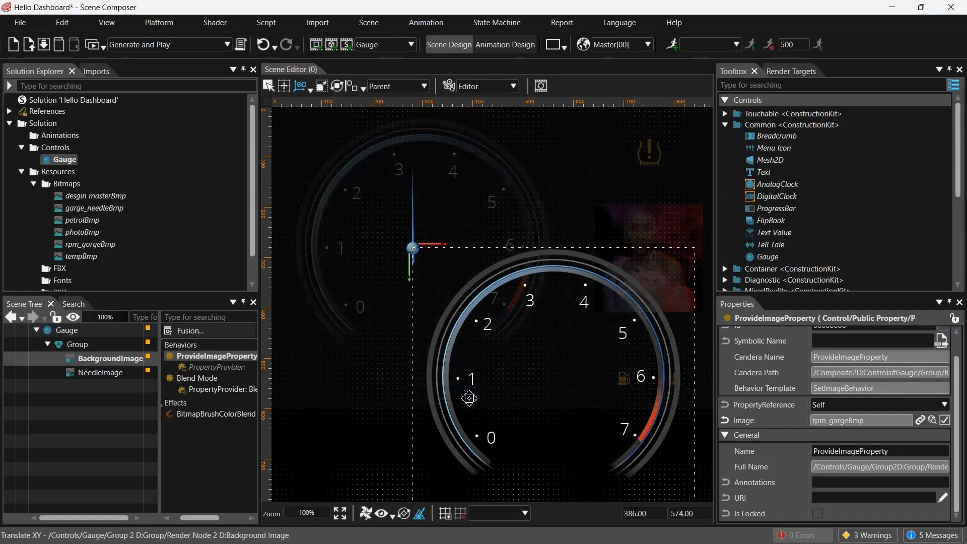
pyautogui.click(710, 303)
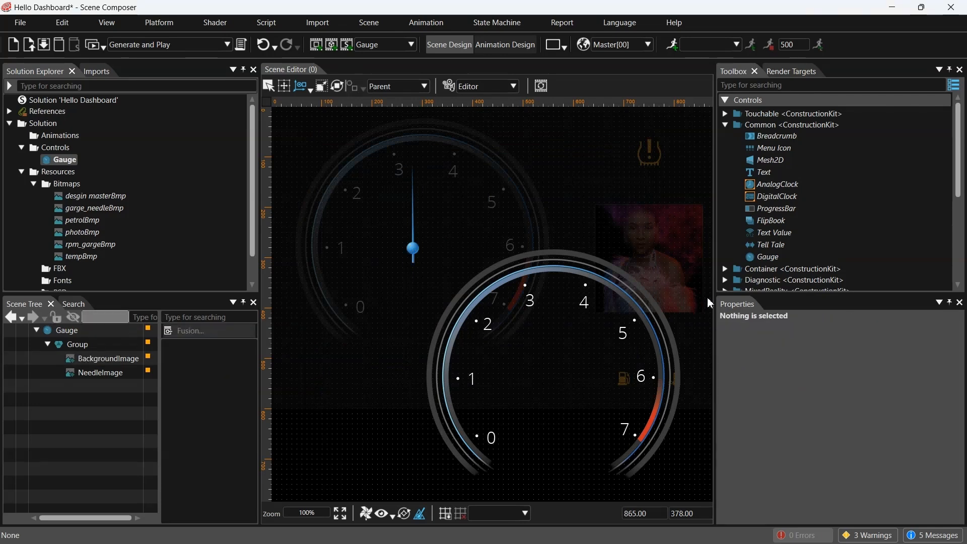
# Step: Assign garge_needleBmp from the solution's Bitmaps to the image property of the gauge's NeedleImage node
pyautogui.click(104, 374)
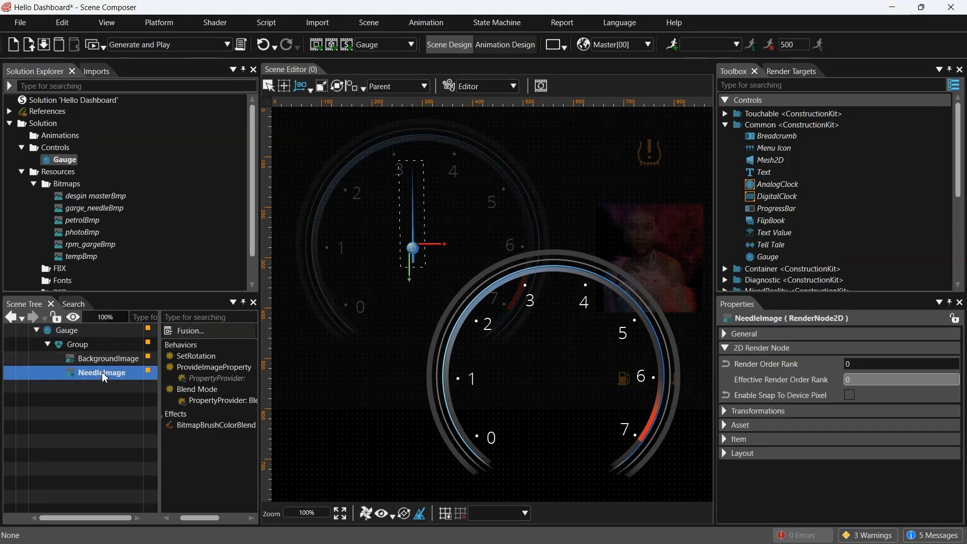
pyautogui.click(235, 372)
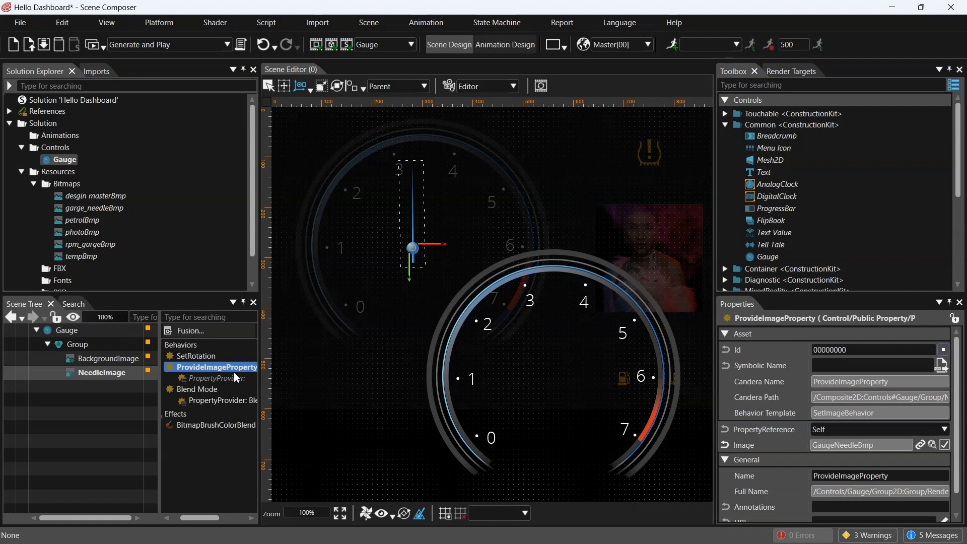
pyautogui.scroll(-1, 825, 405)
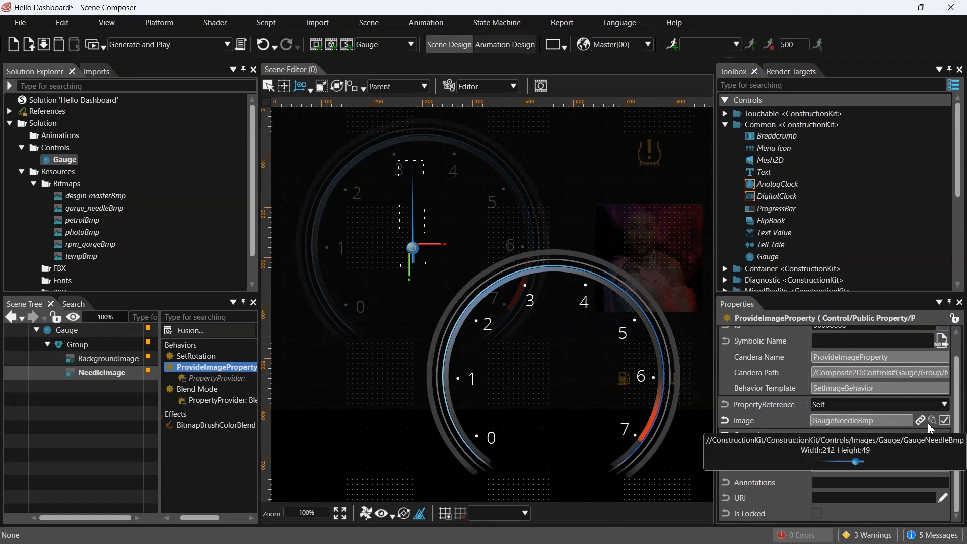
pyautogui.click(931, 422)
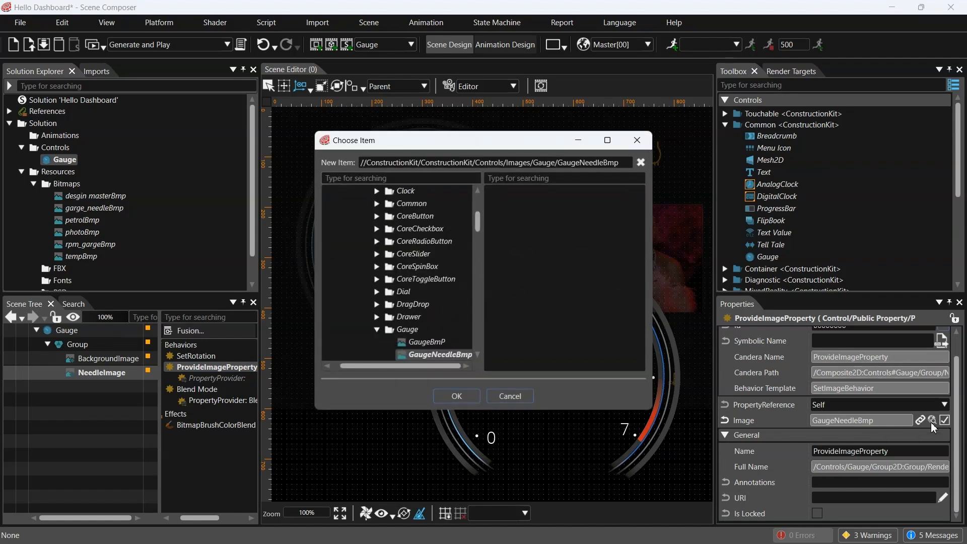
pyautogui.scroll(-2, 423, 292)
pyautogui.scroll(4, 382, 242)
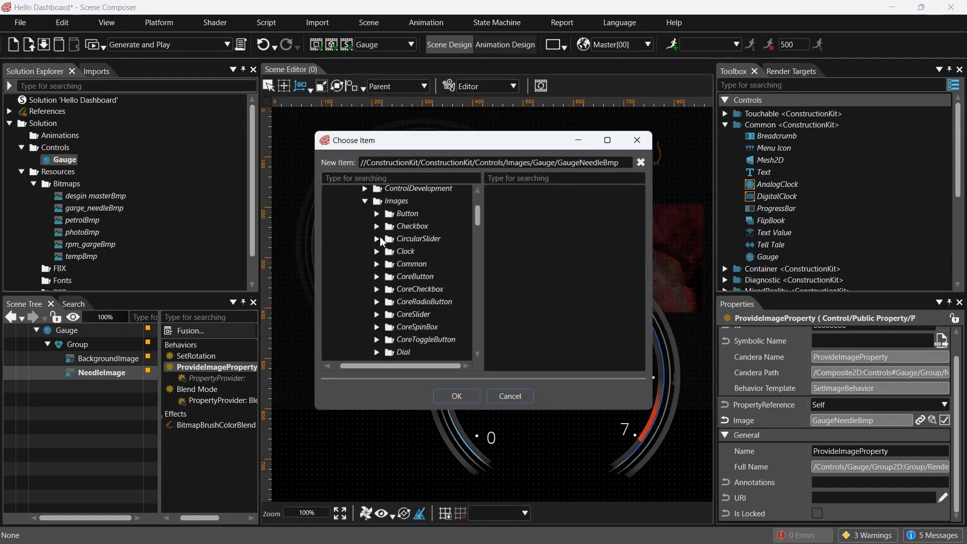
pyautogui.scroll(3, 382, 241)
pyautogui.click(339, 228)
pyautogui.click(339, 277)
pyautogui.click(351, 290)
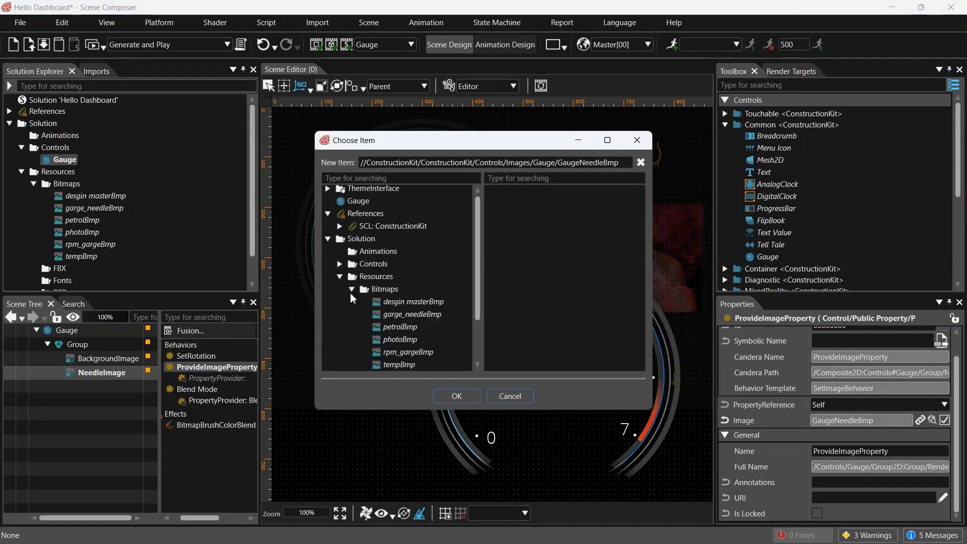
pyautogui.scroll(-2, 353, 297)
pyautogui.click(422, 254)
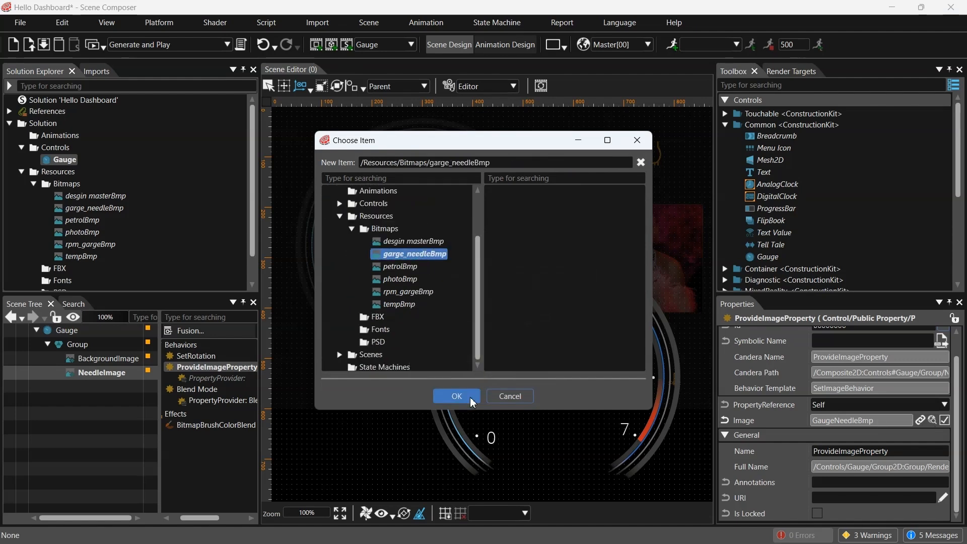
pyautogui.click(456, 396)
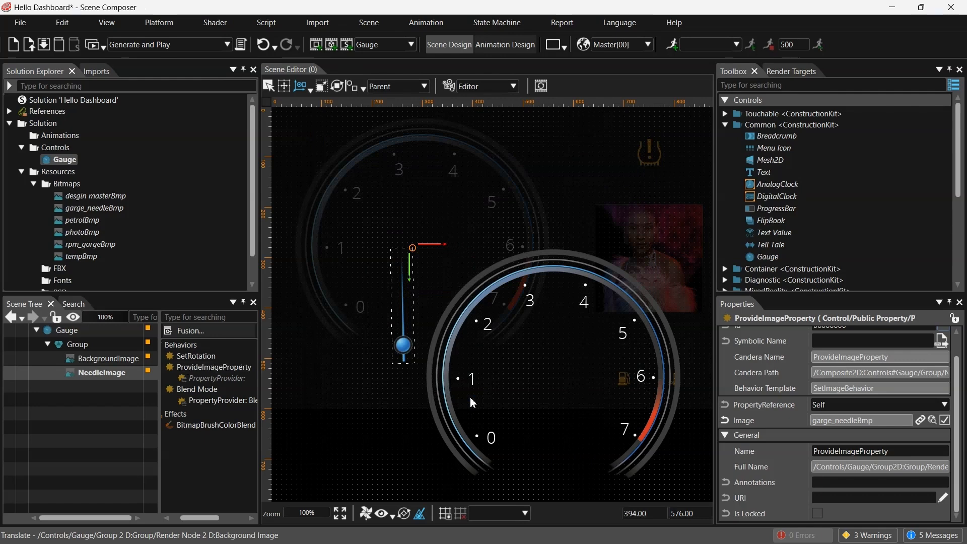
pyautogui.click(471, 402)
pyautogui.click(373, 420)
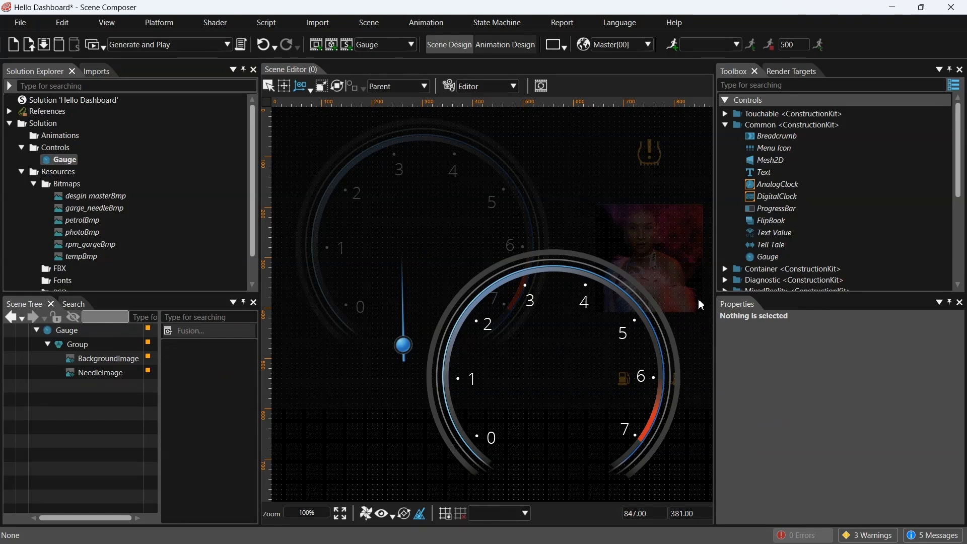
# Step: Enable the pivot hint on the garge_needleBmp bitmap and set it to X 190 and Y 22
pyautogui.click(114, 212)
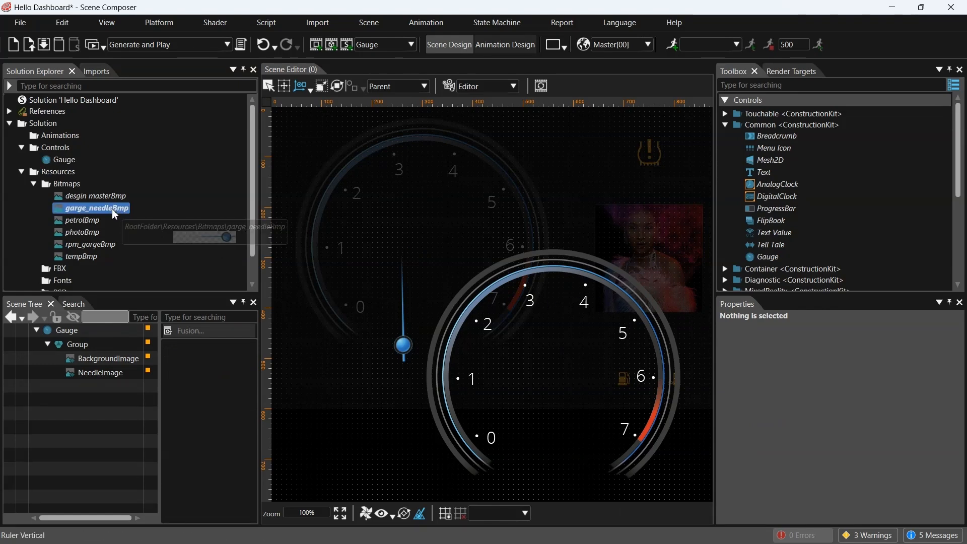
pyautogui.scroll(-3, 825, 416)
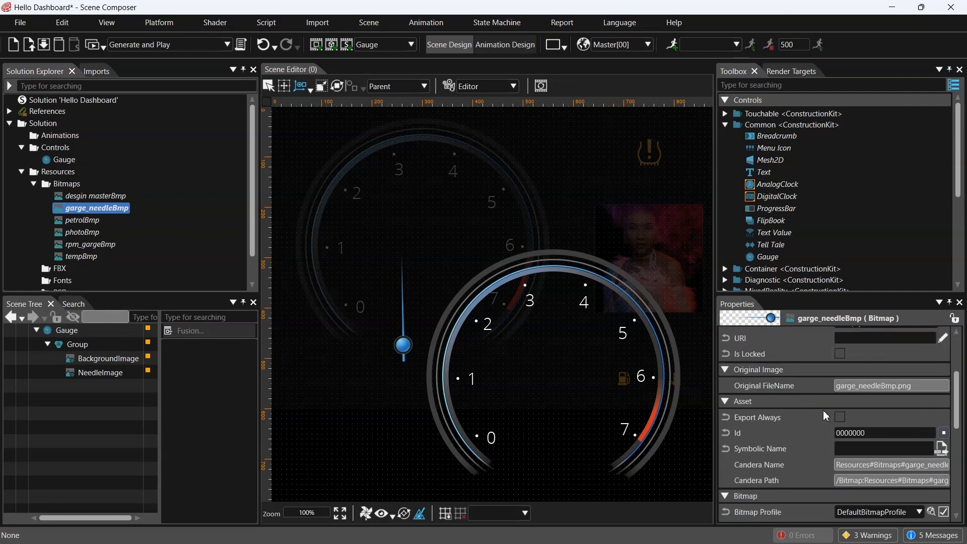
pyautogui.scroll(-5, 826, 415)
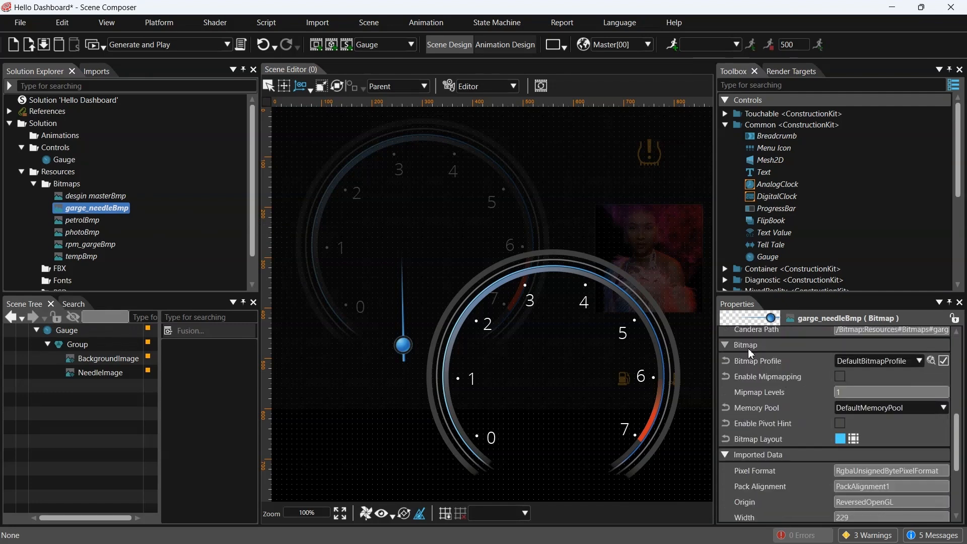
pyautogui.click(840, 425)
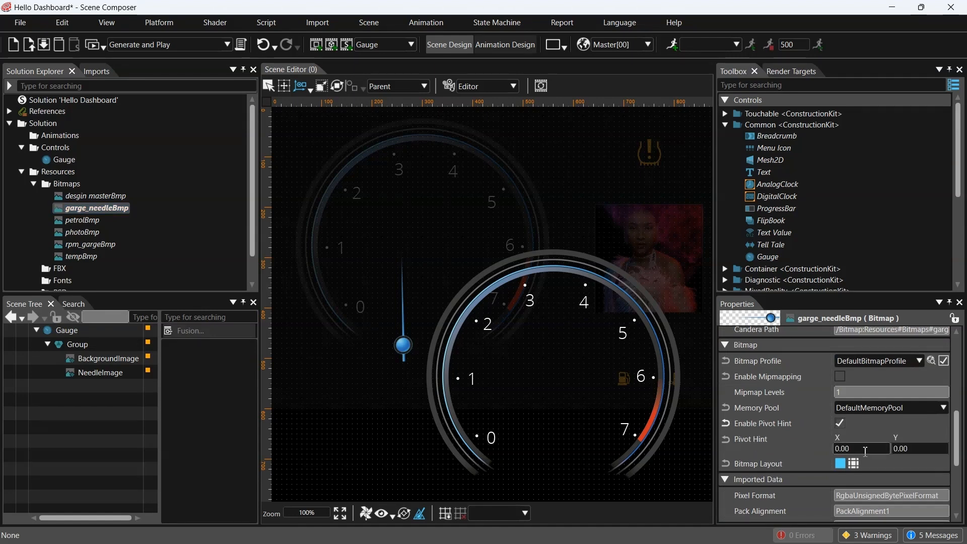
pyautogui.write('19')
pyautogui.click(915, 448)
pyautogui.write('22')
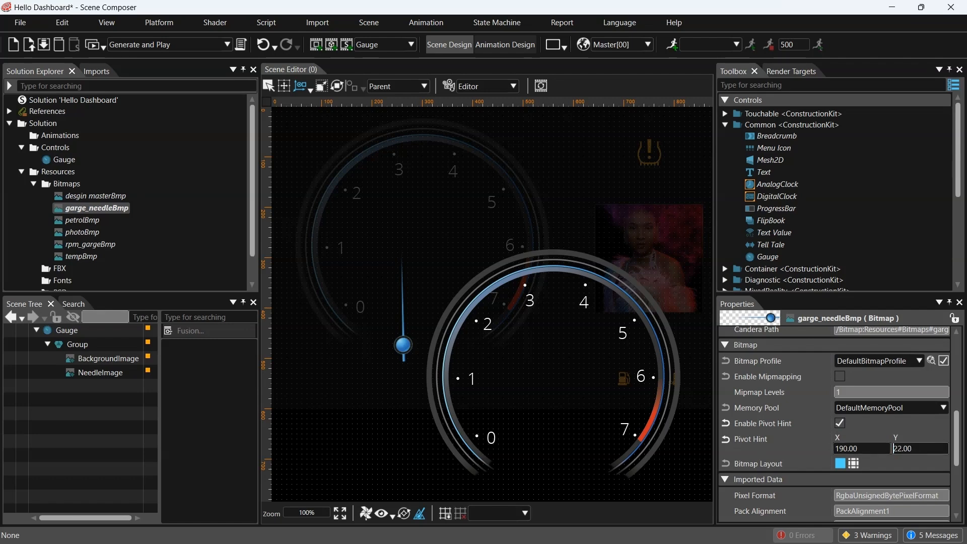
pyautogui.rightClick(398, 460)
pyautogui.click(421, 472)
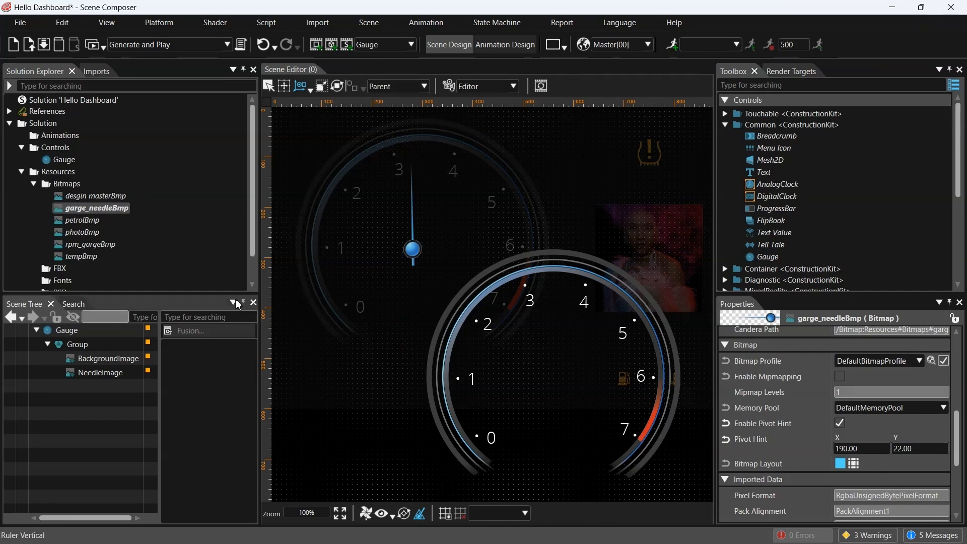
# Step: Enable the pivot hint on the rpm_gargeBmp bitmap, set it to X 280 and Y 280, and refresh the scene
pyautogui.click(97, 245)
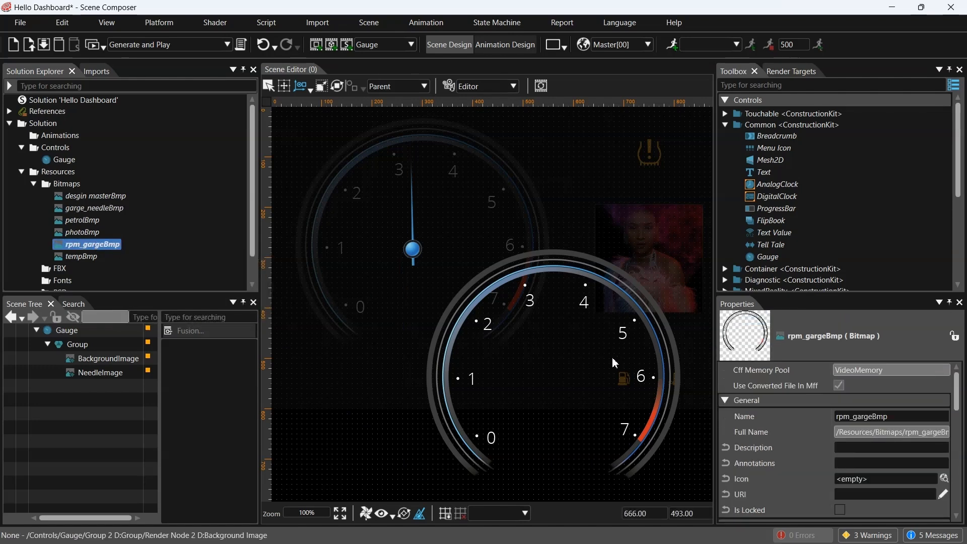
pyautogui.scroll(-1, 759, 411)
pyautogui.scroll(-5, 759, 411)
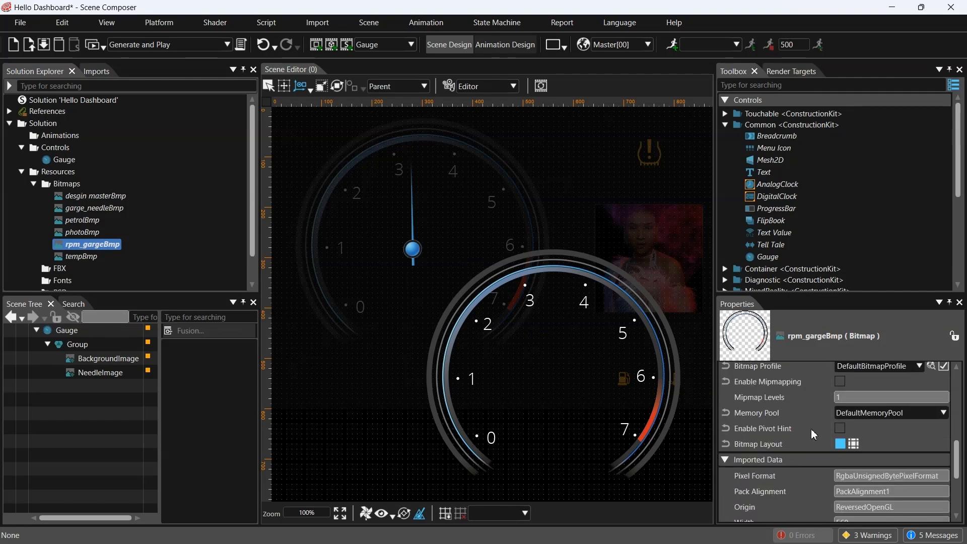
pyautogui.click(838, 431)
pyautogui.click(869, 457)
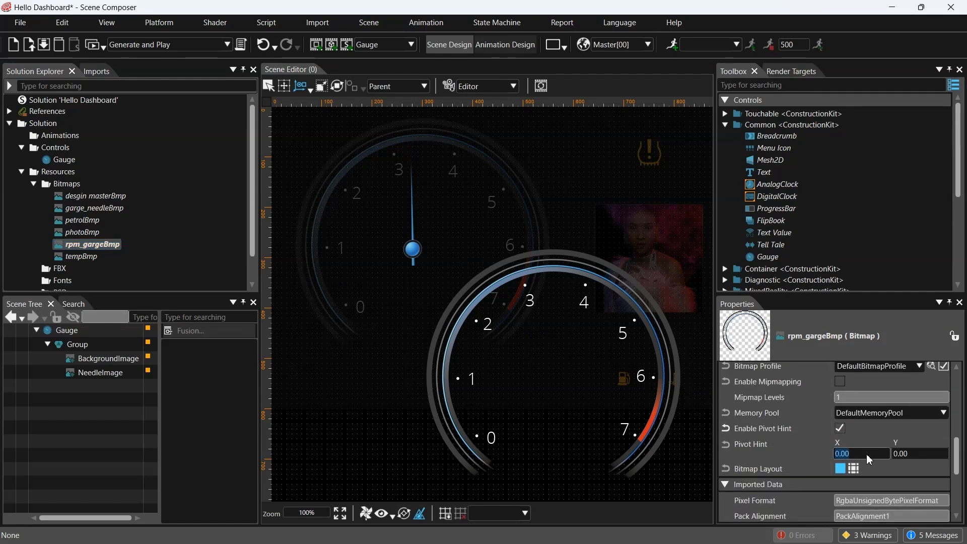
pyautogui.write('280')
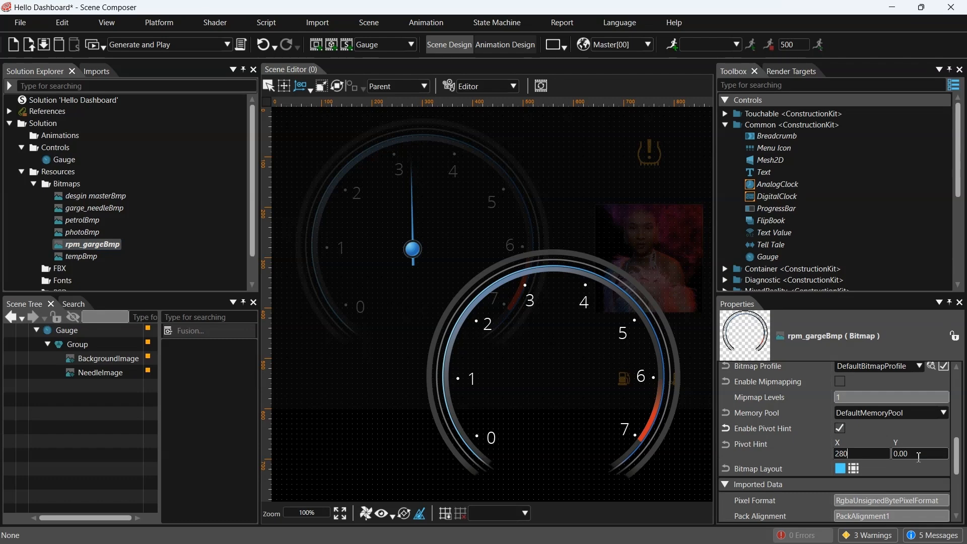
pyautogui.click(918, 454)
pyautogui.write('28')
pyautogui.rightClick(377, 455)
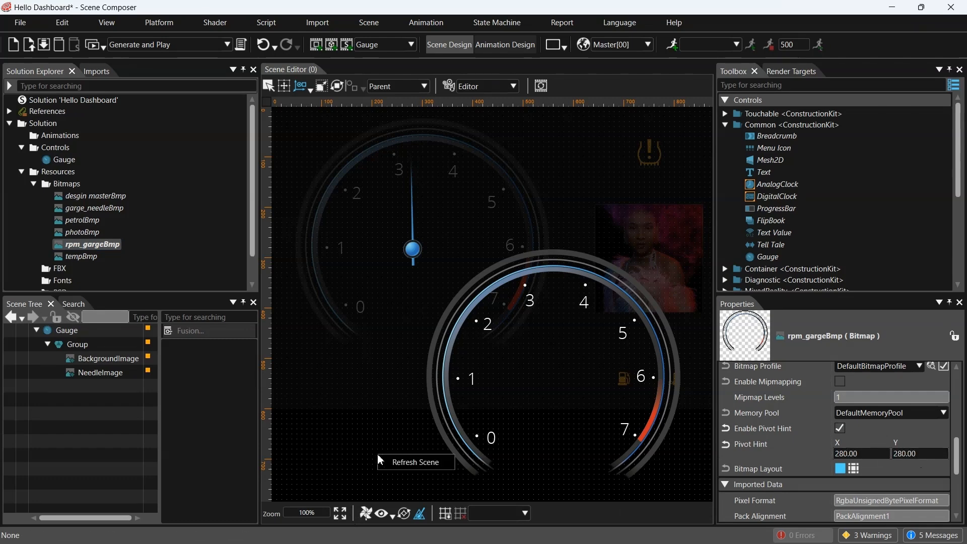
pyautogui.click(416, 463)
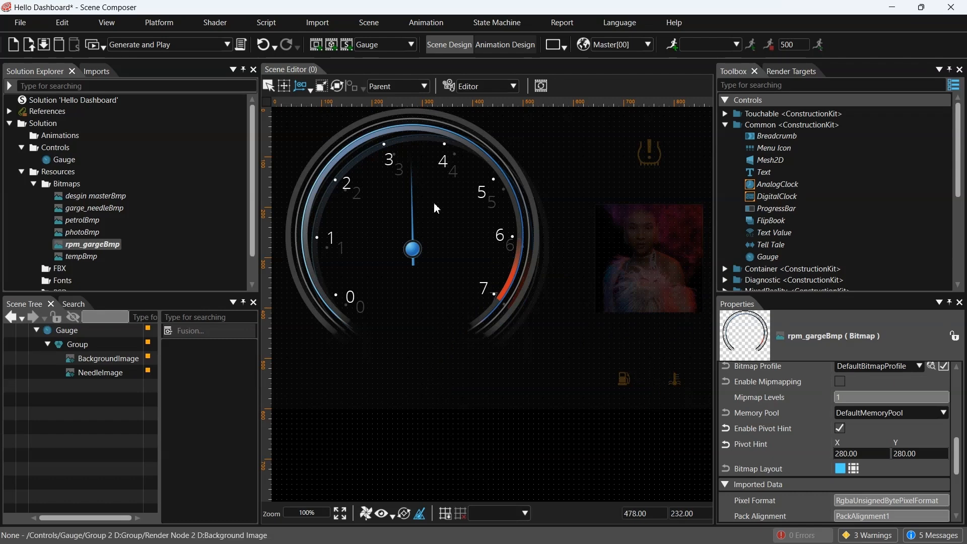
# Step: Open Scene2D from the solution's Scenes and add the solution's customised Gauge control to its scene tree
pyautogui.click(34, 183)
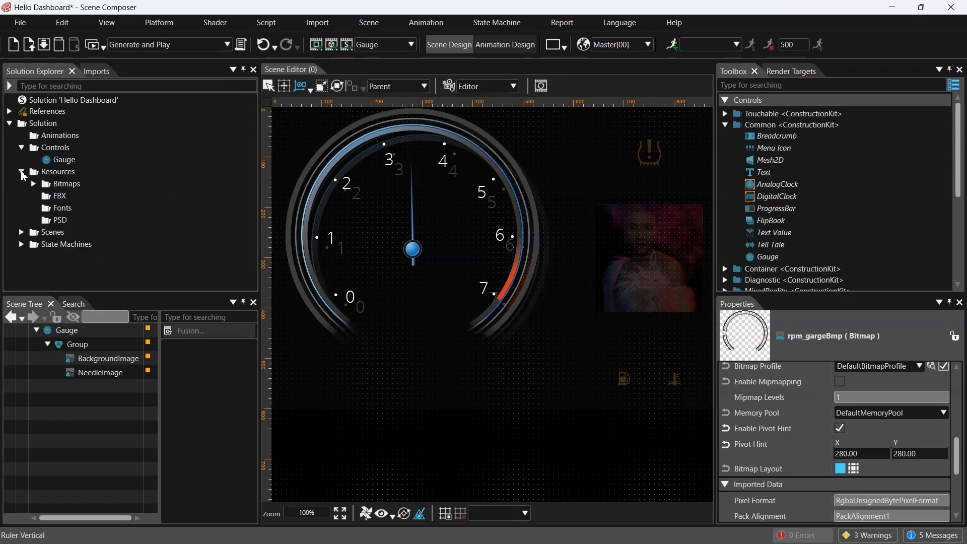
pyautogui.click(22, 172)
pyautogui.click(21, 184)
pyautogui.click(69, 209)
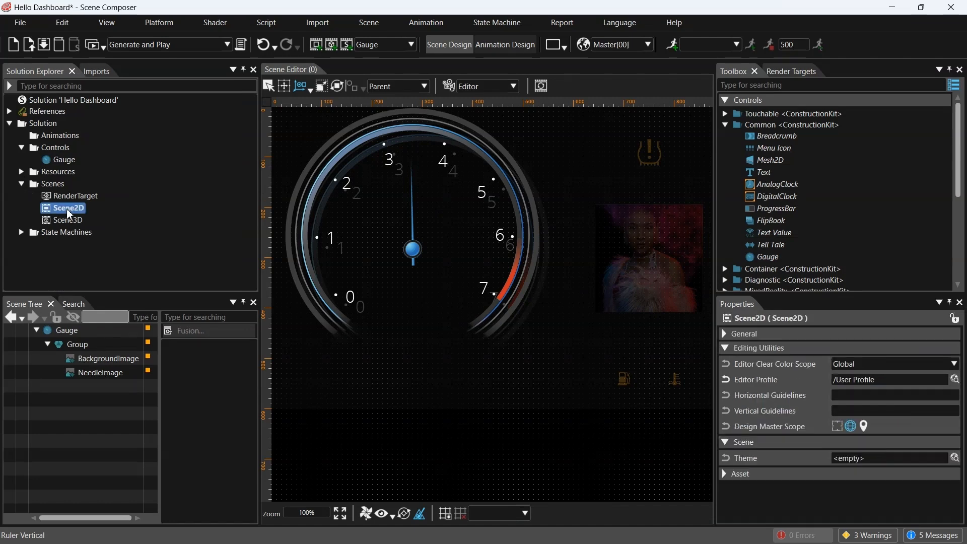
pyautogui.doubleClick(69, 212)
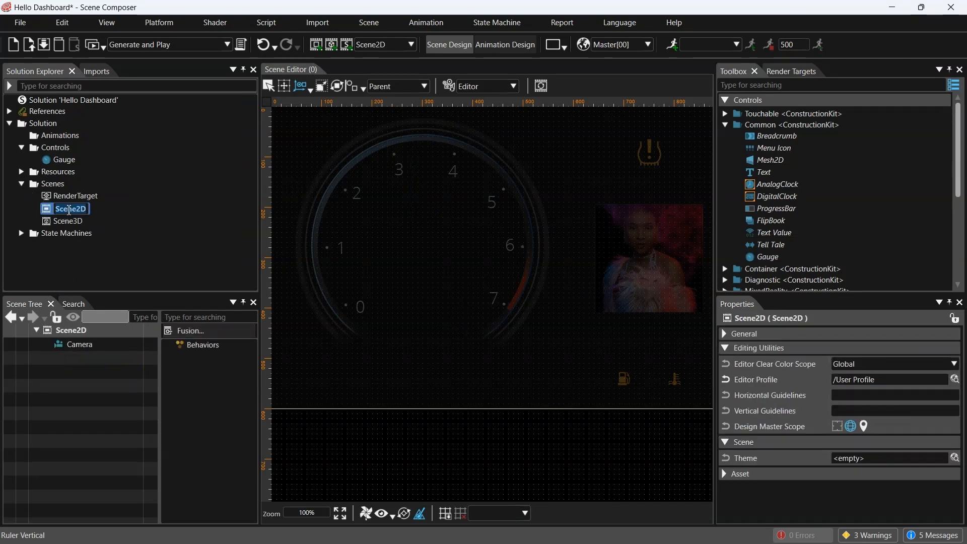
pyautogui.click(119, 217)
pyautogui.click(65, 160)
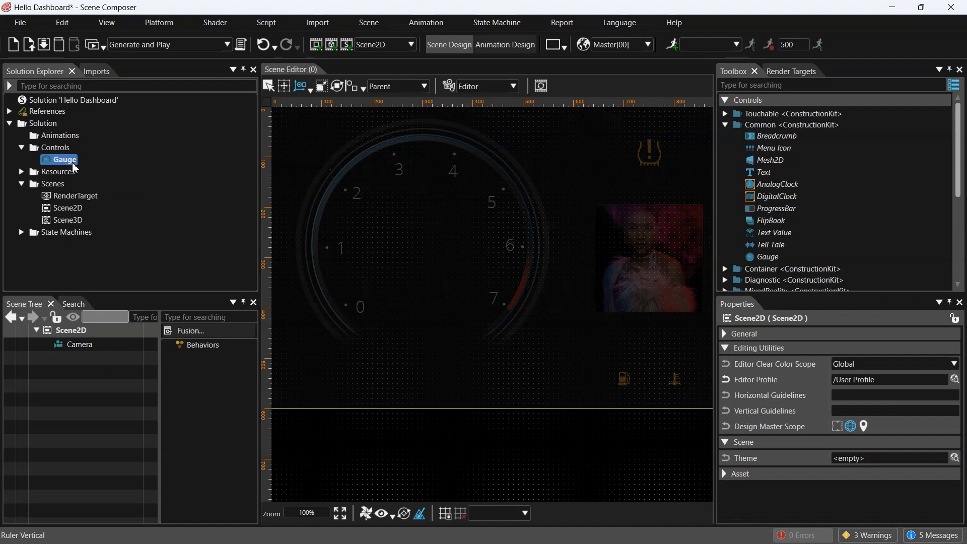
pyautogui.moveTo(71, 164); pyautogui.dragTo(82, 395)
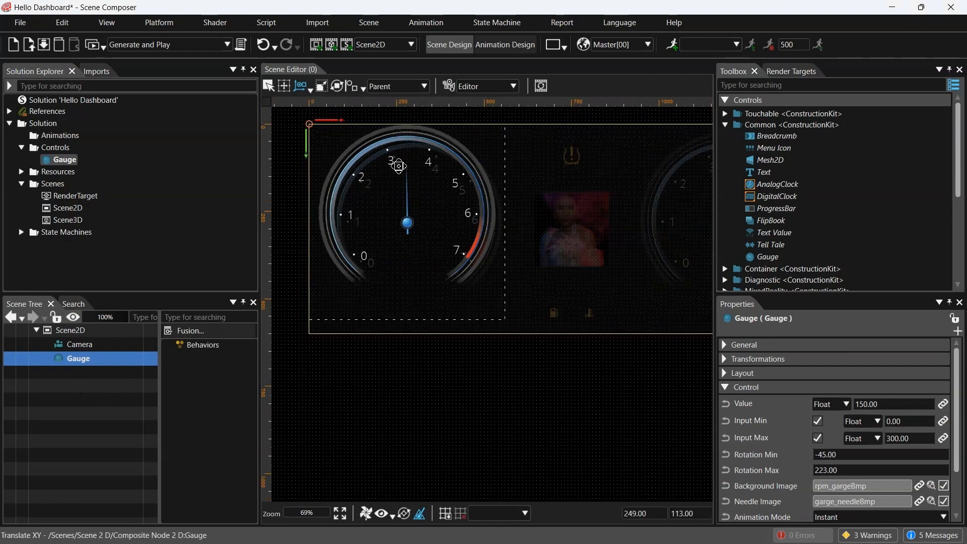
# Step: Move the gauge horizontally across Scene2D so that it lies over the right-hand dial of the design master
pyautogui.scroll(-3, 386, 164)
pyautogui.click(300, 87)
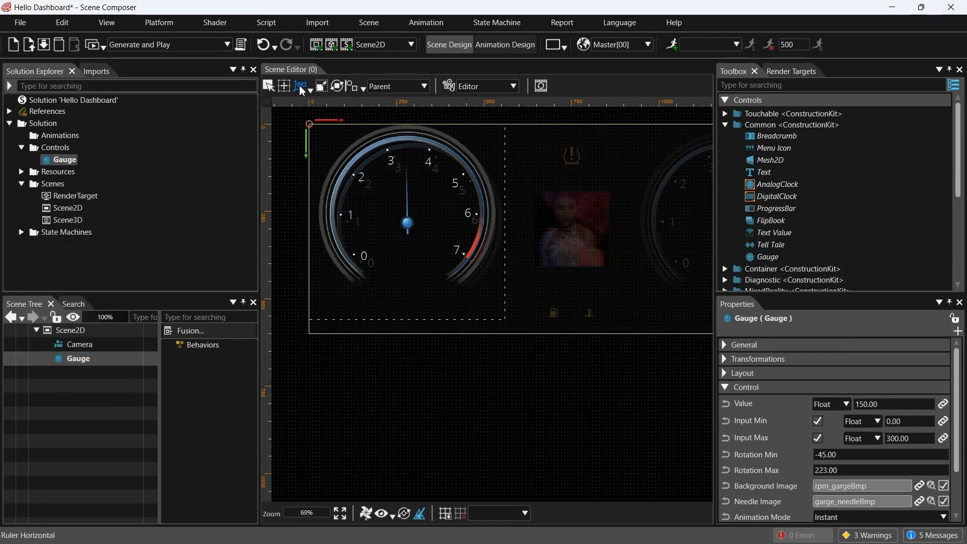
pyautogui.moveTo(553, 144); pyautogui.dragTo(521, 209, button='middle')
pyautogui.moveTo(309, 183); pyautogui.dragTo(579, 183)
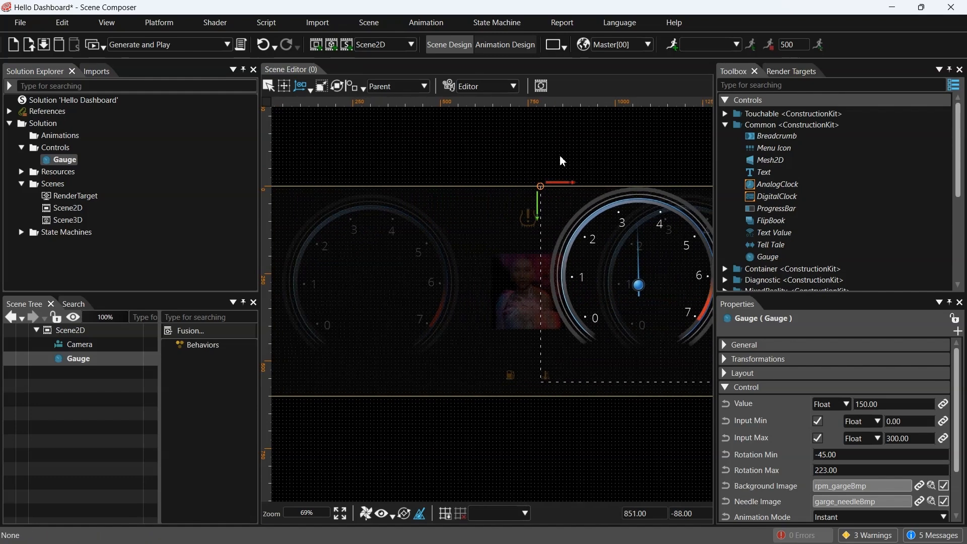
pyautogui.moveTo(562, 161); pyautogui.dragTo(385, 154, button='middle')
pyautogui.moveTo(394, 177); pyautogui.dragTo(442, 177)
# Step: Fine-tune the gauge's vertical and horizontal position until its numerals coincide with the right-hand design dial, then deselect it
pyautogui.scroll(1, 488, 183)
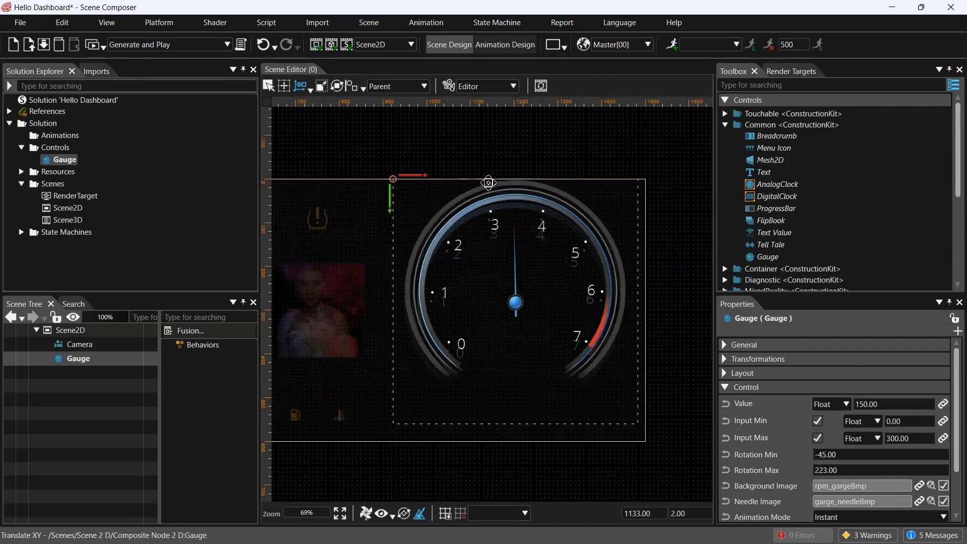
pyautogui.scroll(3, 488, 182)
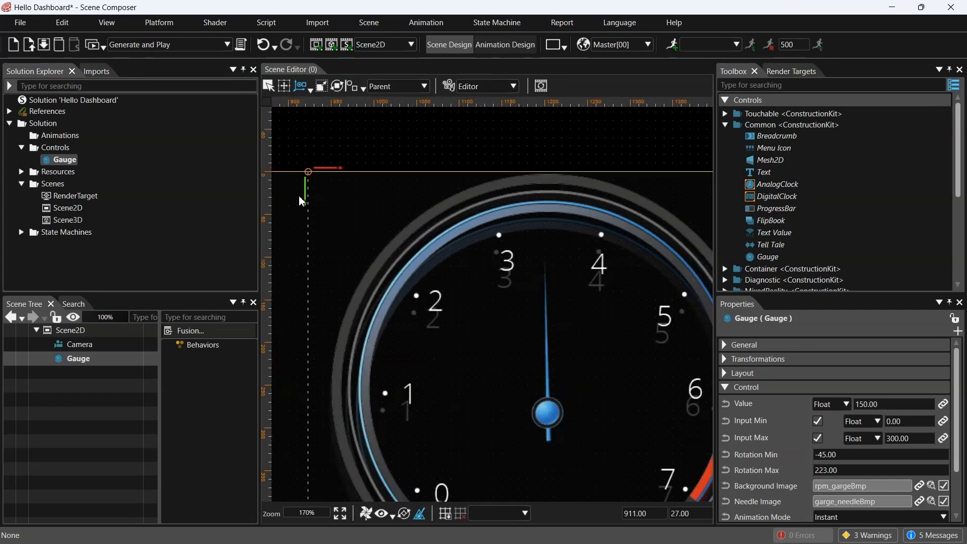
pyautogui.moveTo(301, 201); pyautogui.dragTo(302, 213)
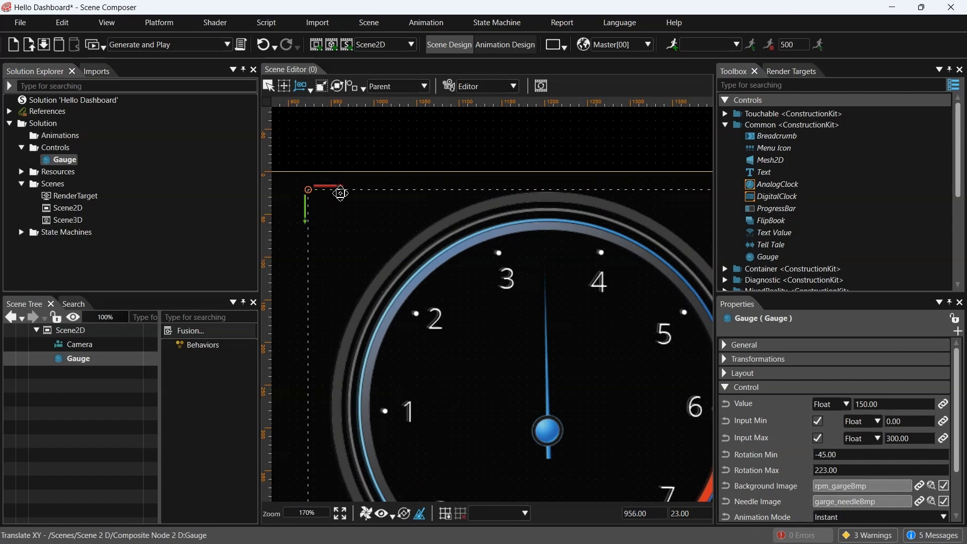
pyautogui.moveTo(342, 190); pyautogui.dragTo(341, 189)
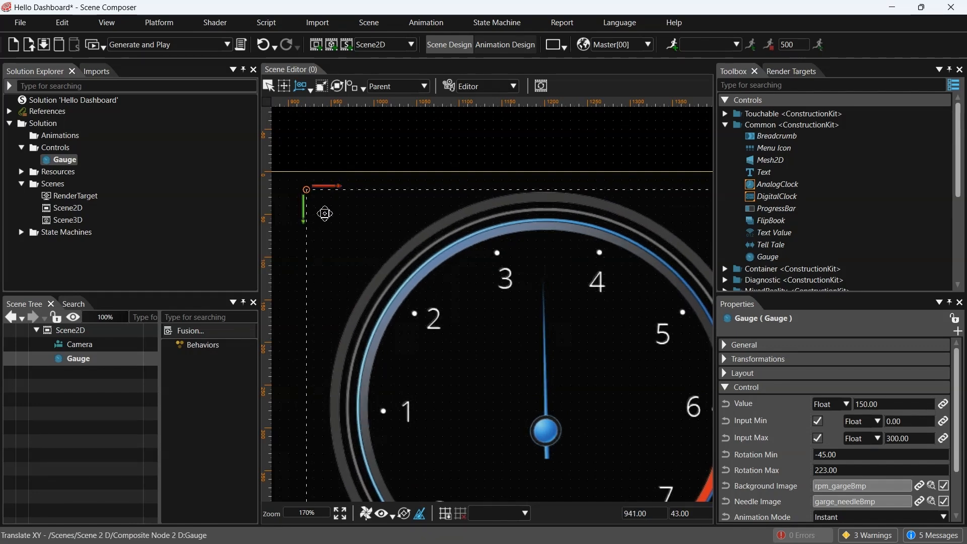
pyautogui.click(474, 156)
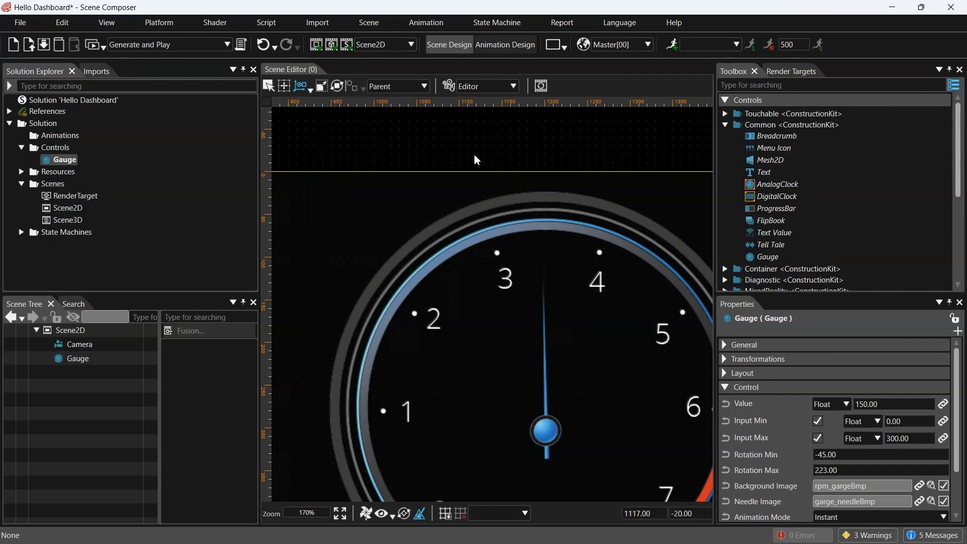
pyautogui.scroll(-5, 474, 155)
pyautogui.scroll(-1, 475, 160)
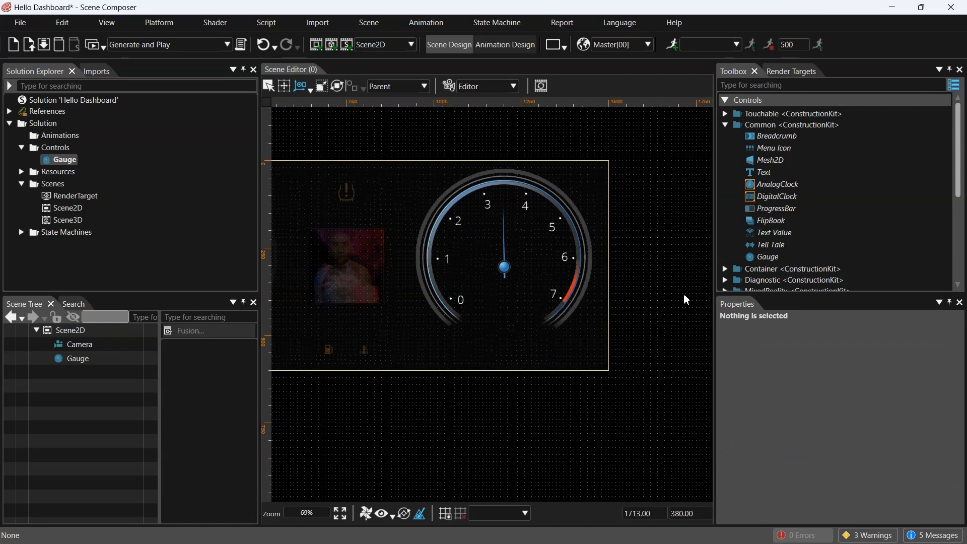
# Step: Open the Gauge control's definition and set its ControlValueProvider's Variant to 0 and Maximum to 700
pyautogui.click(76, 358)
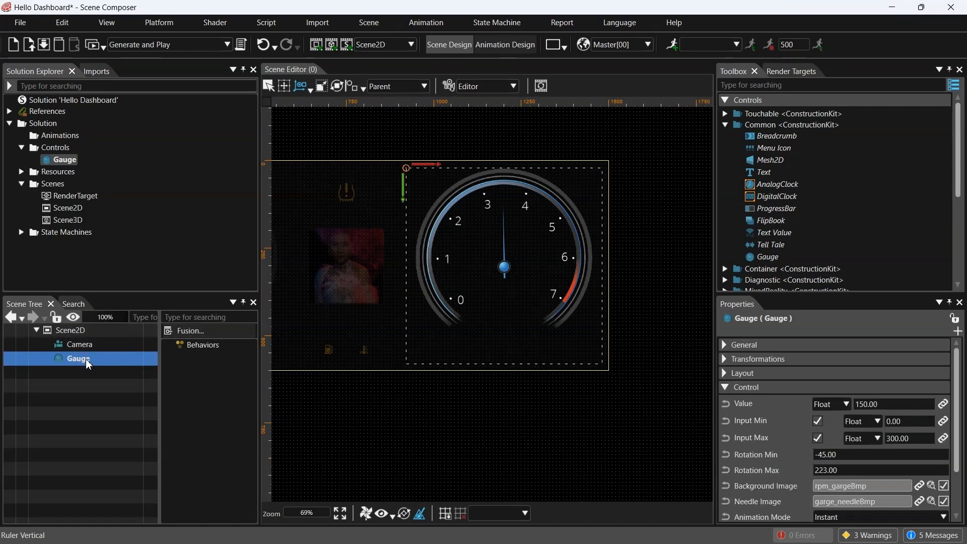
pyautogui.doubleClick(86, 361)
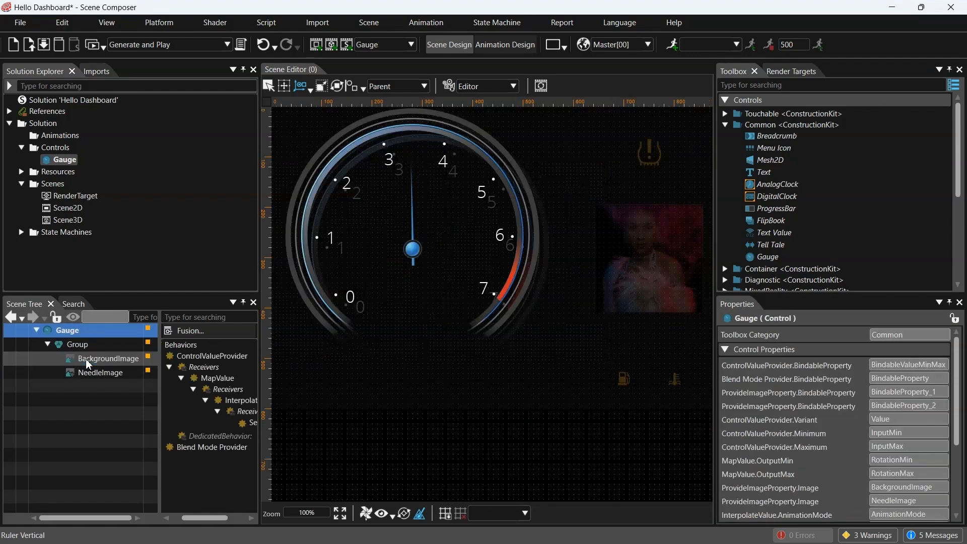
pyautogui.click(212, 358)
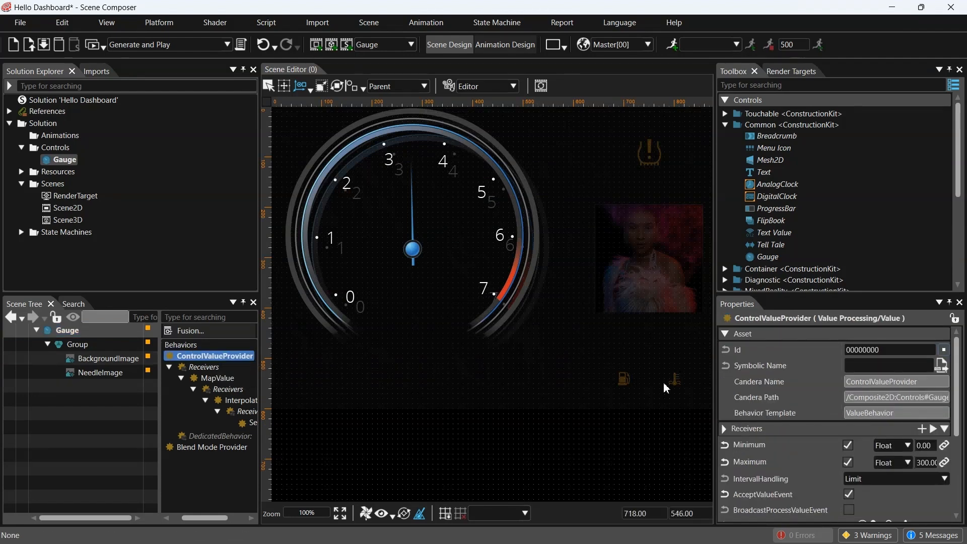
pyautogui.scroll(-3, 876, 408)
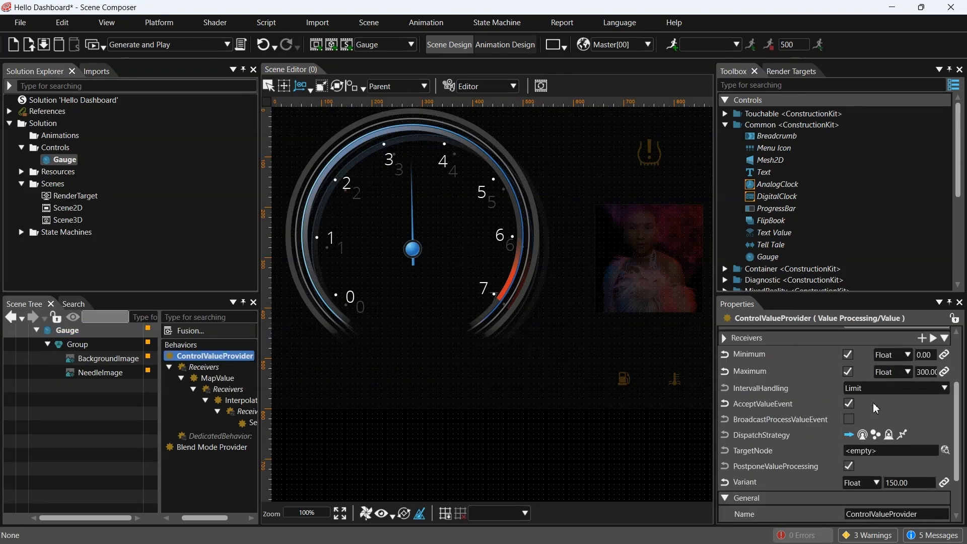
pyautogui.doubleClick(912, 480)
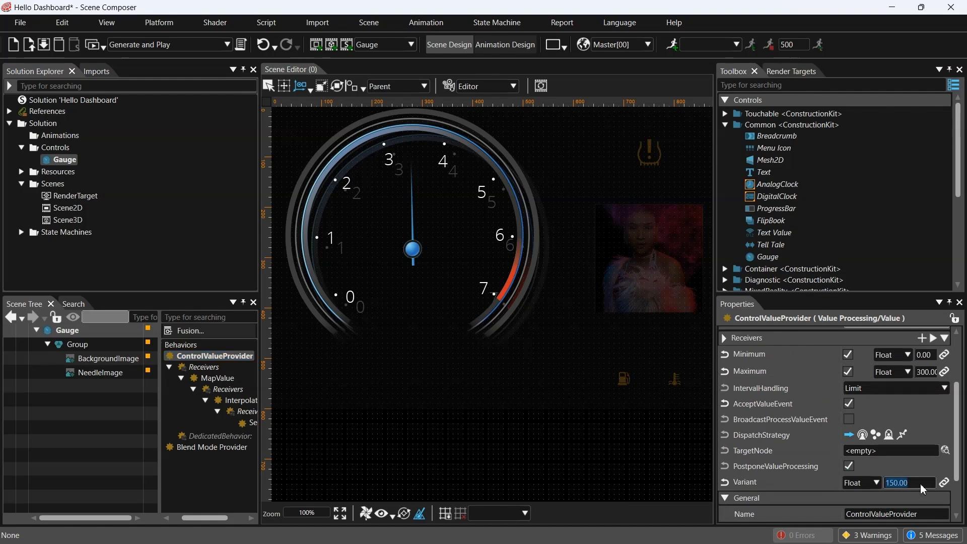
pyautogui.write('0')
pyautogui.press('Return')
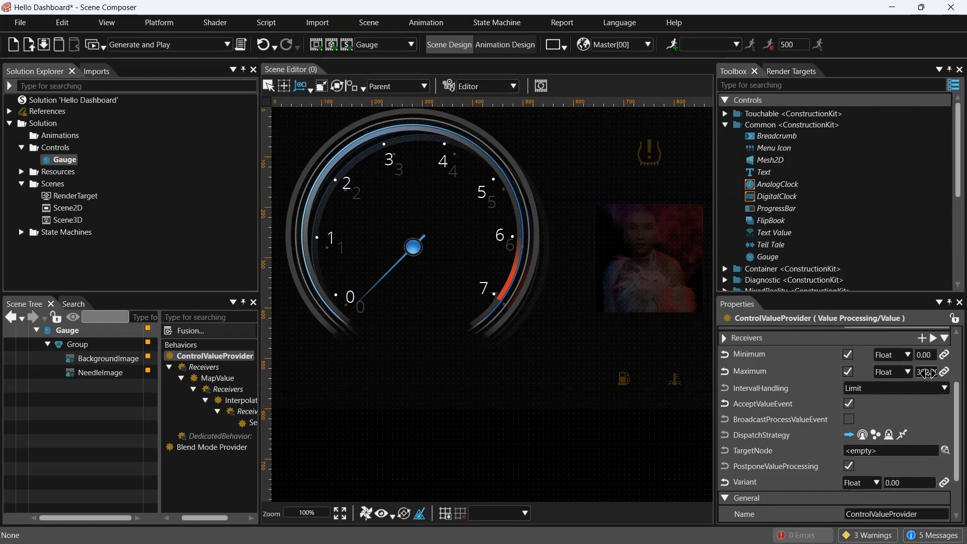
pyautogui.doubleClick(928, 373)
pyautogui.write('700.0')
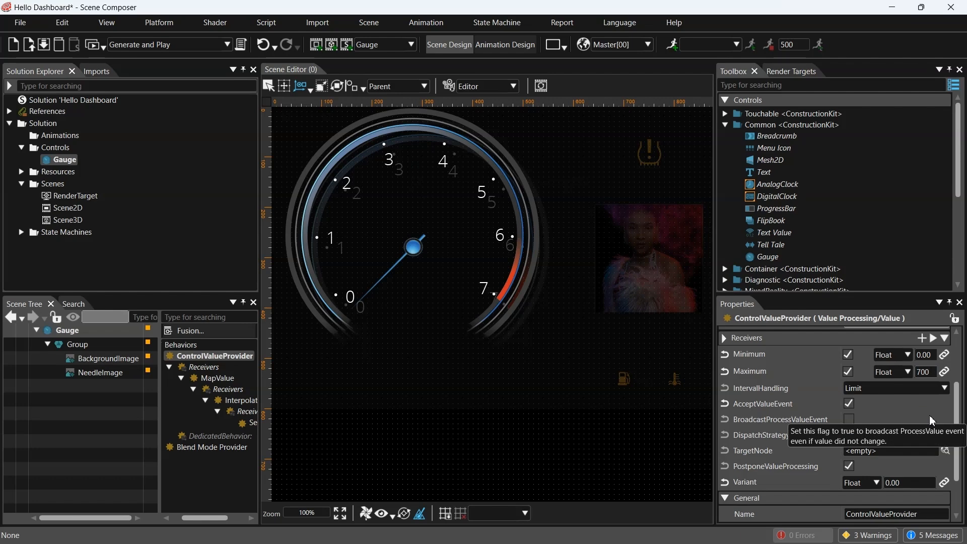
# Step: Return to Scene2D and rename its gauge node to RPM_Gauge
pyautogui.click(74, 210)
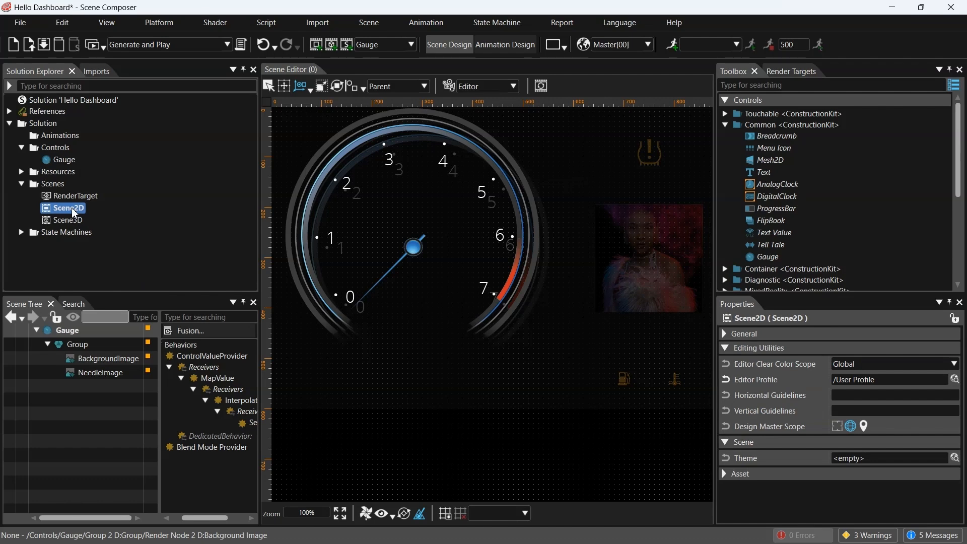
pyautogui.doubleClick(74, 210)
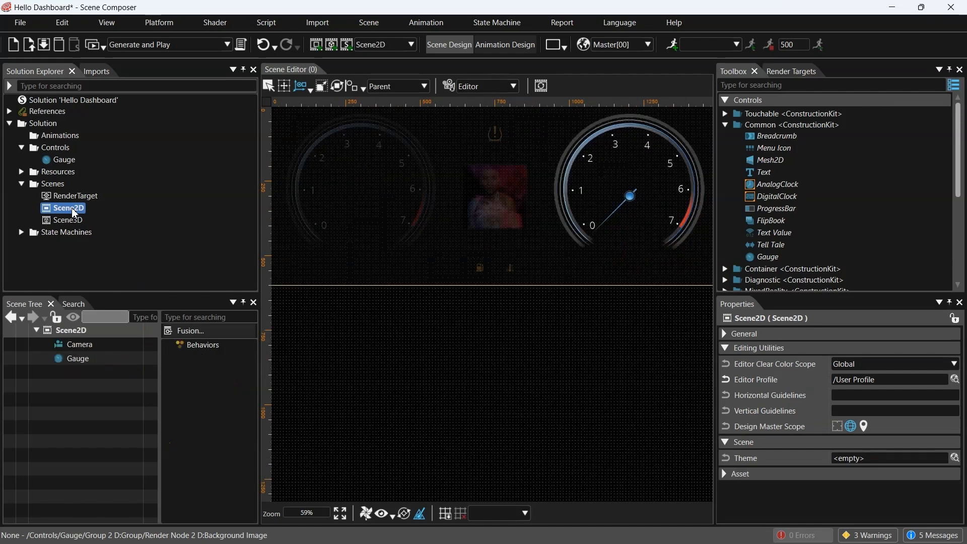
pyautogui.click(77, 358)
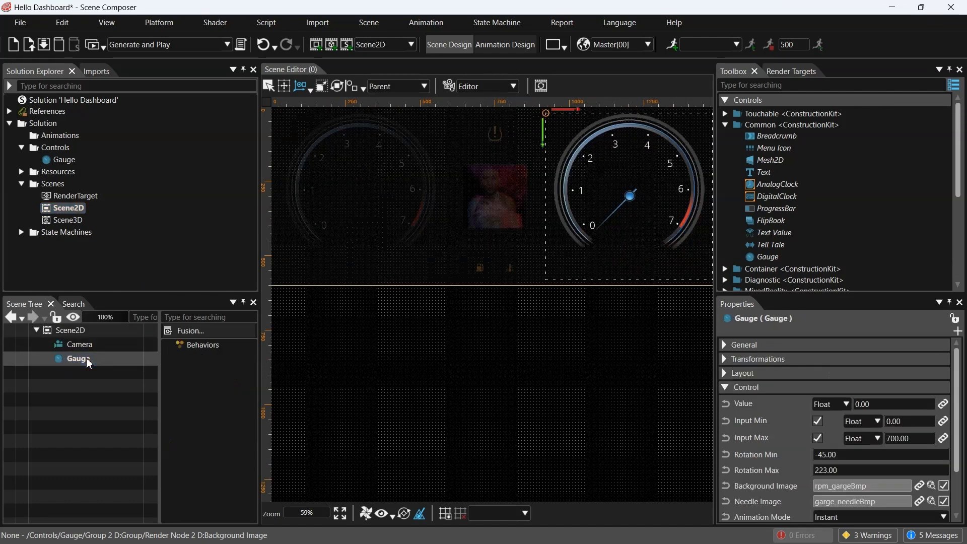
pyautogui.rightClick(89, 363)
pyautogui.click(132, 304)
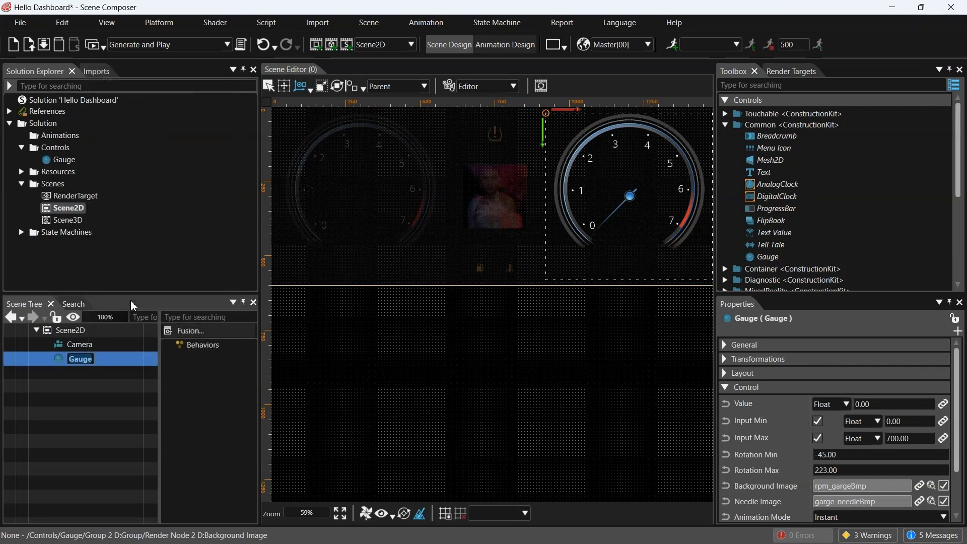
pyautogui.write('RPM_')
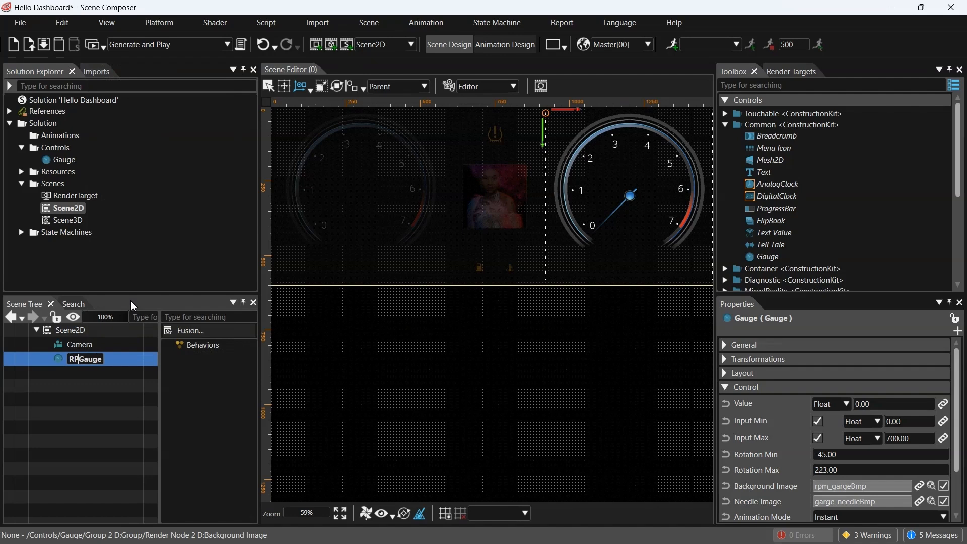
pyautogui.press('Return')
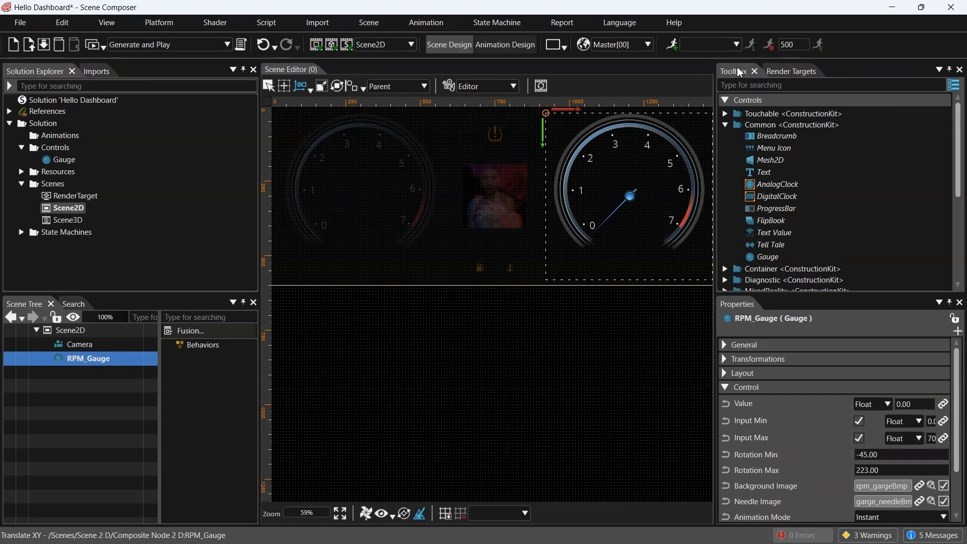
# Step: Add the ConstructionKit's Common Gauge control to Scene2D and move it over the left-hand dial of the design master
pyautogui.click(769, 258)
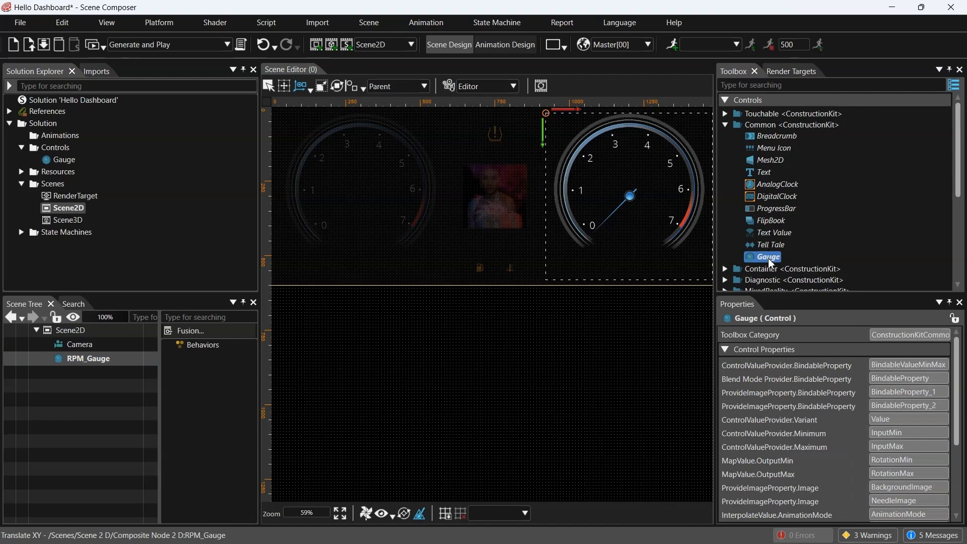
pyautogui.moveTo(769, 258)
pyautogui.mouseDown()
pyautogui.moveTo(363, 375)
pyautogui.moveTo(73, 410)
pyautogui.mouseUp()
pyautogui.moveTo(485, 224); pyautogui.dragTo(577, 282, button='middle')
pyautogui.scroll(3, 467, 245)
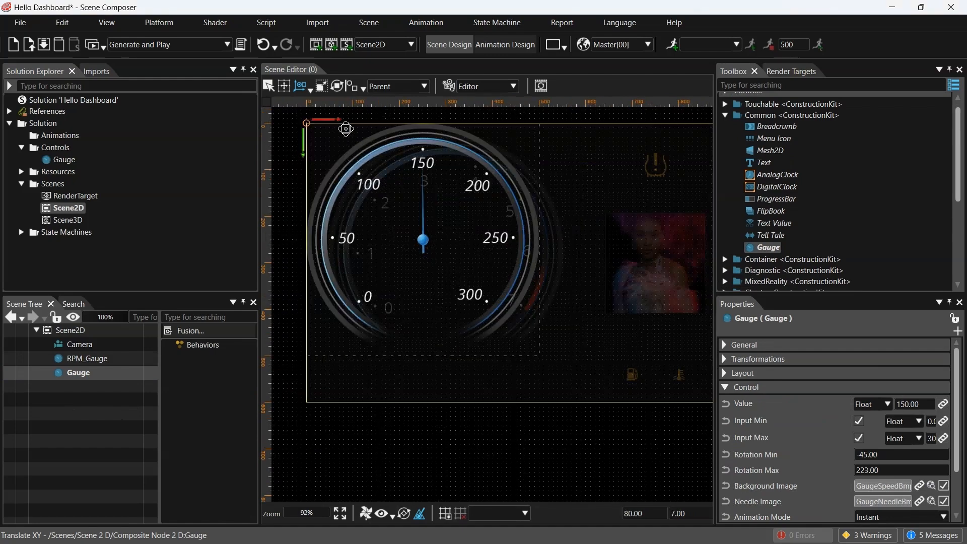
pyautogui.moveTo(344, 122); pyautogui.dragTo(331, 165)
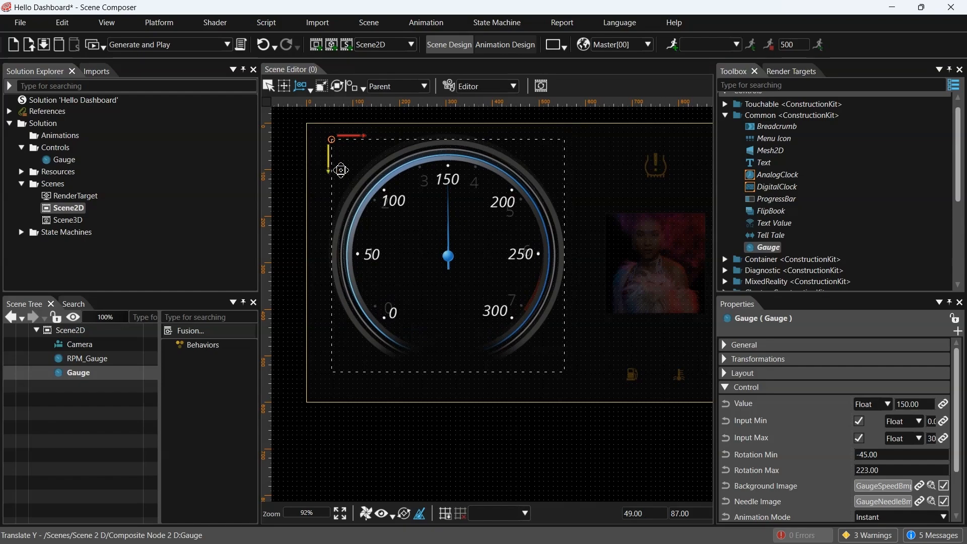
# Step: Nudge the new gauge slightly upward so it lines up with the left-hand dial of the design master
pyautogui.scroll(-2, 648, 236)
pyautogui.moveTo(644, 236); pyautogui.dragTo(551, 255, button='middle')
pyautogui.scroll(2, 443, 255)
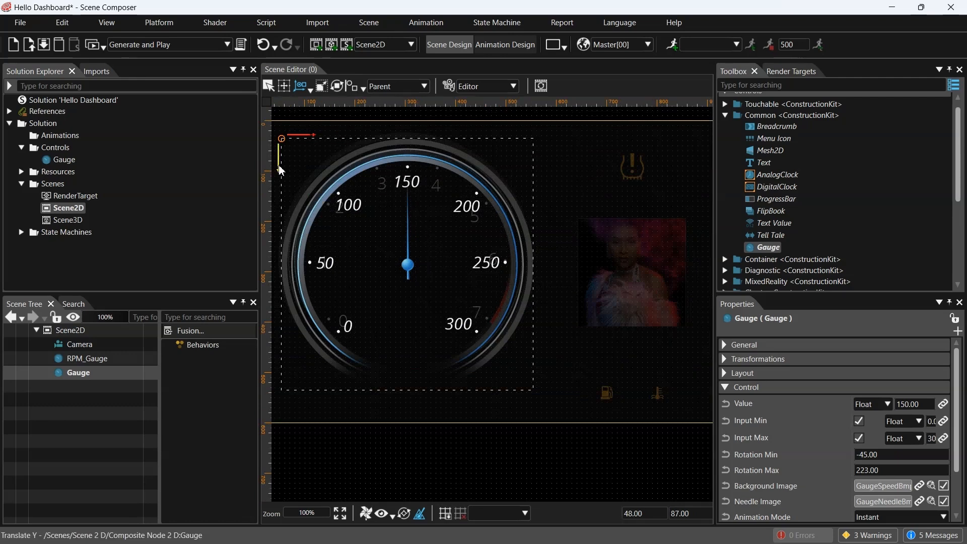
pyautogui.moveTo(281, 171); pyautogui.dragTo(280, 164)
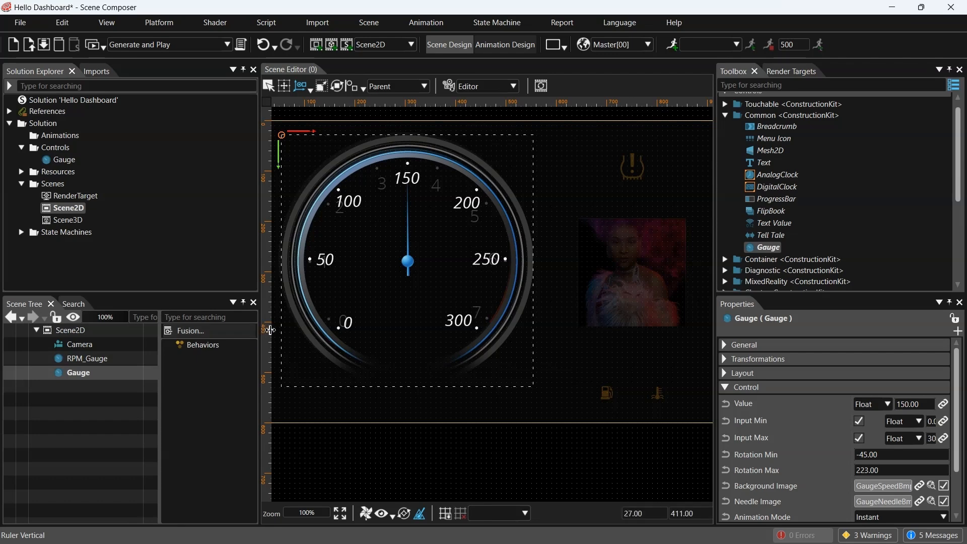
# Step: Inspect the ControlValueProvider settings in the new gauge's read-only definition, including Minimum, Maximum and Variant, and return to Scene2D
pyautogui.doubleClick(91, 378)
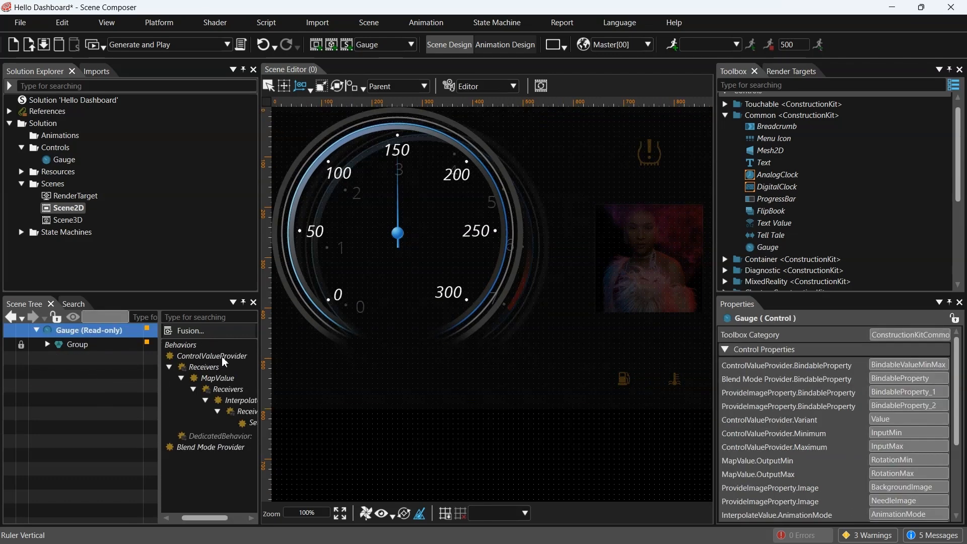
pyautogui.click(226, 359)
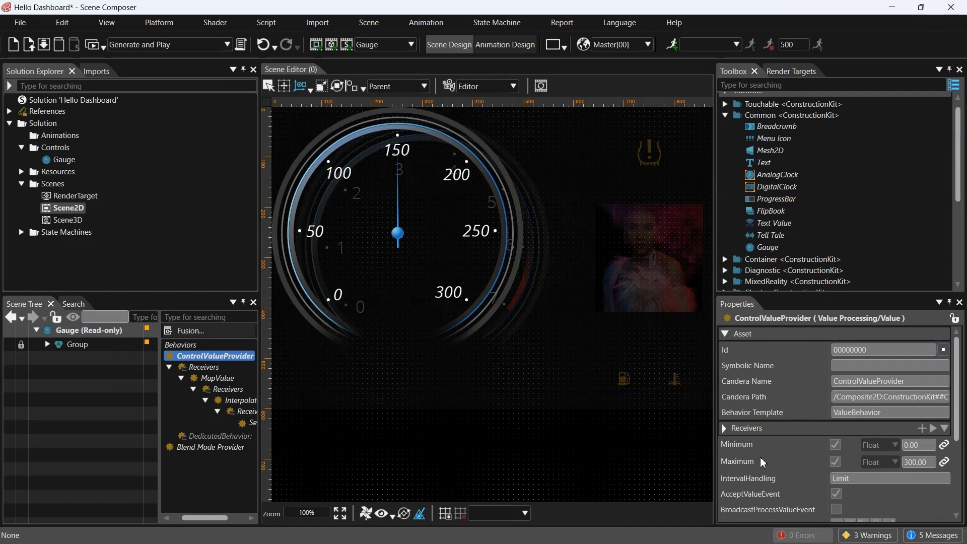
pyautogui.scroll(-5, 815, 456)
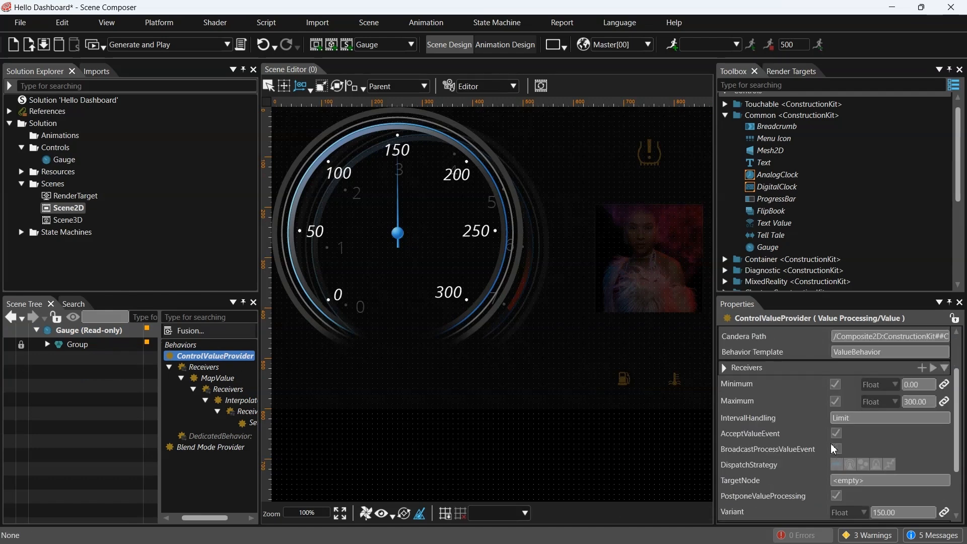
pyautogui.scroll(5, 813, 445)
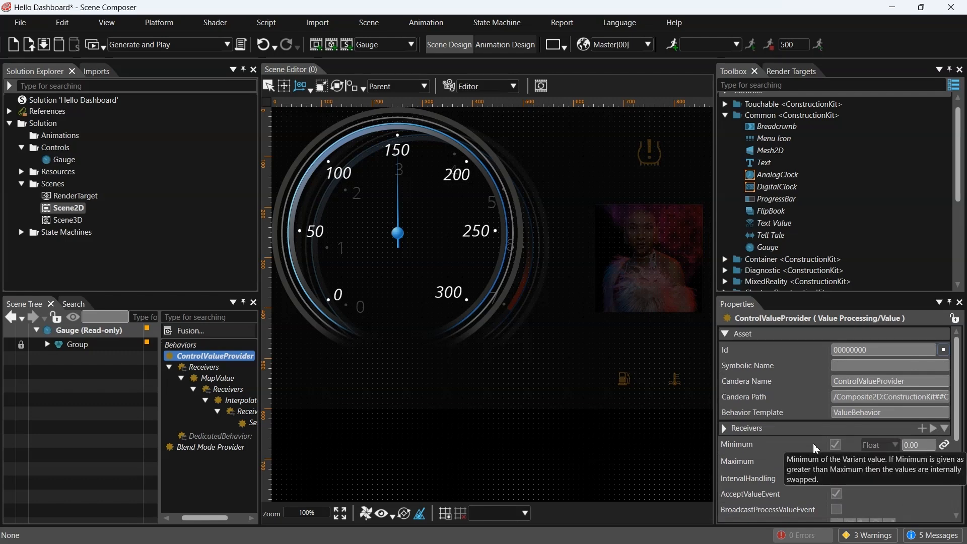
pyautogui.doubleClick(72, 209)
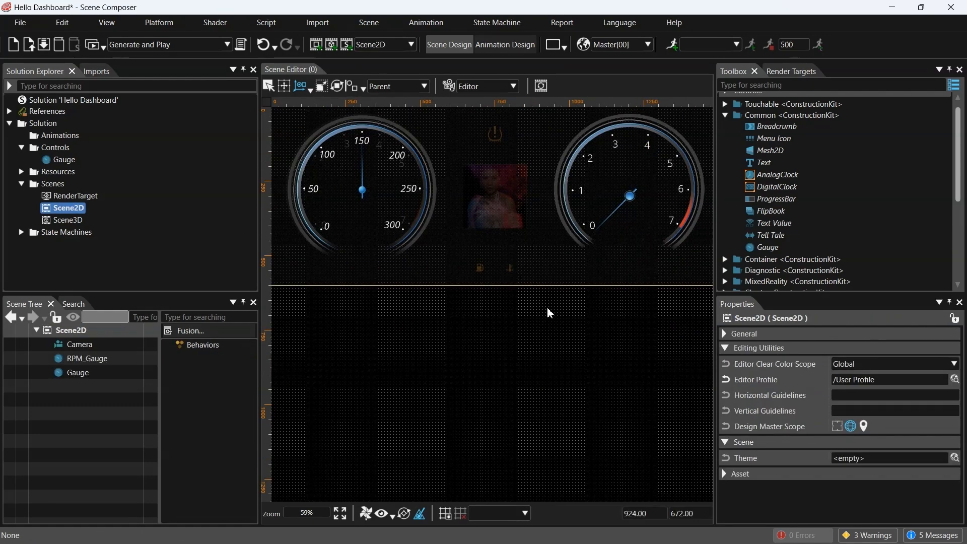
pyautogui.moveTo(512, 304); pyautogui.dragTo(508, 361, button='middle')
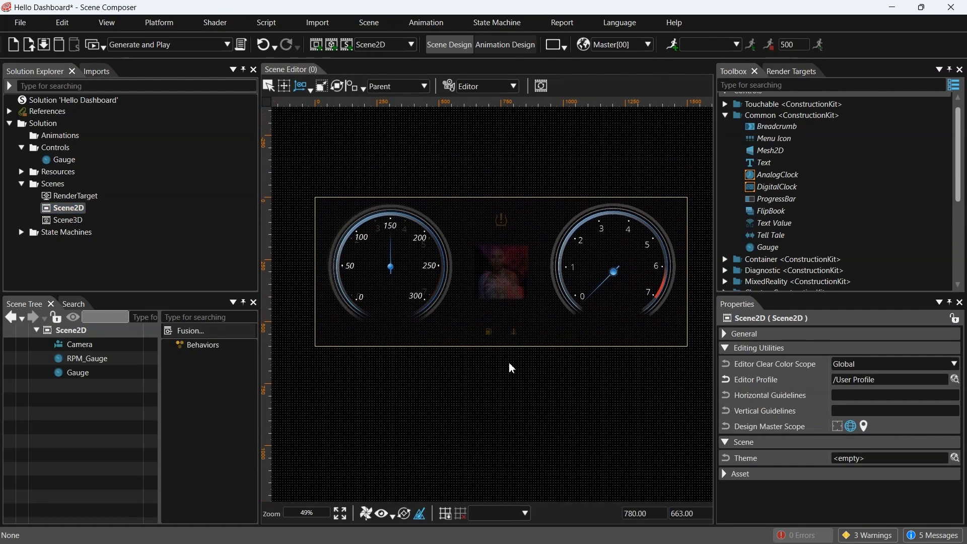
# Step: Rename the new Gauge node in Scene2D to Speed_Gauge
pyautogui.click(702, 298)
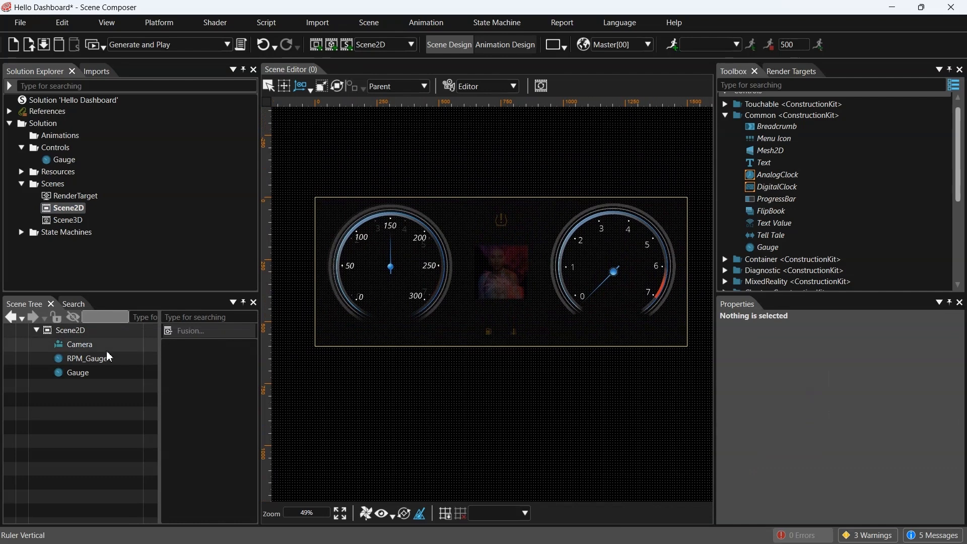
pyautogui.click(87, 374)
pyautogui.rightClick(99, 375)
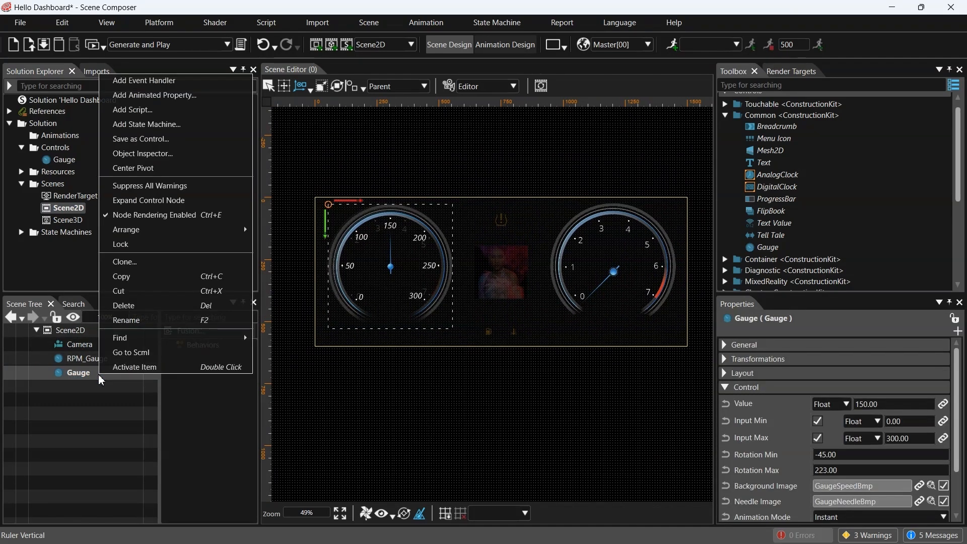
pyautogui.click(147, 318)
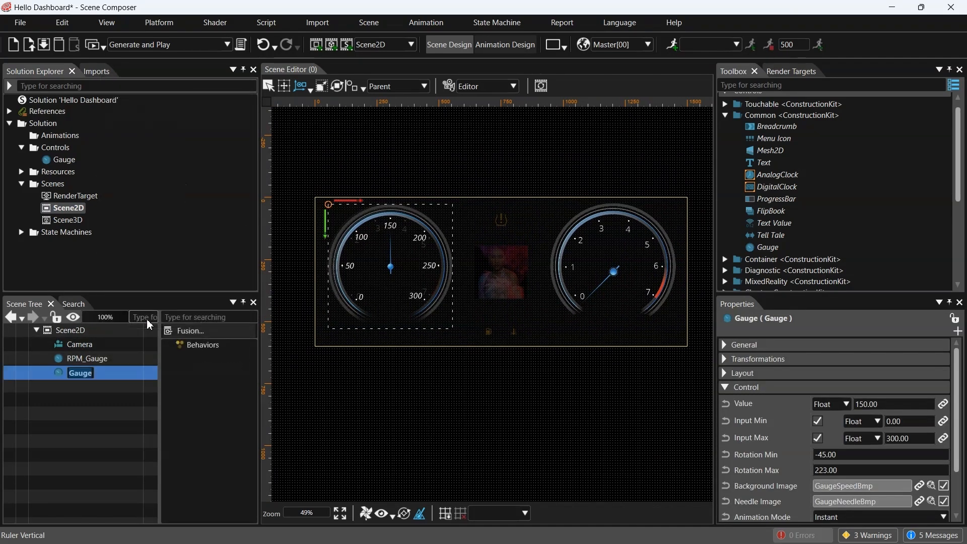
pyautogui.write('Speed_')
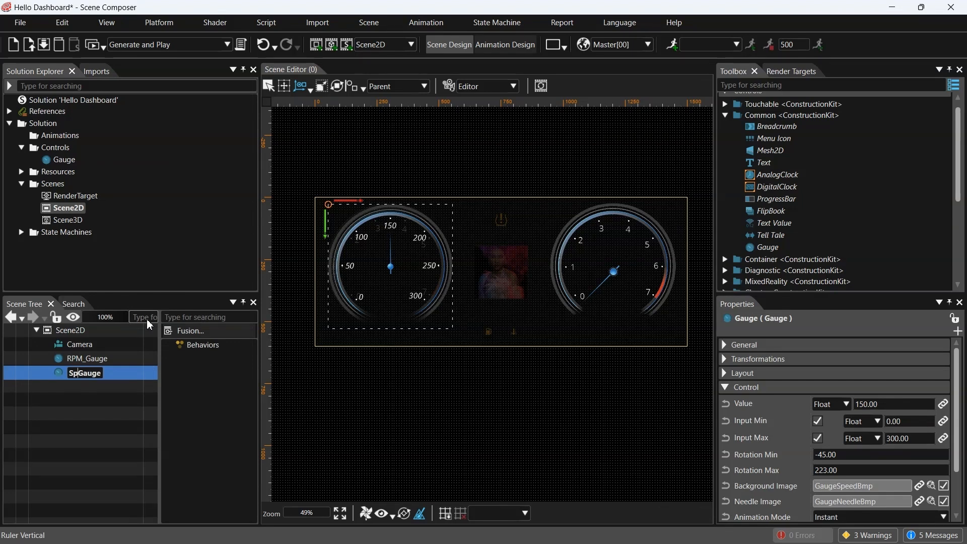
pyautogui.press('Return')
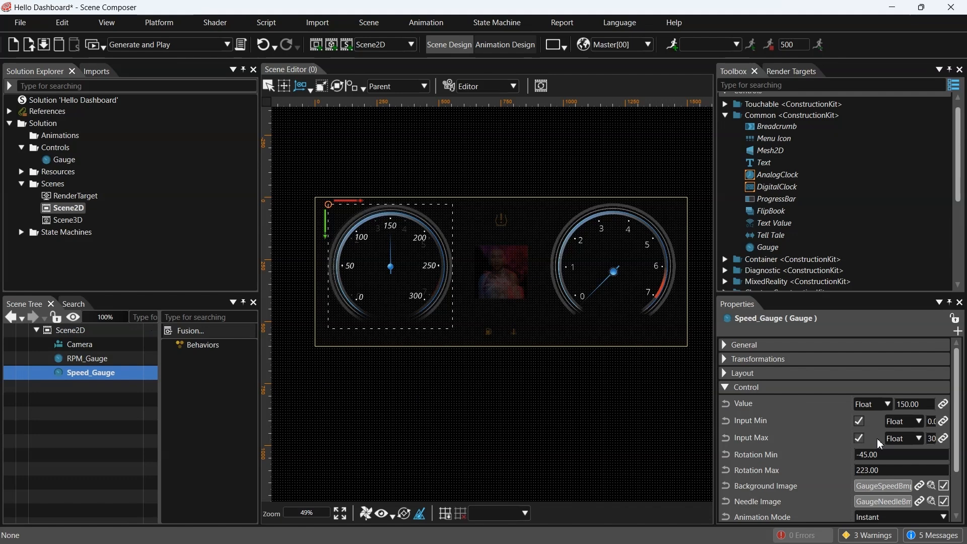
# Step: Set Speed_Gauge's Value to 0 and deselect the gauge
pyautogui.scroll(-2, 871, 441)
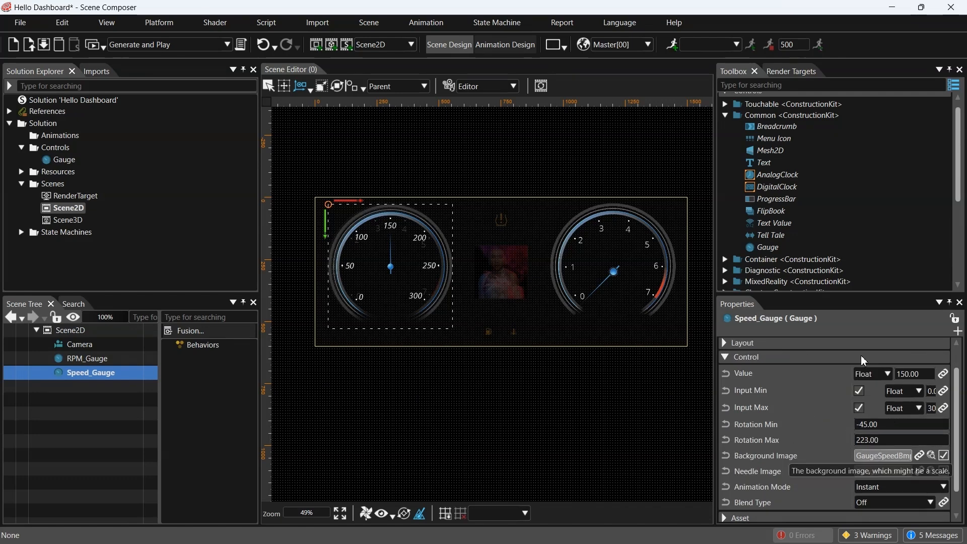
pyautogui.click(929, 377)
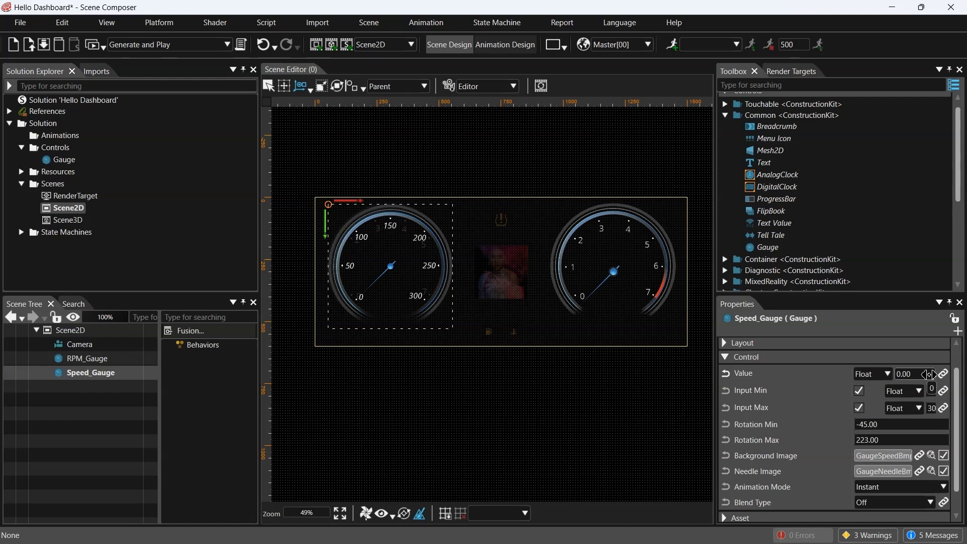
pyautogui.click(650, 439)
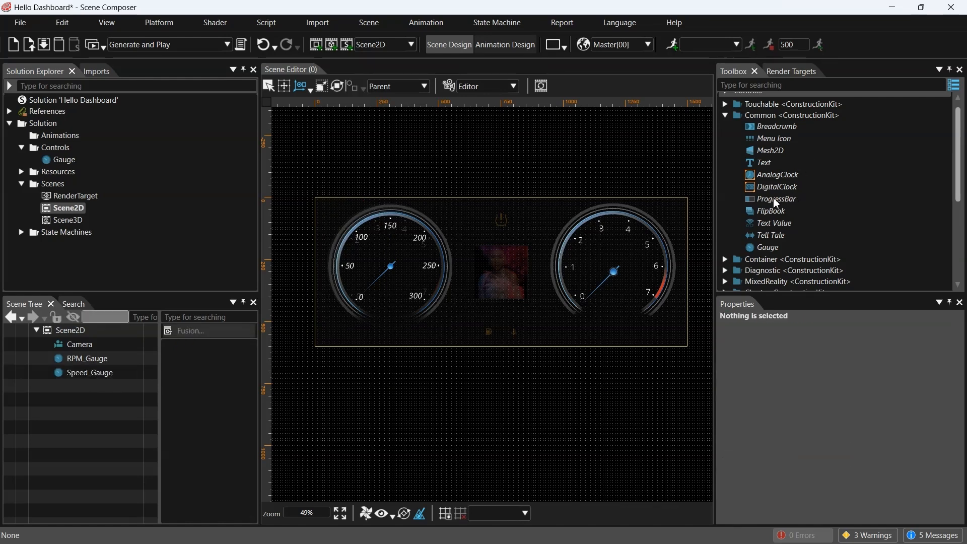
# Step: Add the Common Tell Tale control to Scene2D and place it over the design master's warning icon between the two gauges
pyautogui.scroll(1, 772, 197)
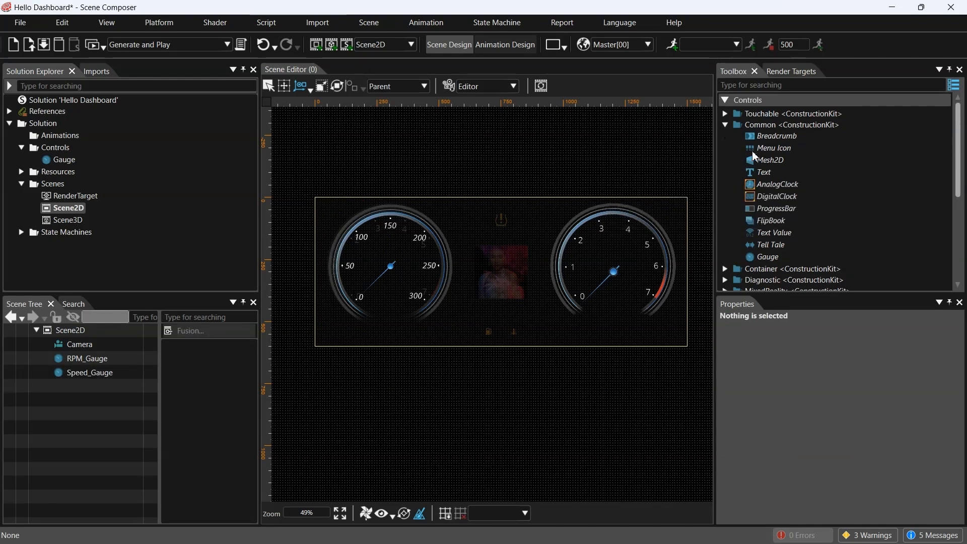
pyautogui.click(770, 246)
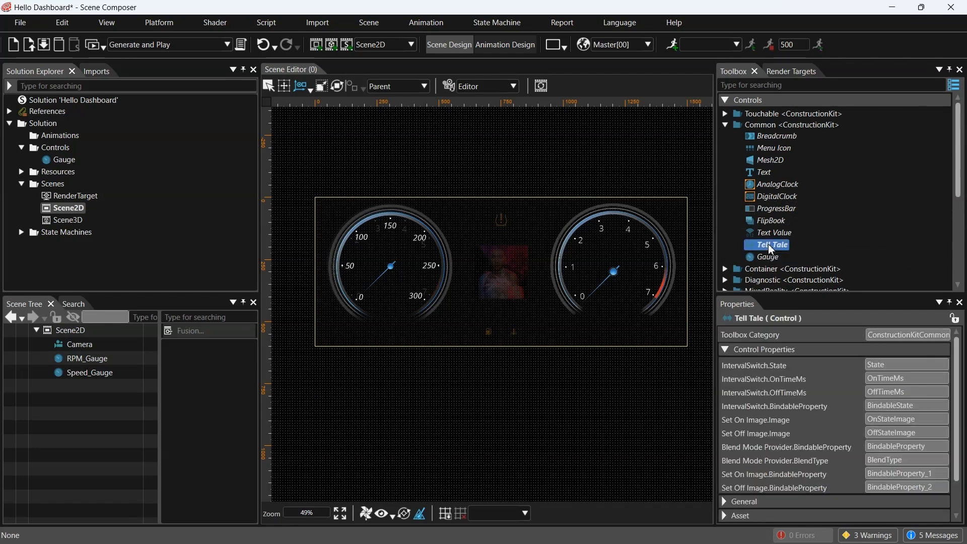
pyautogui.moveTo(768, 243); pyautogui.dragTo(89, 409)
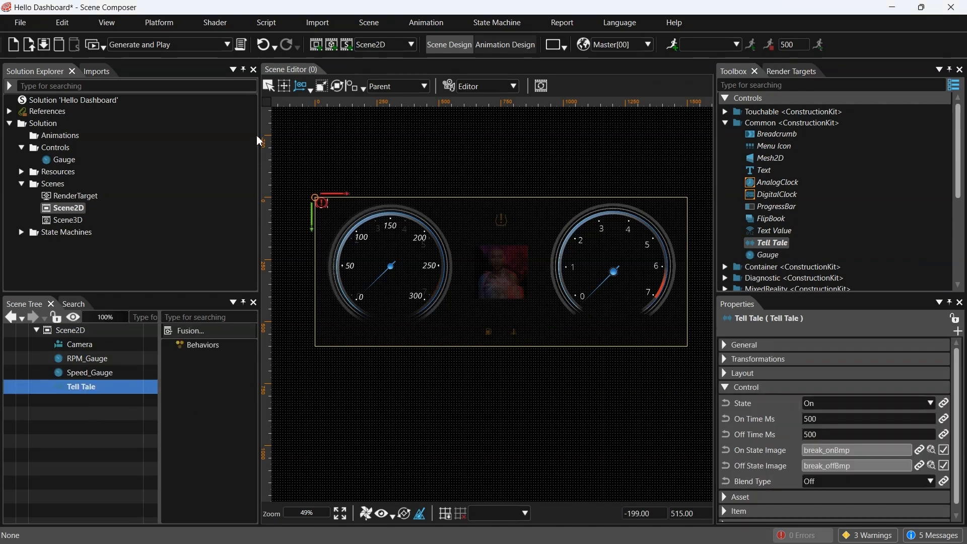
pyautogui.moveTo(347, 194); pyautogui.dragTo(502, 291)
pyautogui.scroll(8, 515, 207)
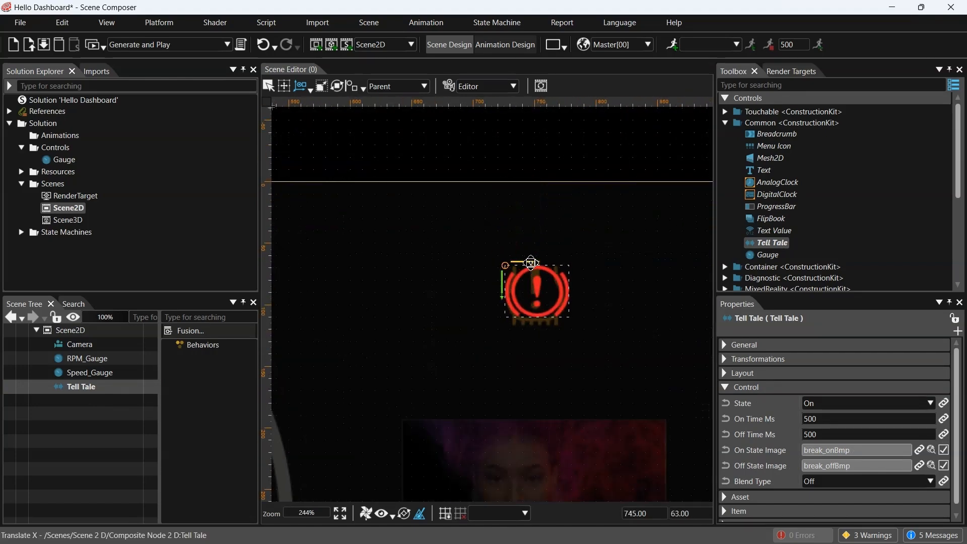
pyautogui.click(614, 246)
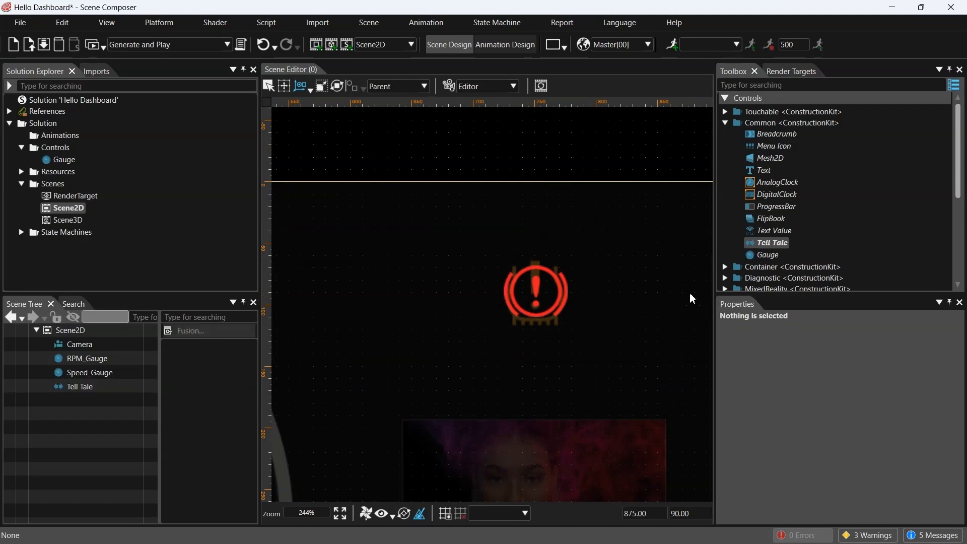
# Step: Add the ConstructionKit's Touchable Slider control to Scene2D
pyautogui.click(724, 122)
pyautogui.click(725, 111)
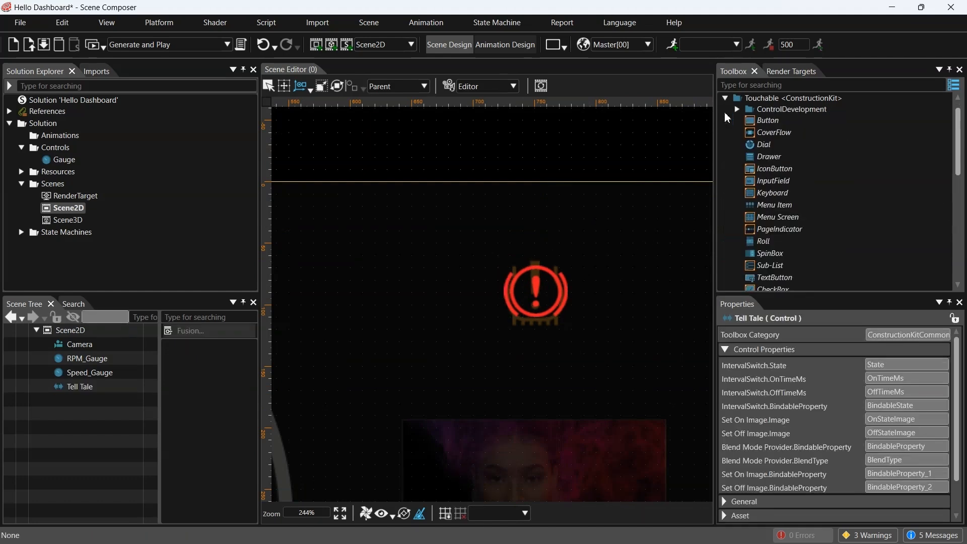
pyautogui.scroll(-8, 518, 289)
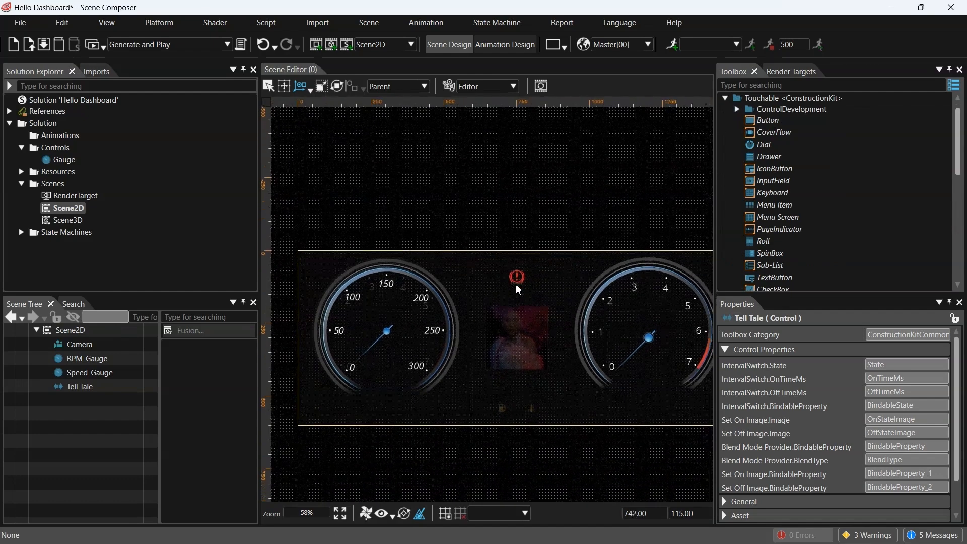
pyautogui.moveTo(515, 285); pyautogui.dragTo(509, 270, button='middle')
pyautogui.scroll(-3, 817, 192)
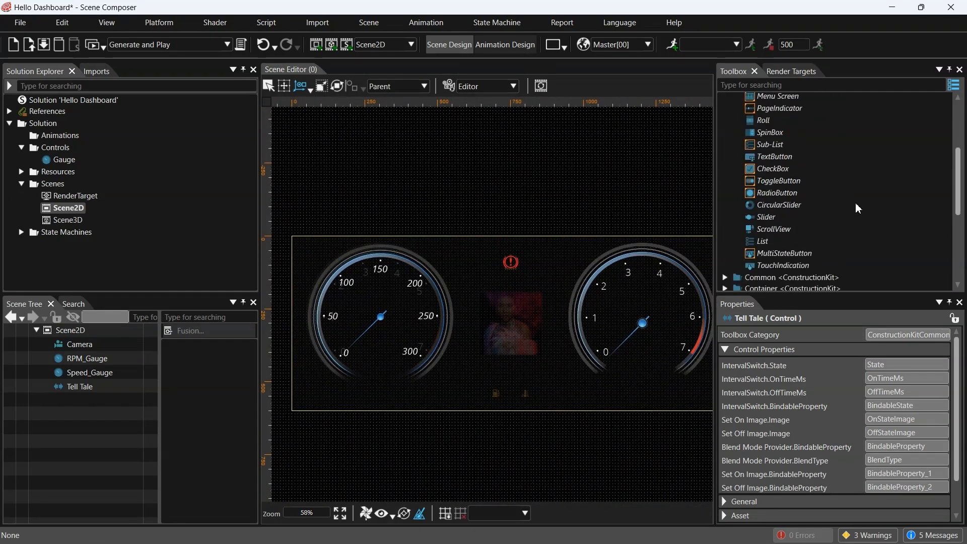
pyautogui.scroll(3, 855, 203)
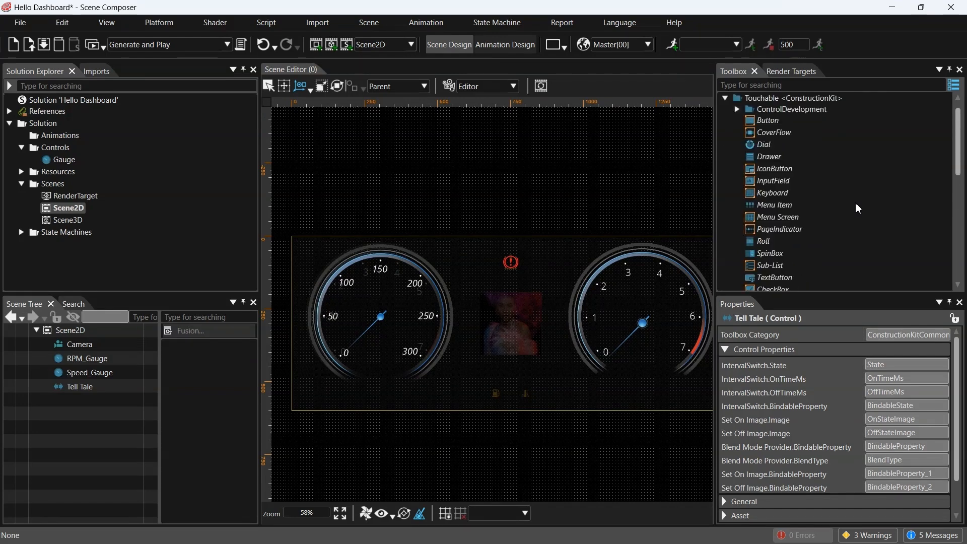
pyautogui.scroll(1, 855, 202)
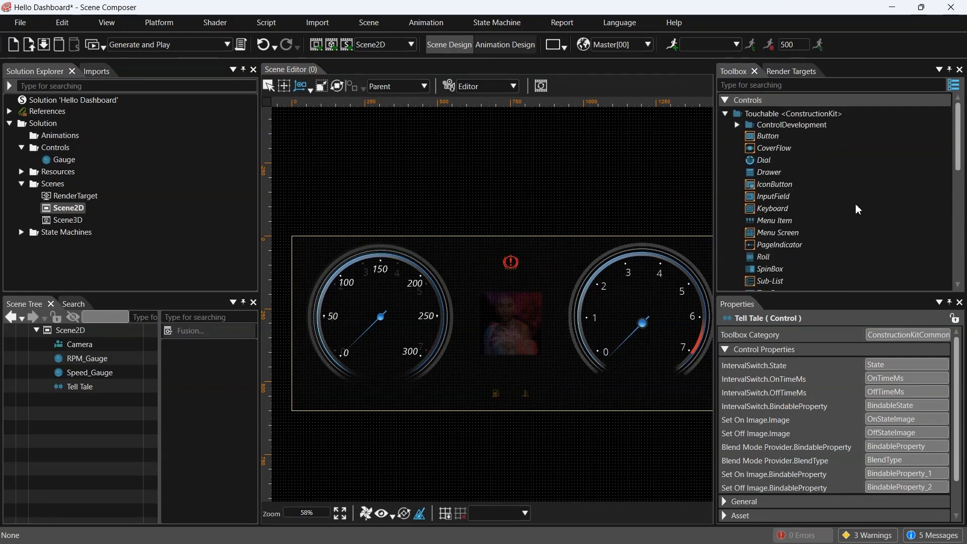
pyautogui.scroll(-3, 855, 209)
pyautogui.click(765, 232)
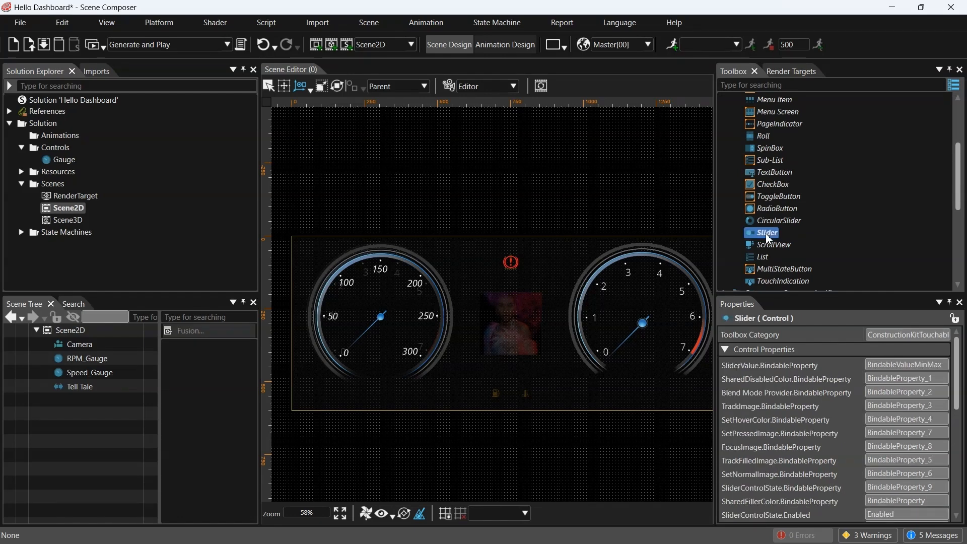
pyautogui.moveTo(768, 238); pyautogui.dragTo(86, 432)
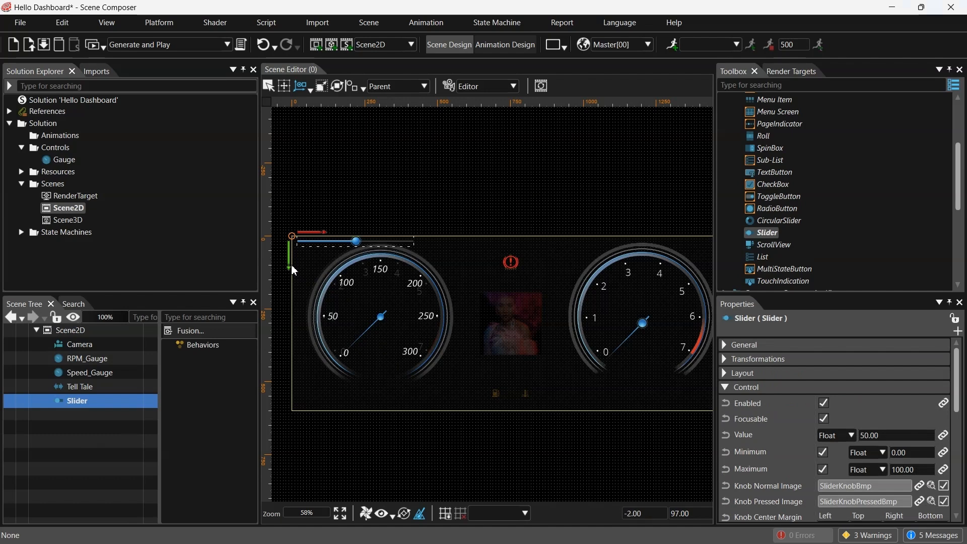
# Step: Move the slider to the lower edge of the scene, between the speed gauge and the fuel icon
pyautogui.moveTo(290, 264); pyautogui.dragTo(282, 412)
pyautogui.scroll(3, 391, 429)
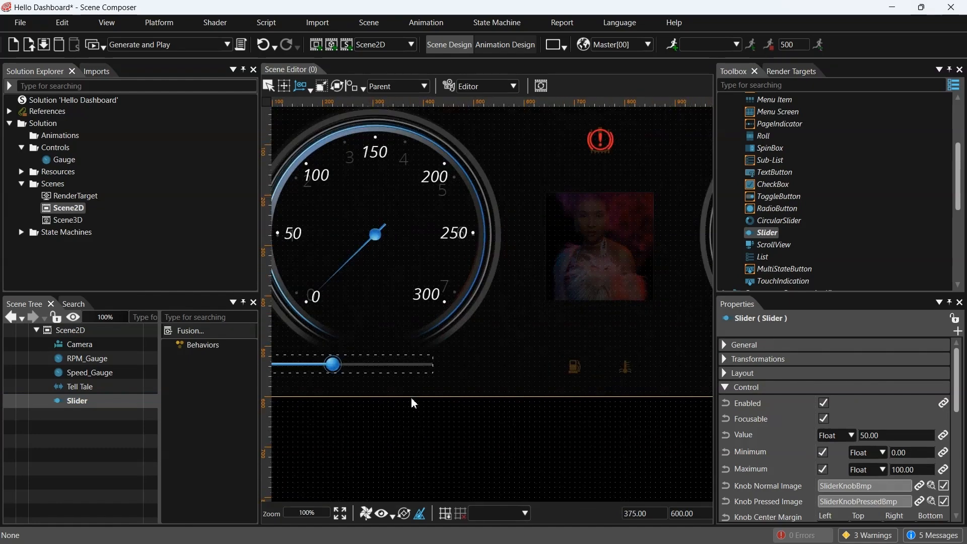
pyautogui.scroll(3, 411, 397)
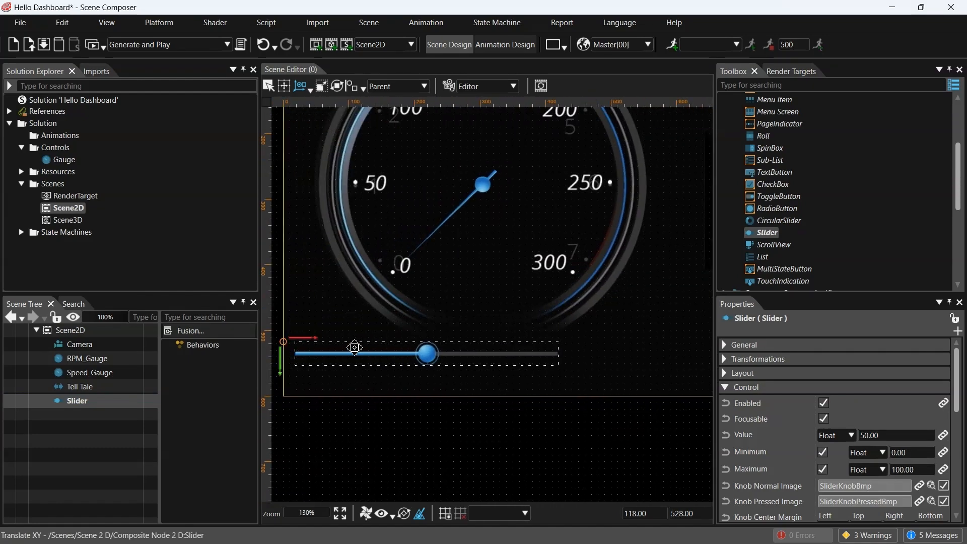
pyautogui.moveTo(359, 355); pyautogui.dragTo(481, 356)
pyautogui.scroll(-3, 596, 403)
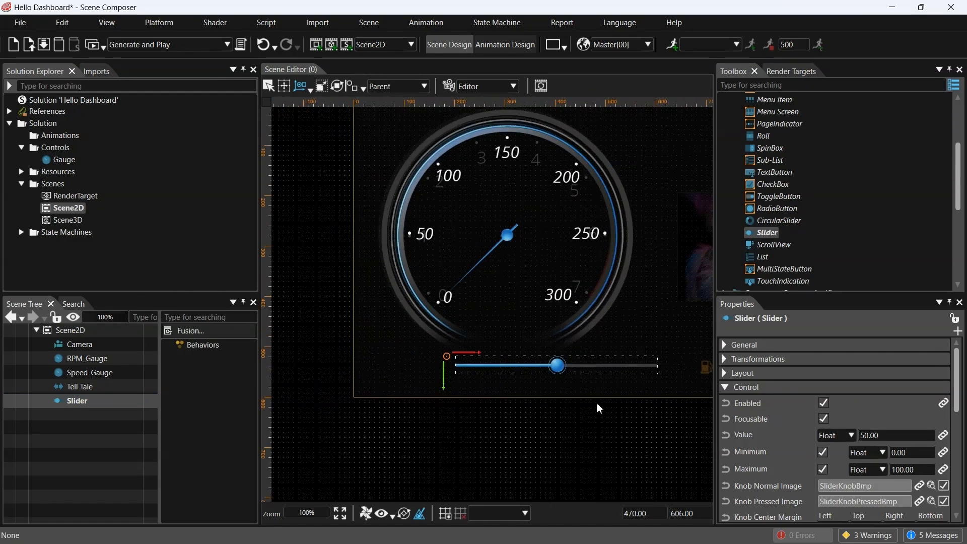
pyautogui.moveTo(599, 402); pyautogui.dragTo(448, 384, button='middle')
pyautogui.moveTo(445, 351); pyautogui.dragTo(482, 349)
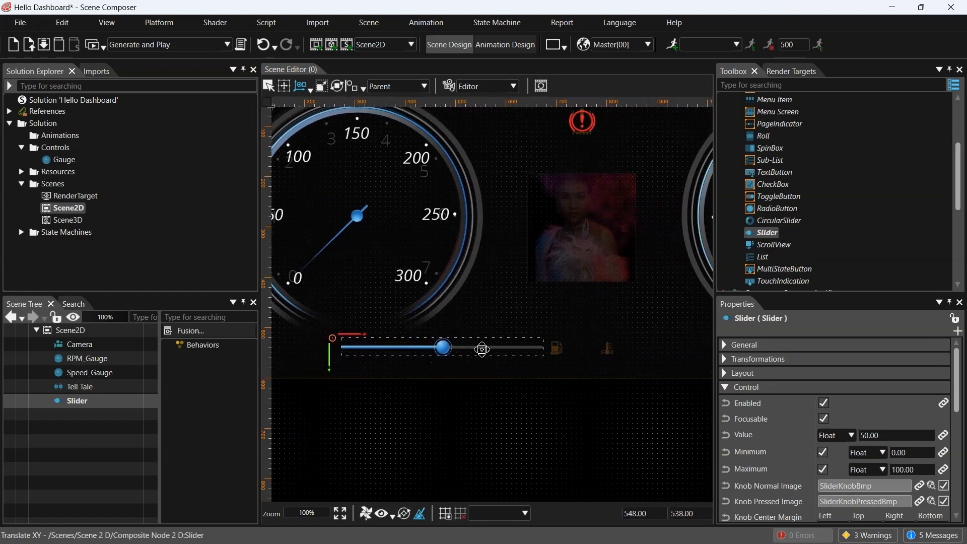
pyautogui.moveTo(482, 349); pyautogui.dragTo(484, 349)
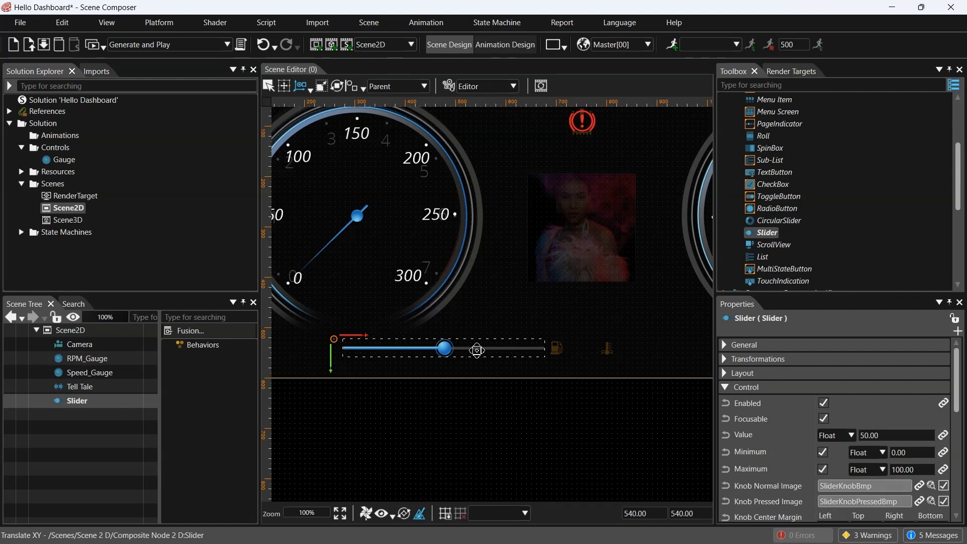
# Step: Make a single clone of the Slider in Scene2D, named Slider_1
pyautogui.click(99, 403)
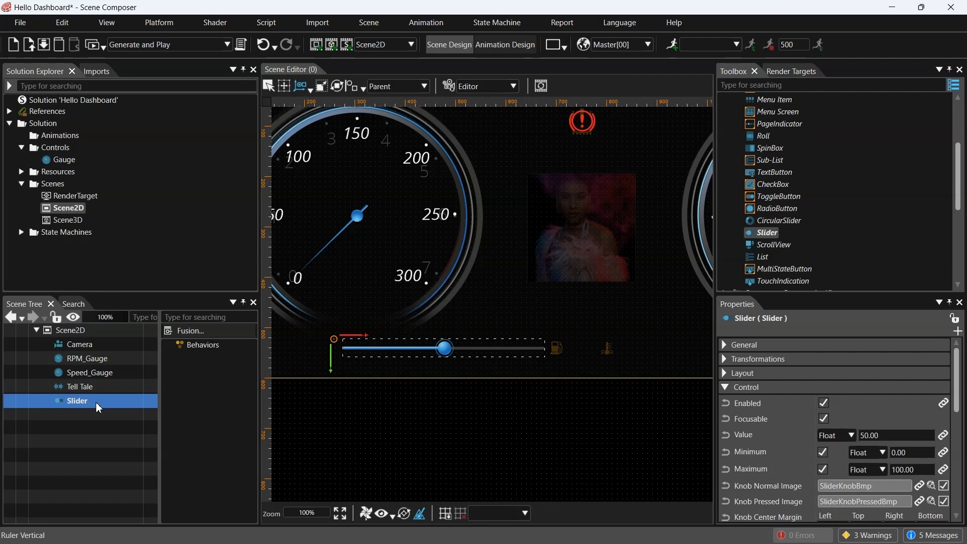
pyautogui.rightClick(98, 405)
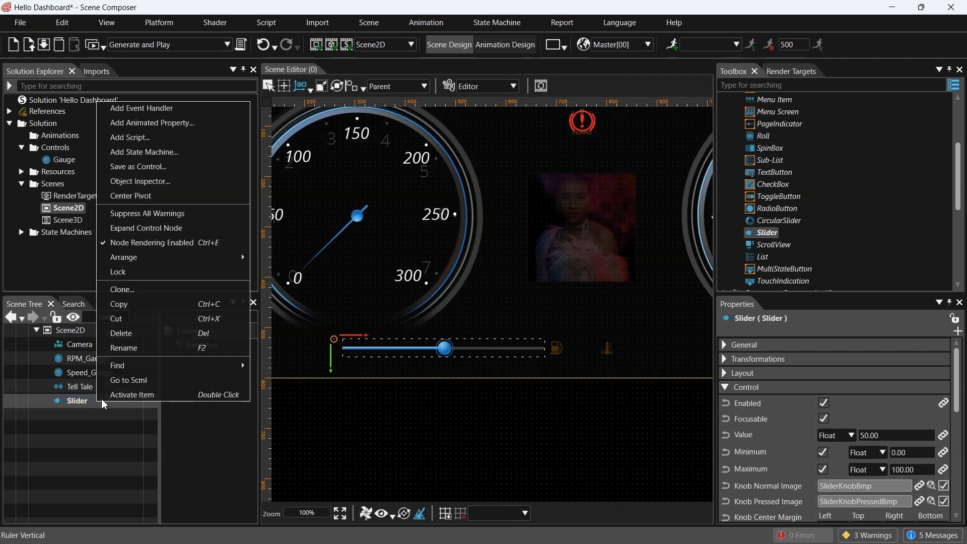
pyautogui.click(148, 289)
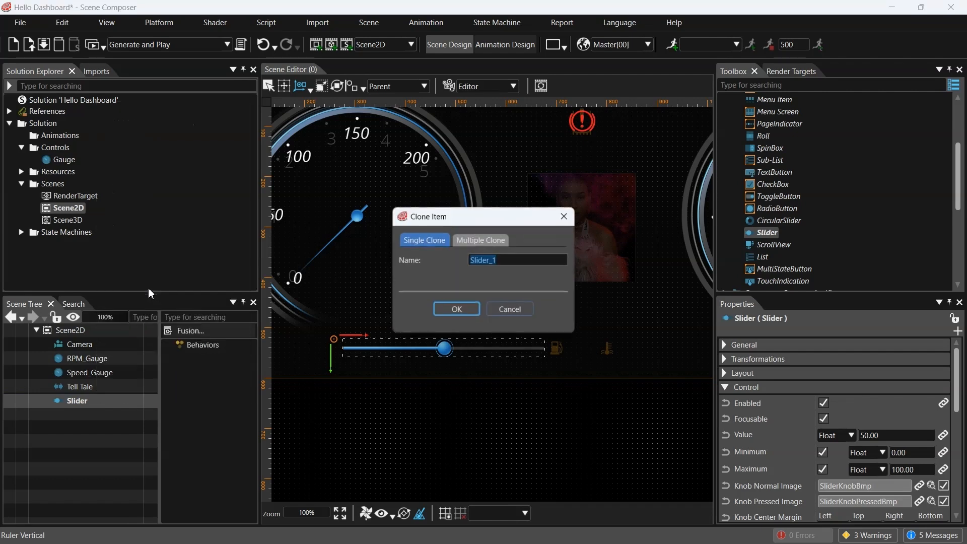
pyautogui.click(456, 309)
# Step: Move Slider_1 horizontally so its track starts just beside the design master's temperature icon, level with the first slider, and deselect it
pyautogui.scroll(-3, 565, 346)
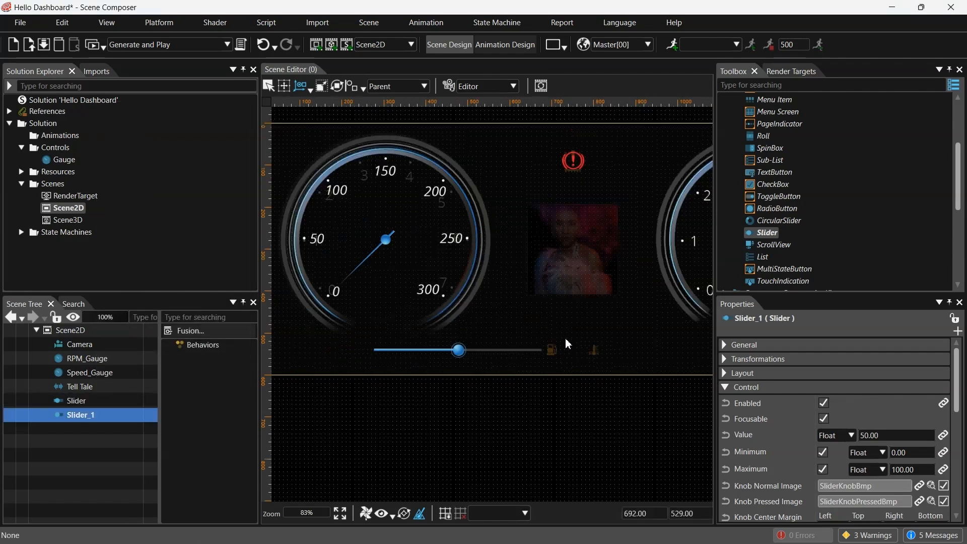
pyautogui.moveTo(604, 322); pyautogui.dragTo(475, 322, button='middle')
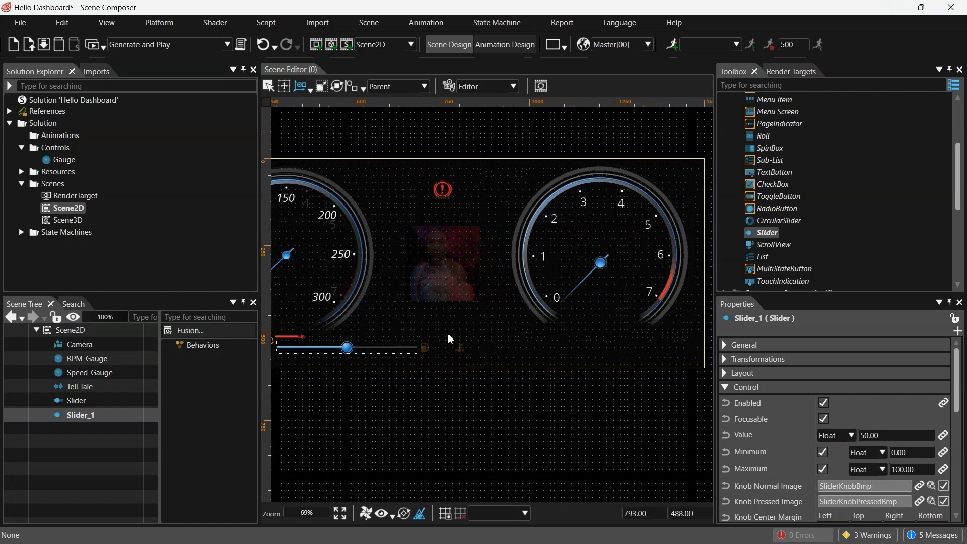
pyautogui.moveTo(298, 343); pyautogui.dragTo(497, 356)
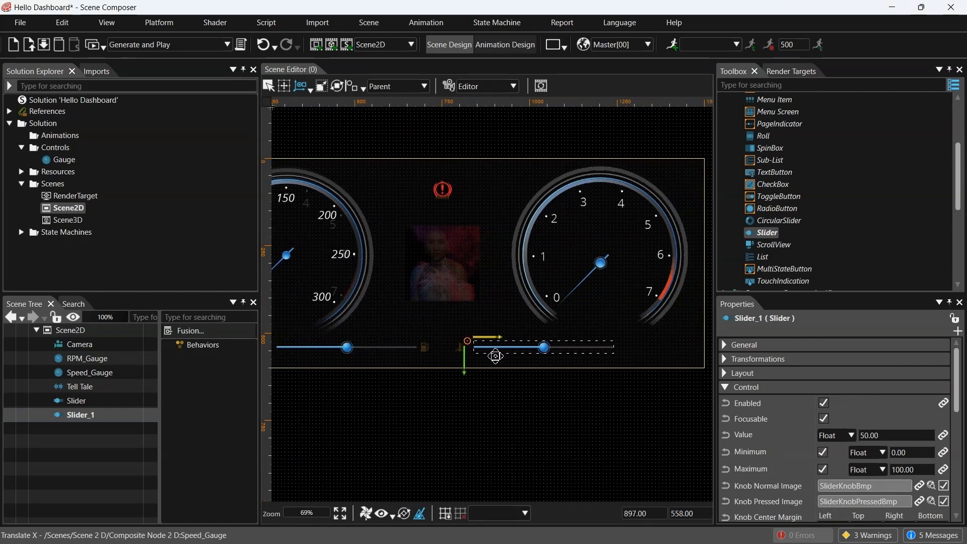
pyautogui.scroll(8, 485, 373)
pyautogui.scroll(2, 476, 365)
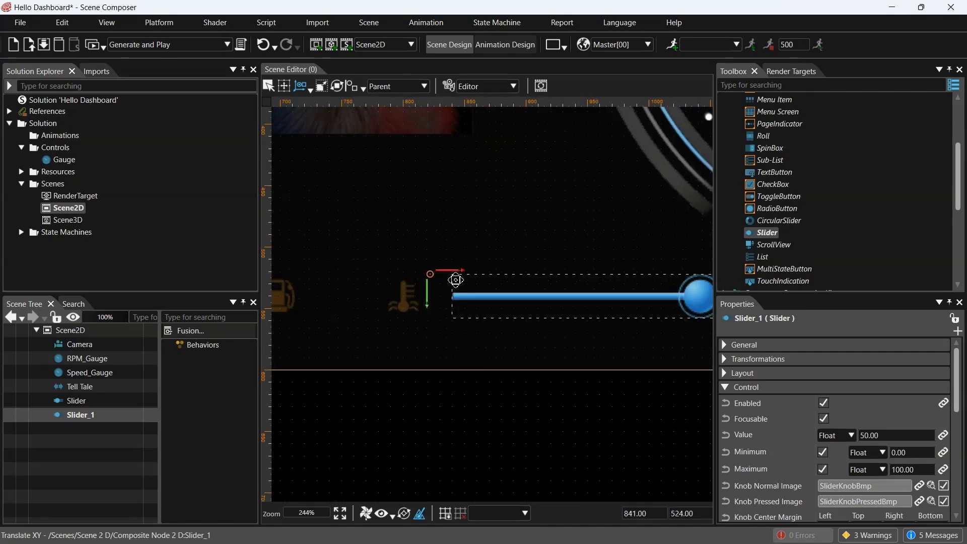
pyautogui.moveTo(451, 275); pyautogui.dragTo(434, 277)
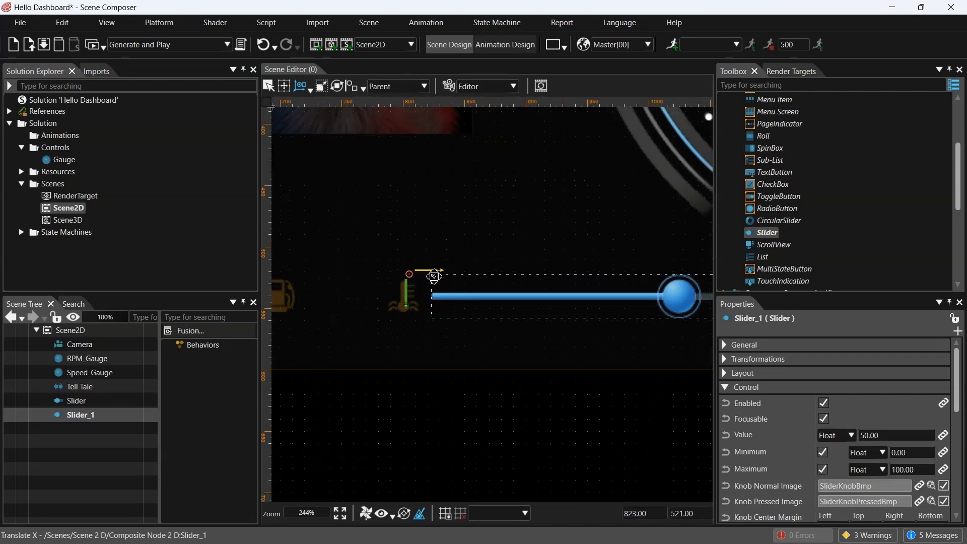
pyautogui.click(451, 426)
pyautogui.scroll(-2, 648, 341)
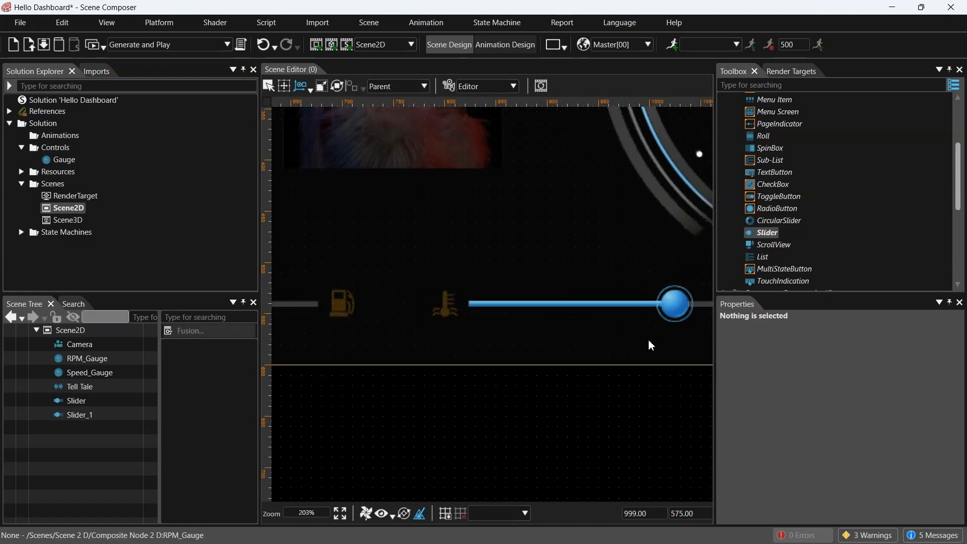
pyautogui.scroll(-7, 648, 340)
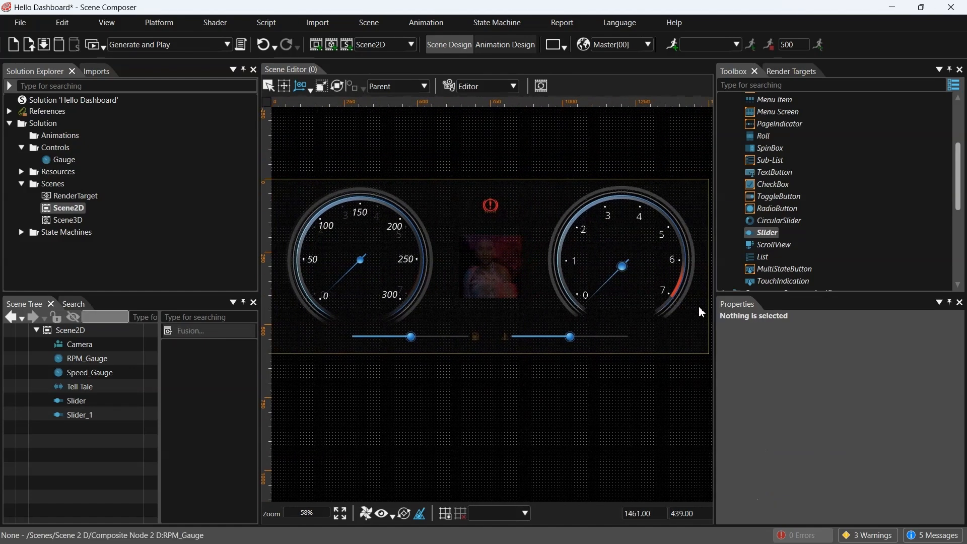
pyautogui.scroll(1, 703, 302)
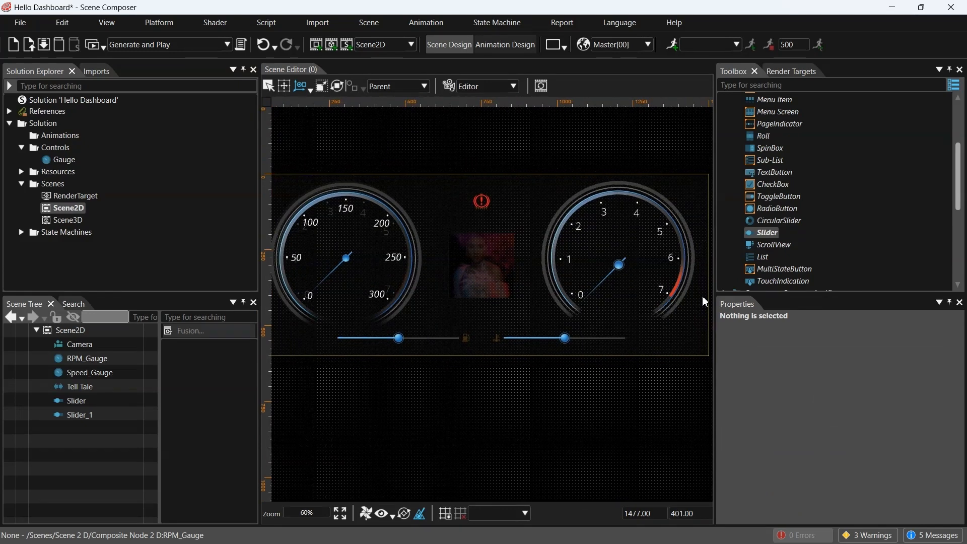
# Step: Add the petrolBmp bitmap resource to Scene2D and shift it horizontally along the scene's upper edge, away from the origin
pyautogui.click(23, 171)
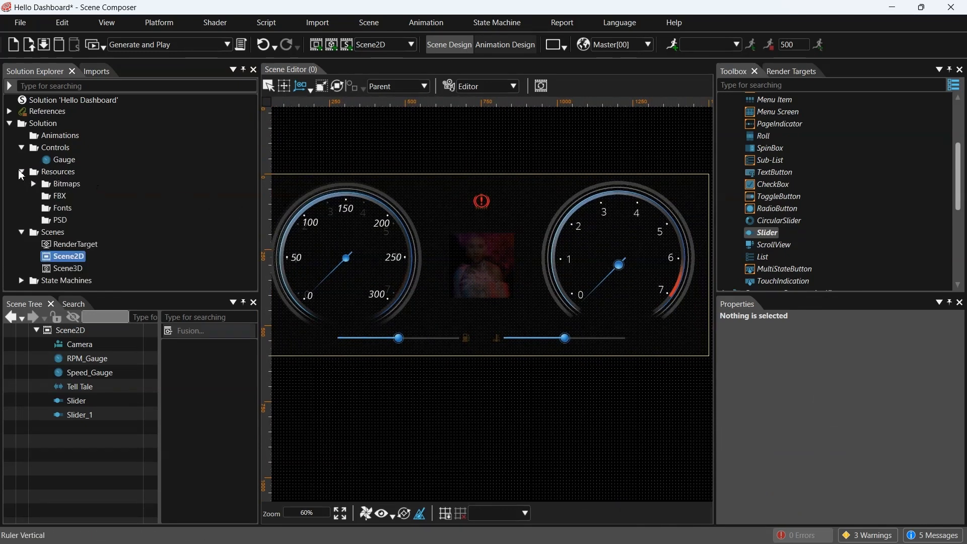
pyautogui.click(34, 184)
pyautogui.scroll(-1, 141, 190)
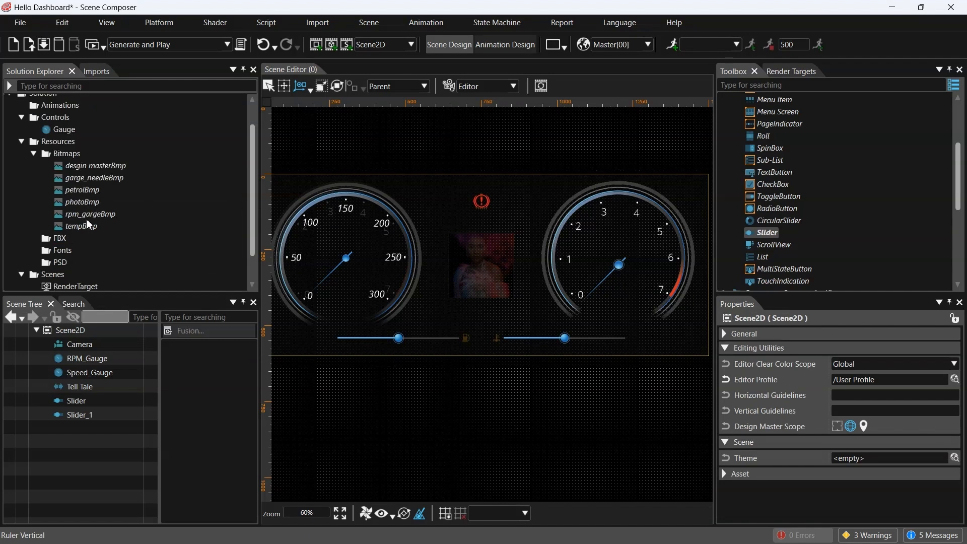
pyautogui.moveTo(91, 233)
pyautogui.click(86, 191)
pyautogui.moveTo(88, 195); pyautogui.dragTo(94, 452)
pyautogui.scroll(-1, 484, 332)
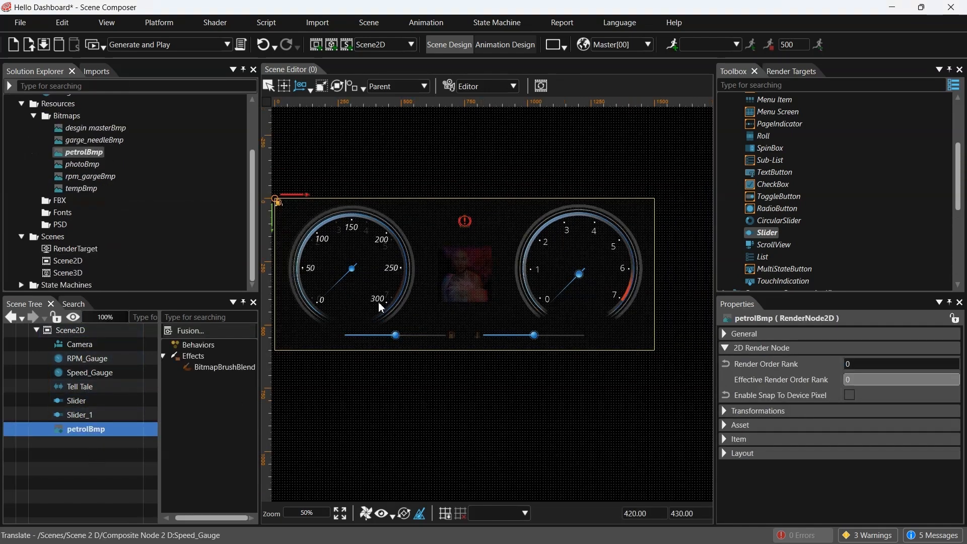
pyautogui.moveTo(317, 204); pyautogui.dragTo(442, 203)
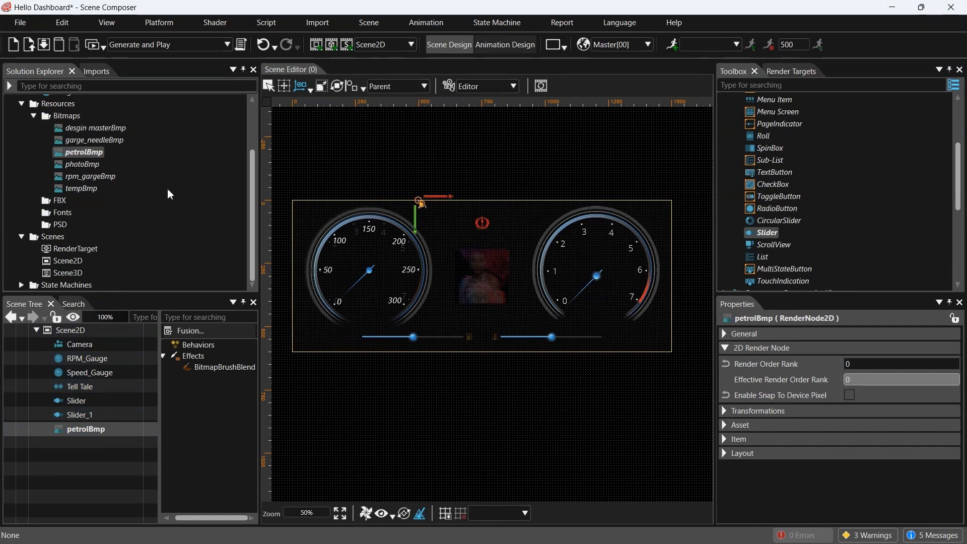
# Step: Add the tempBmp and photoBmp bitmap resources to Scene2D
pyautogui.click(83, 190)
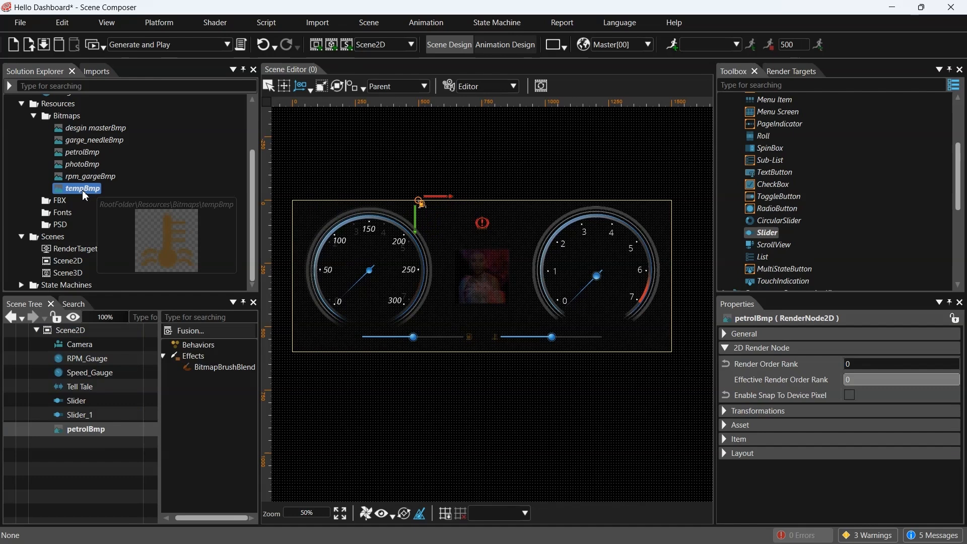
pyautogui.moveTo(83, 195); pyautogui.dragTo(75, 463)
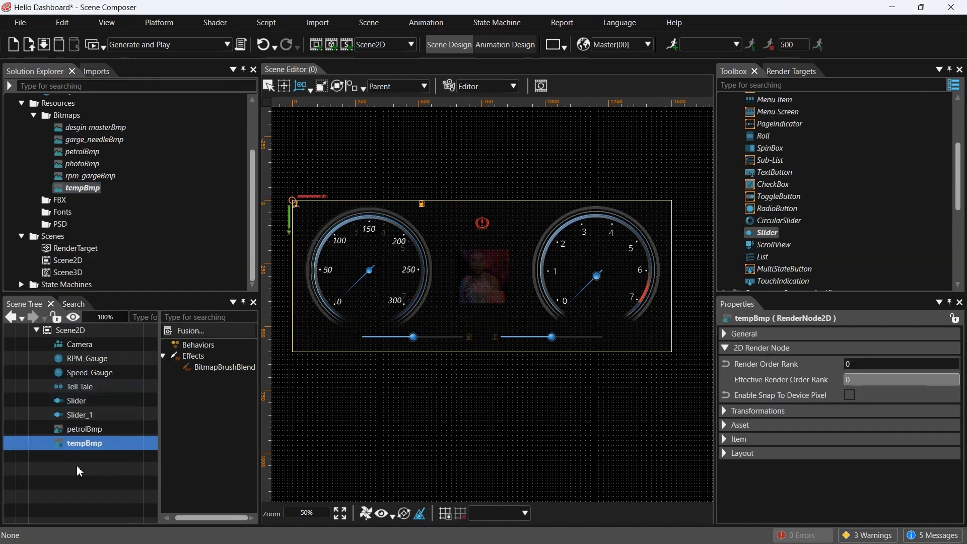
pyautogui.click(88, 166)
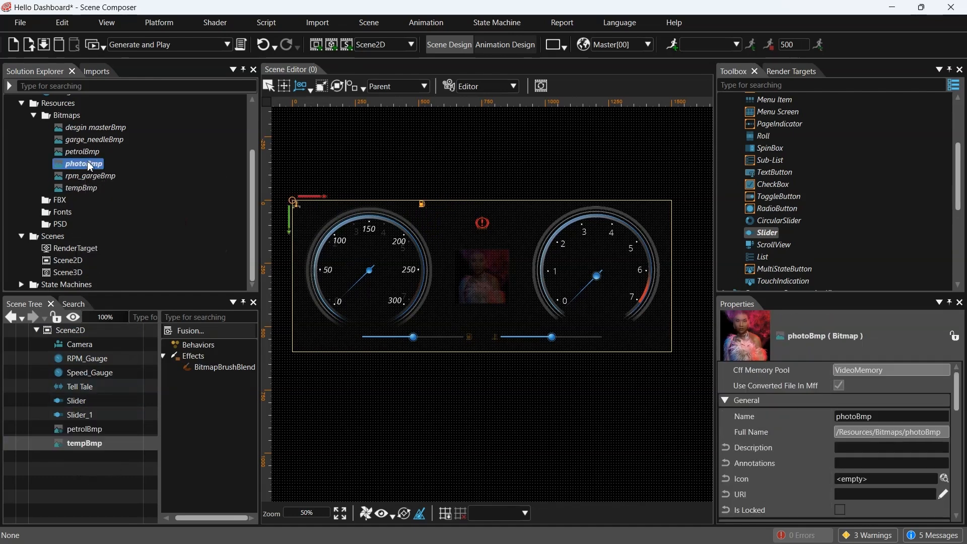
pyautogui.moveTo(89, 166); pyautogui.dragTo(81, 457)
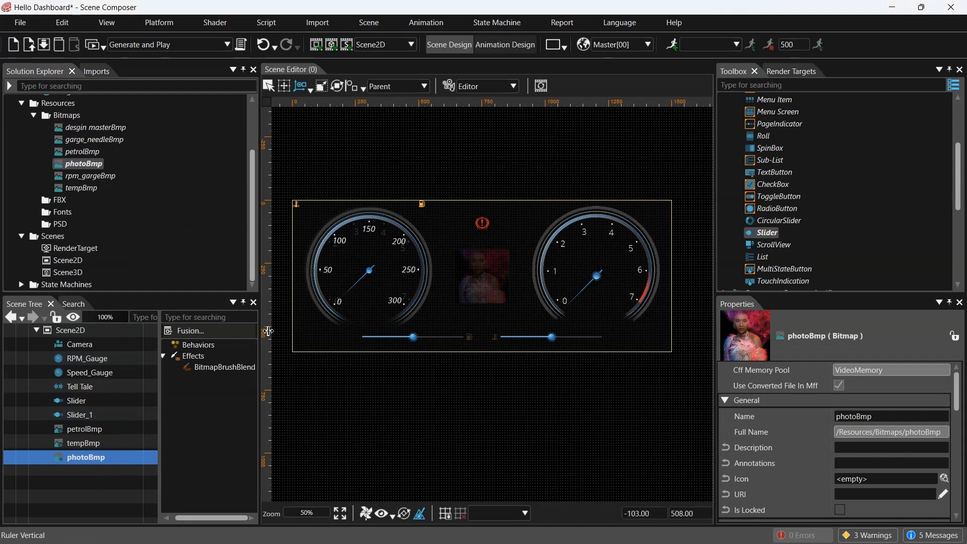
# Step: Move photoBmp between the two gauges and down over the design master's photo
pyautogui.scroll(1, 372, 201)
pyautogui.moveTo(303, 197); pyautogui.dragTo(512, 200)
pyautogui.scroll(2, 558, 255)
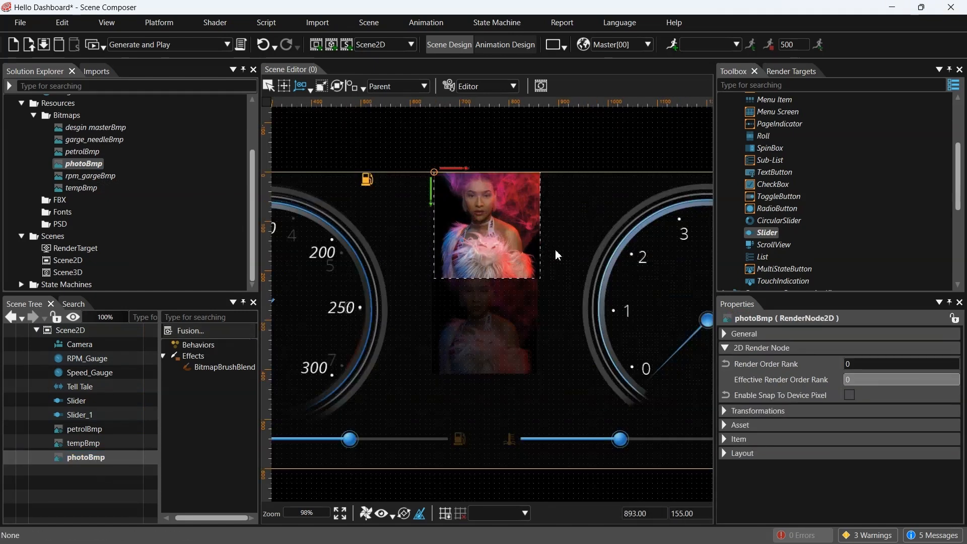
pyautogui.scroll(1, 557, 255)
pyautogui.moveTo(397, 177); pyautogui.dragTo(383, 302)
# Step: Fine-tune photoBmp's horizontal position to match the design master's photo and deselect it
pyautogui.scroll(3, 398, 292)
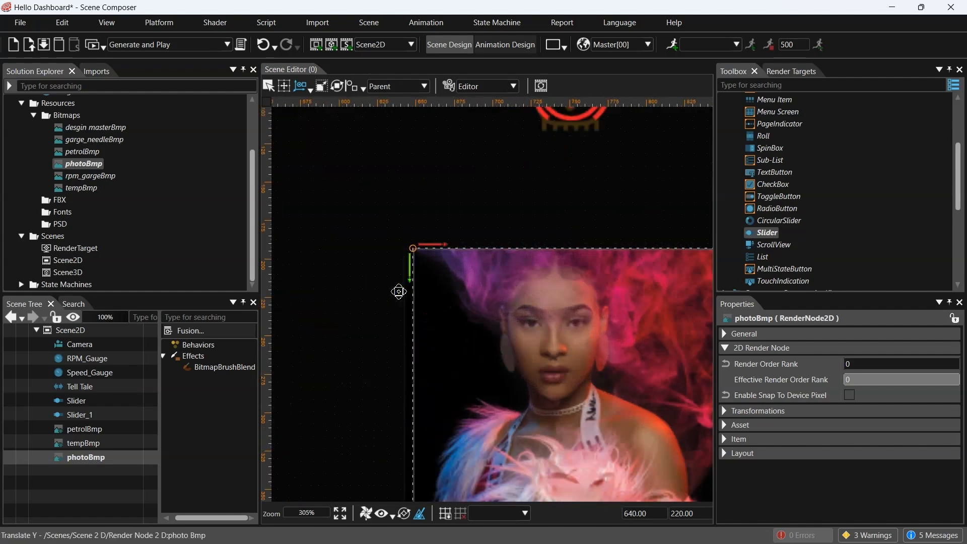
pyautogui.scroll(1, 372, 257)
pyautogui.moveTo(372, 253); pyautogui.dragTo(397, 170, button='middle')
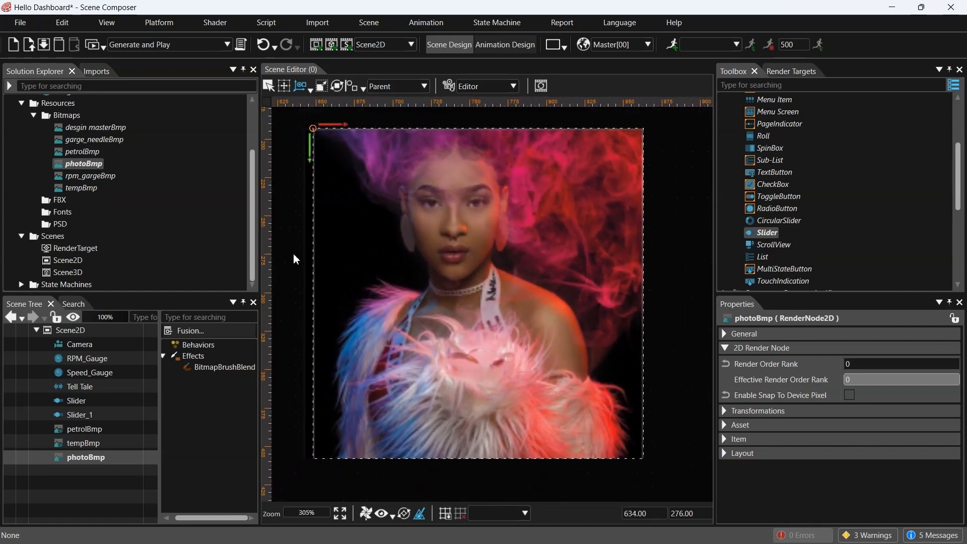
pyautogui.moveTo(340, 130); pyautogui.dragTo(333, 128)
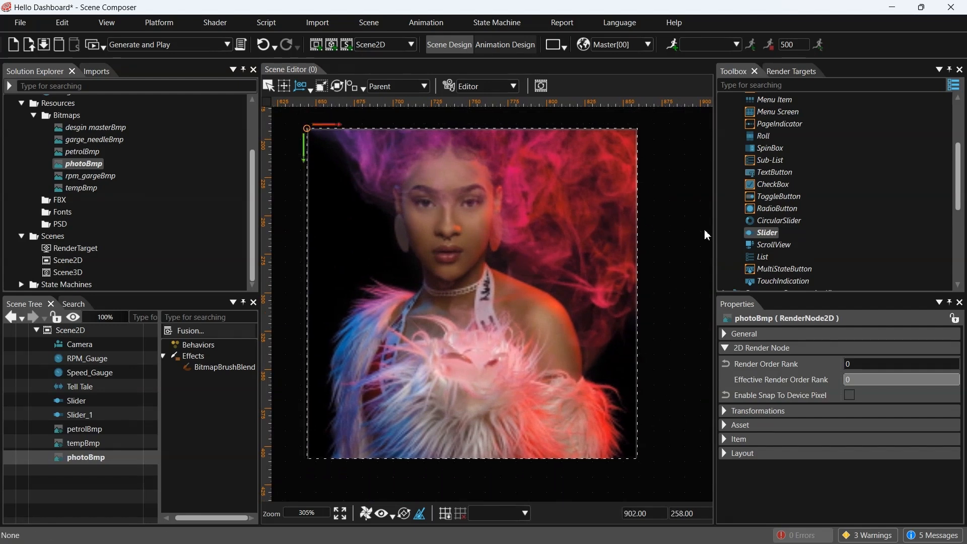
pyautogui.scroll(-1, 691, 233)
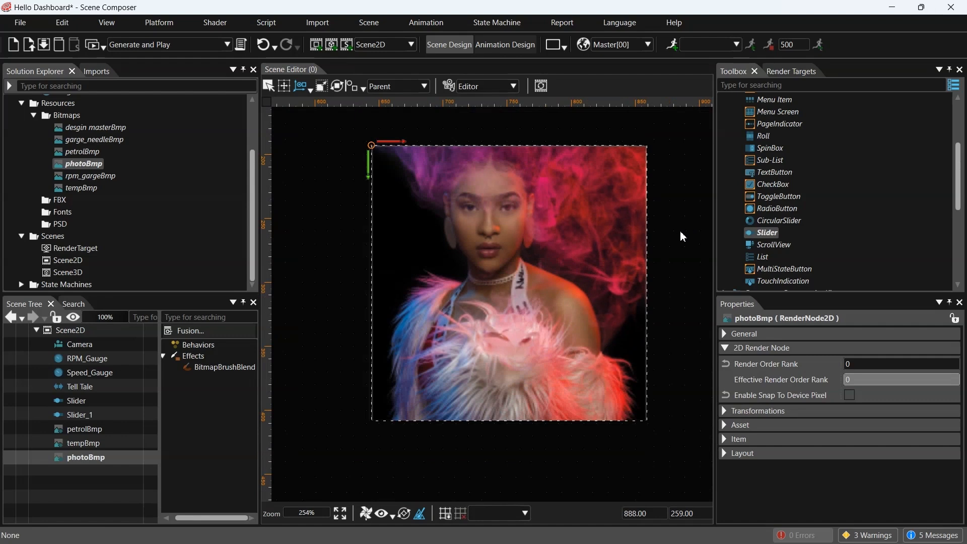
pyautogui.scroll(1, 491, 464)
pyautogui.scroll(-4, 491, 464)
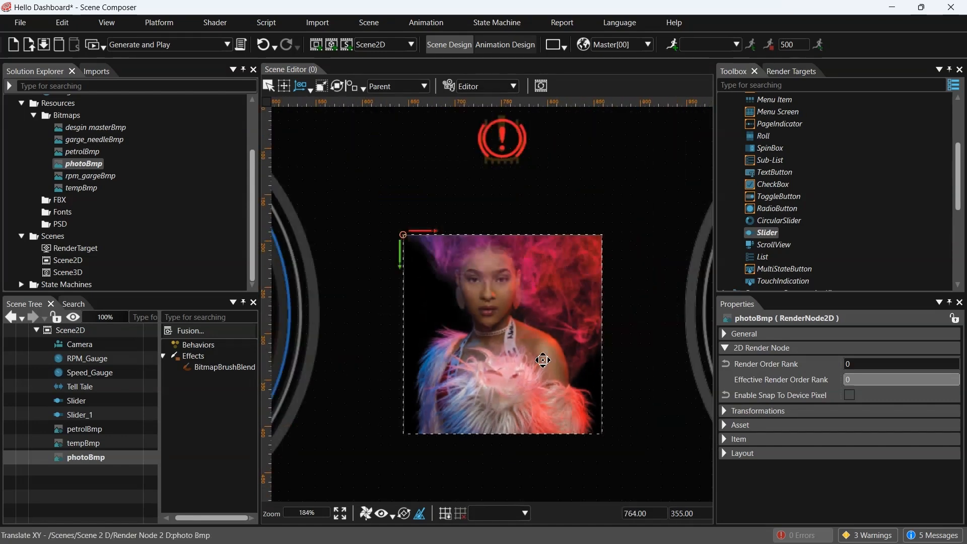
pyautogui.click(623, 234)
pyautogui.scroll(-2, 625, 239)
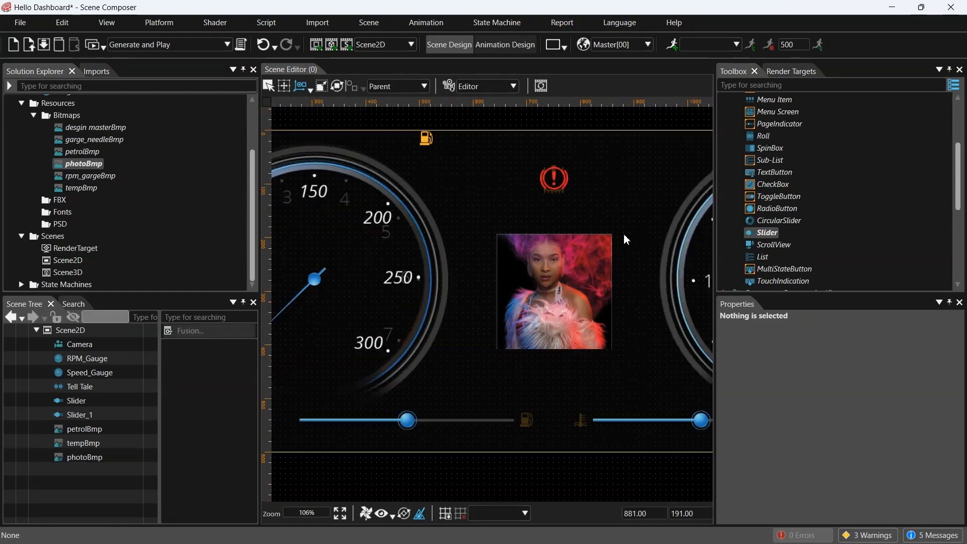
# Step: Move petrolBmp down to the end of the first slider and align it exactly over the design master's fuel icon
pyautogui.click(425, 138)
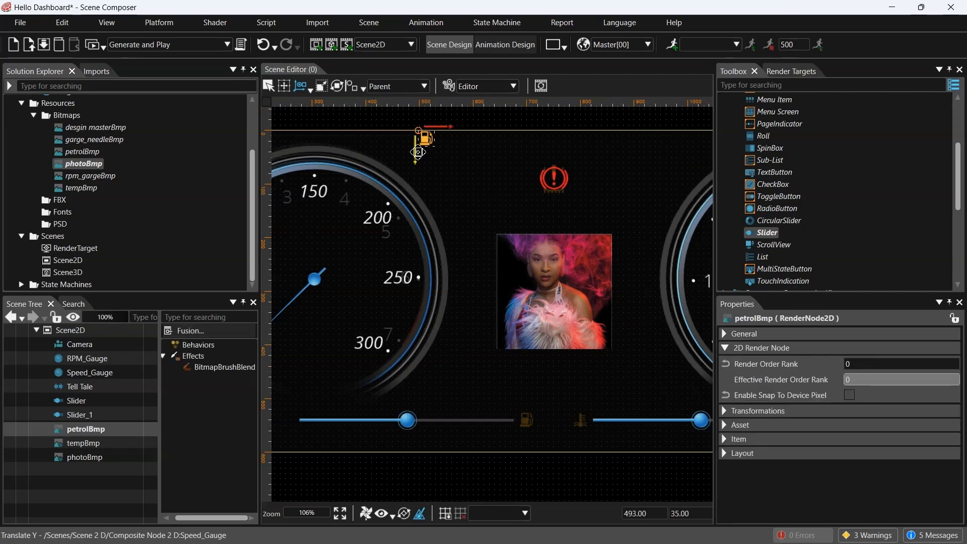
pyautogui.moveTo(422, 151); pyautogui.dragTo(549, 407)
pyautogui.scroll(10, 556, 441)
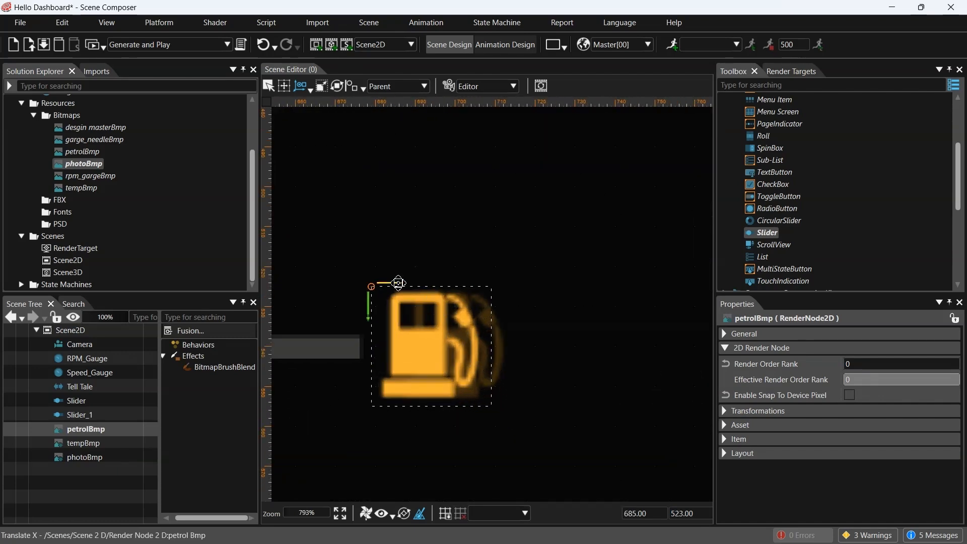
pyautogui.moveTo(396, 283); pyautogui.dragTo(416, 283)
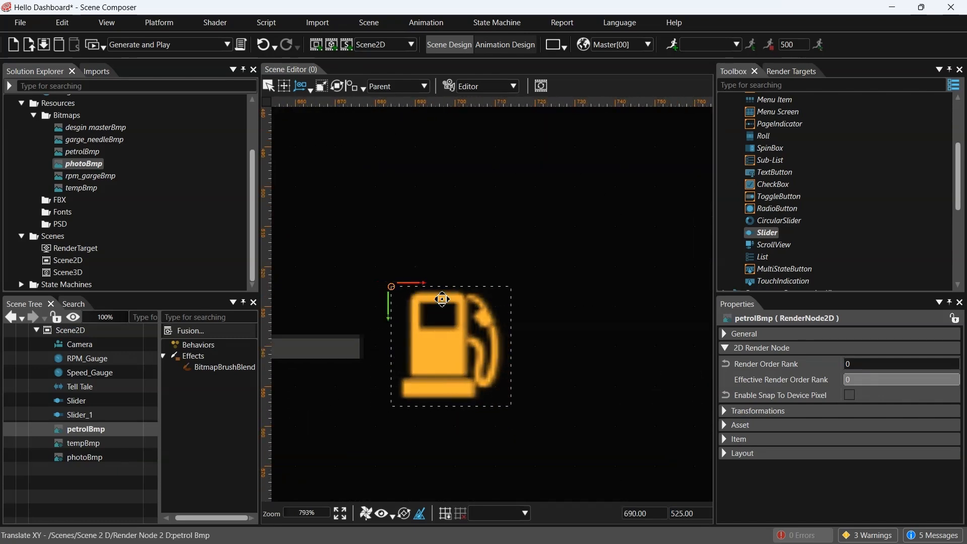
pyautogui.scroll(-12, 573, 341)
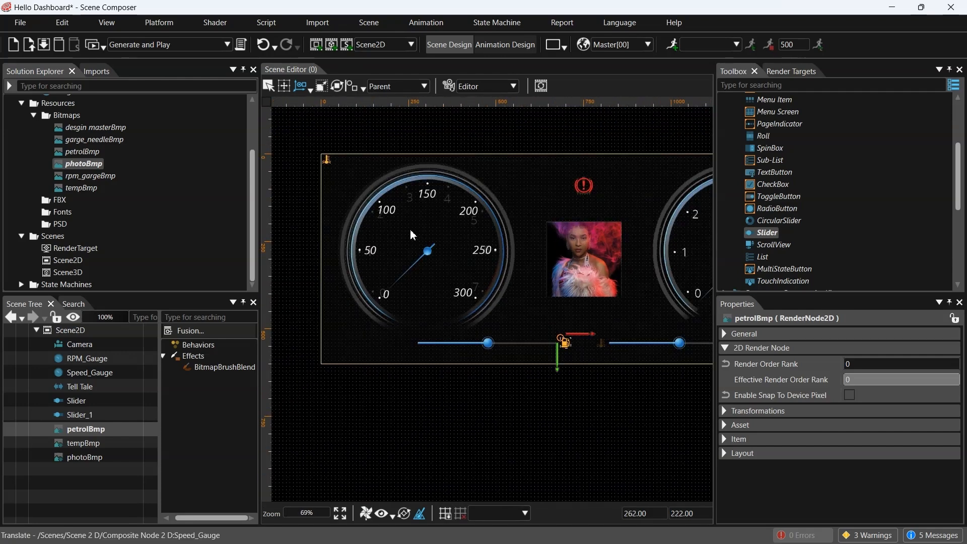
# Step: Move tempBmp from the scene's origin onto the design master's temperature icon beside Slider_1, align it exactly, and deselect it
pyautogui.click(327, 160)
pyautogui.moveTo(327, 159); pyautogui.dragTo(596, 359)
pyautogui.scroll(10, 584, 384)
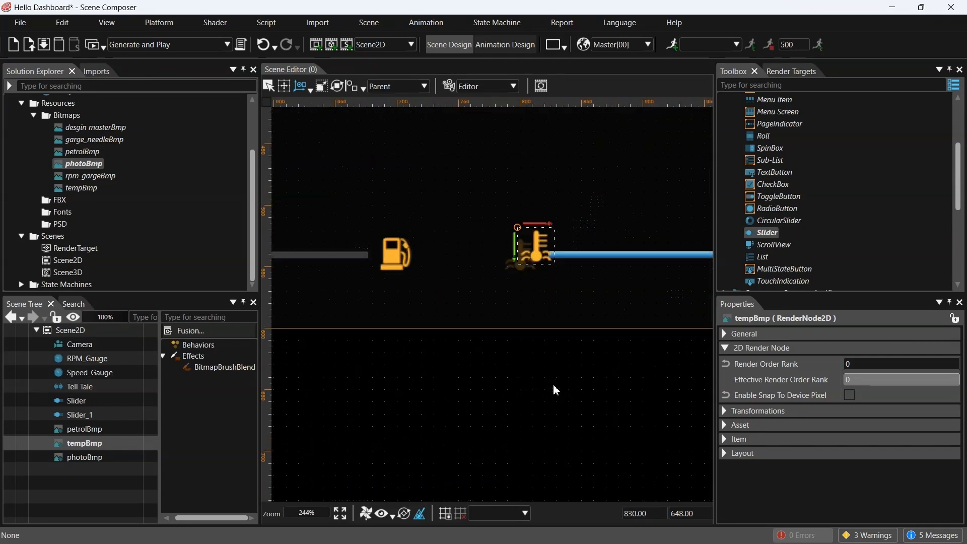
pyautogui.moveTo(491, 220); pyautogui.dragTo(490, 234)
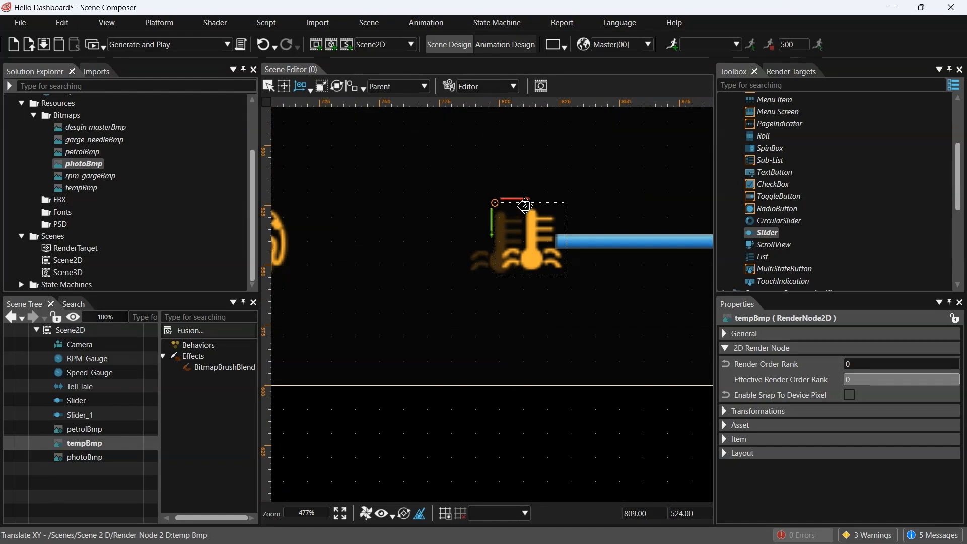
pyautogui.moveTo(525, 201); pyautogui.dragTo(498, 205)
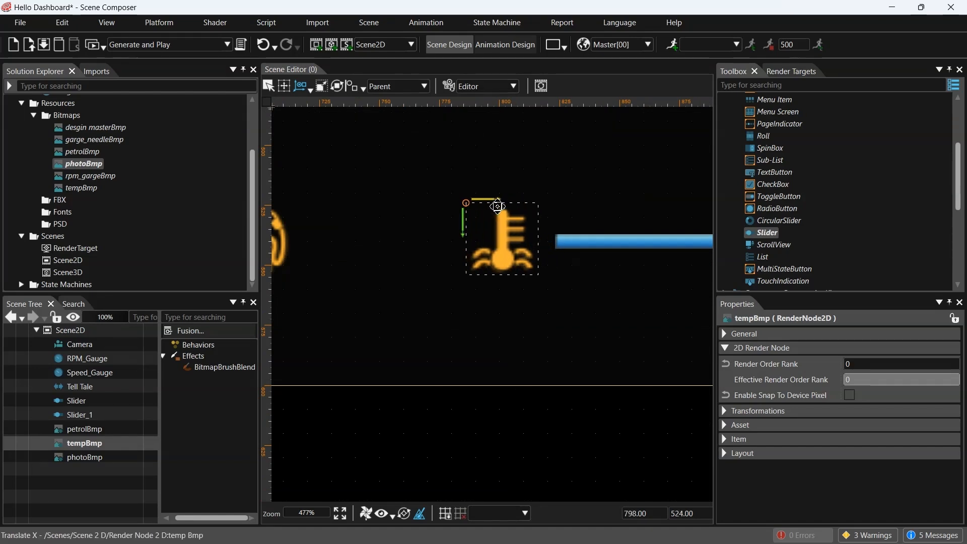
pyautogui.scroll(-10, 567, 353)
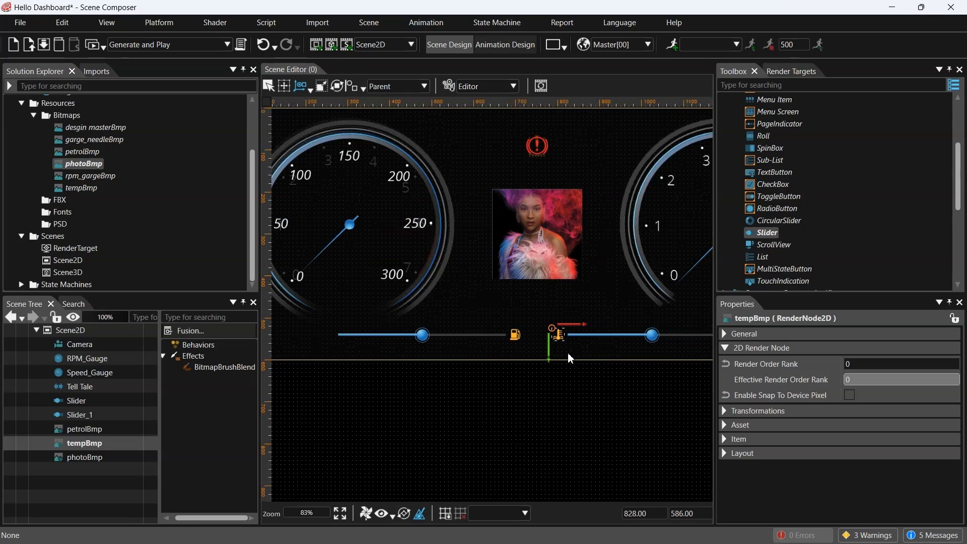
pyautogui.scroll(-2, 568, 354)
pyautogui.click(569, 431)
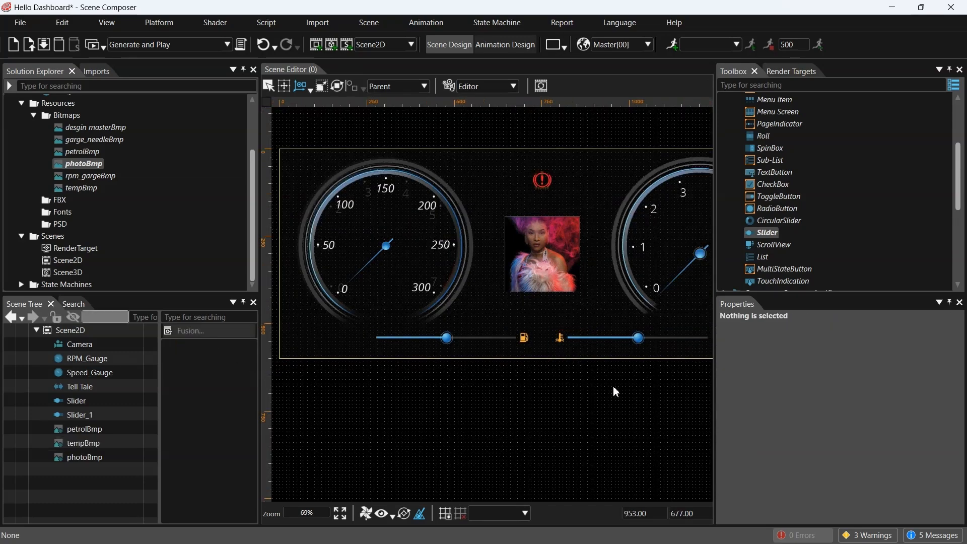
# Step: Rename the first slider in Scene2D, Slider, as petrol_bar
pyautogui.scroll(-1, 599, 384)
pyautogui.moveTo(588, 389); pyautogui.dragTo(546, 388, button='middle')
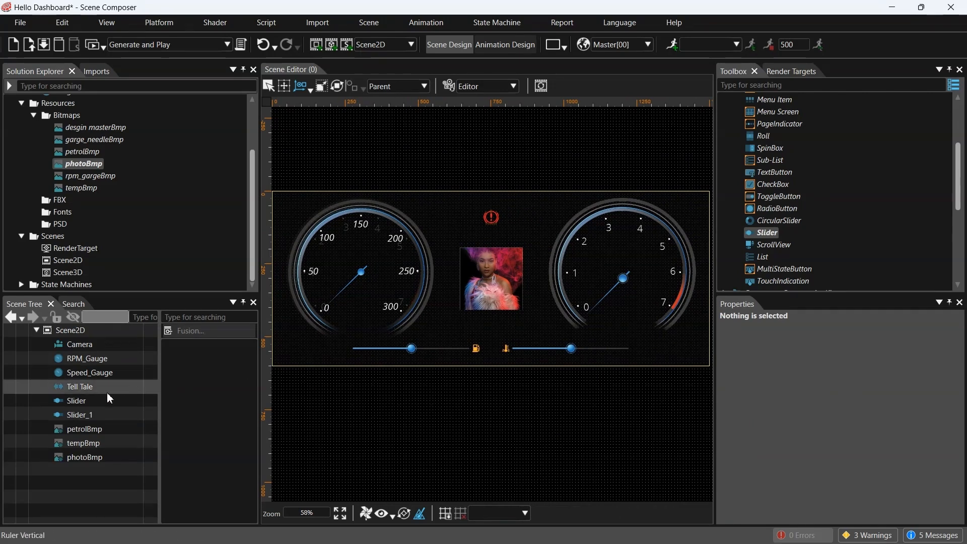
pyautogui.click(95, 402)
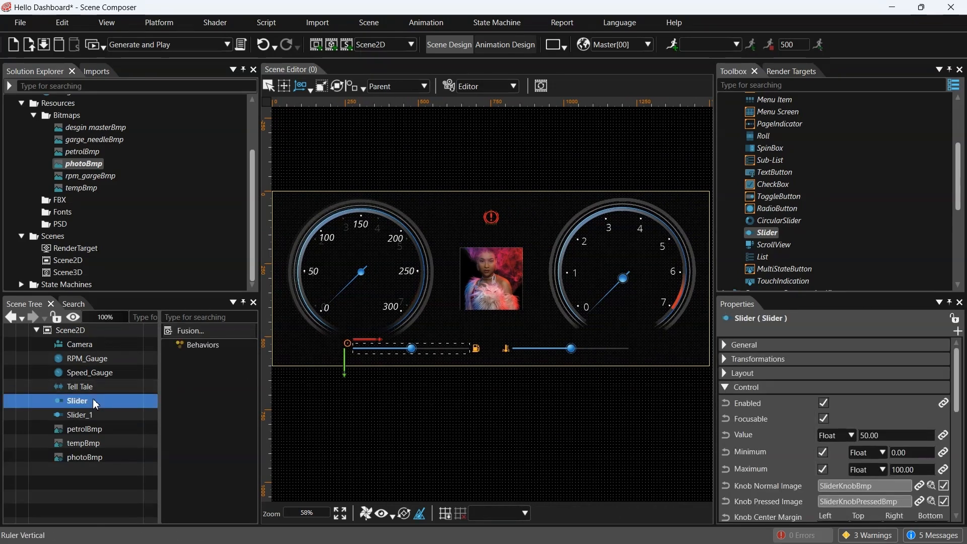
pyautogui.write('petrol_')
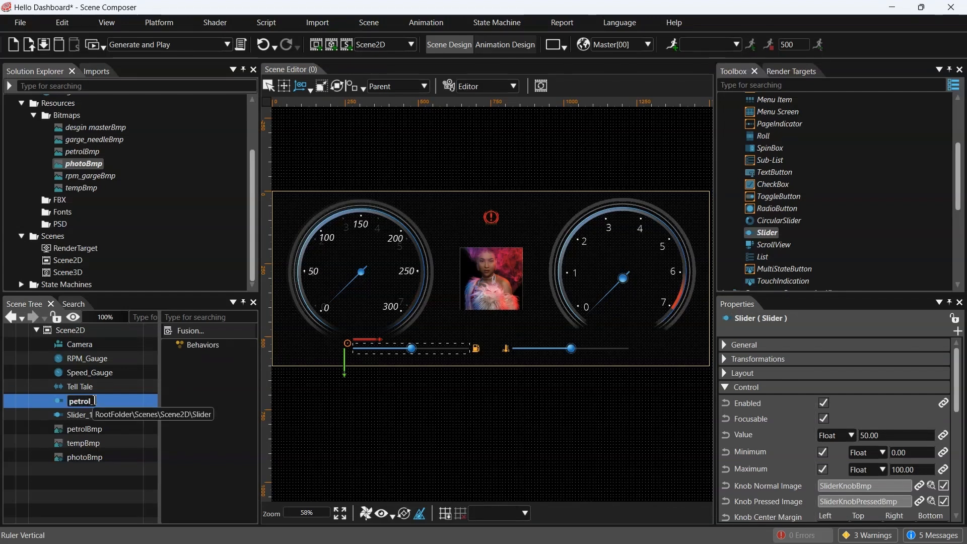
pyautogui.write('bar')
pyautogui.press('Return')
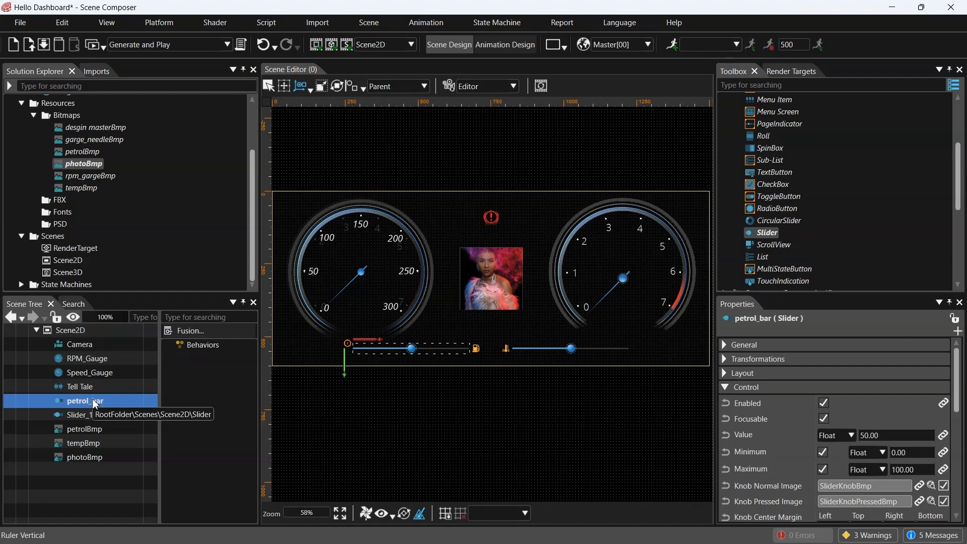
# Step: Rename the second slider, Slider_1, as temp_bar
pyautogui.click(94, 420)
pyautogui.click(94, 420)
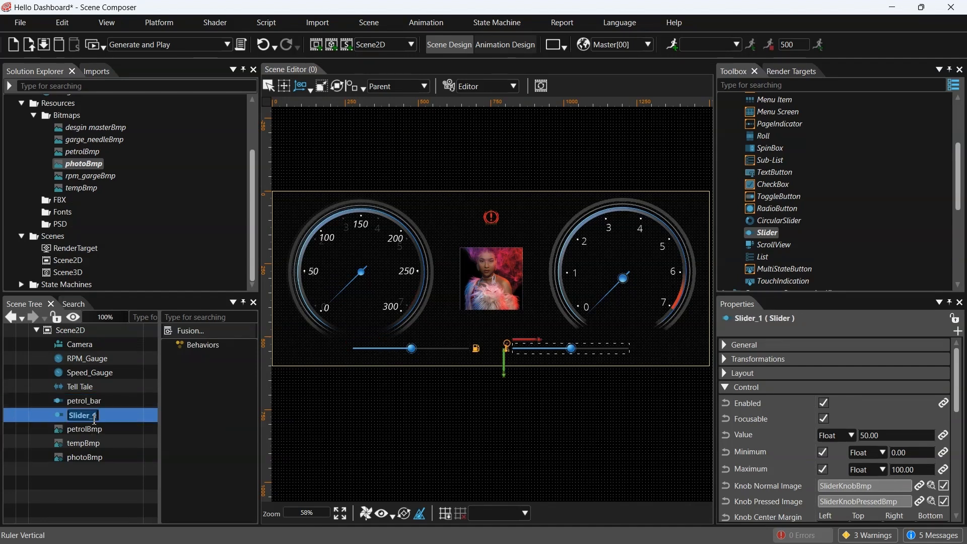
pyautogui.write('temp_bar')
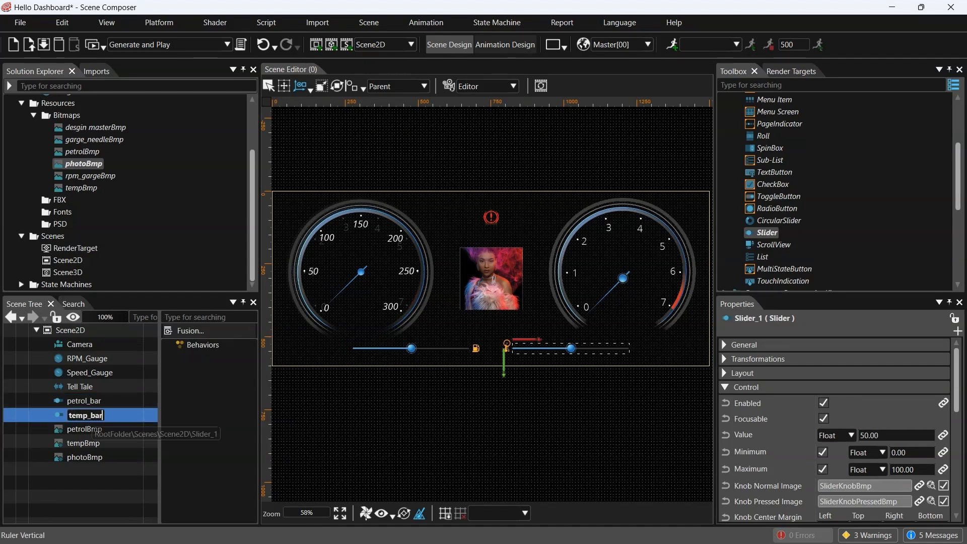
pyautogui.press('Return')
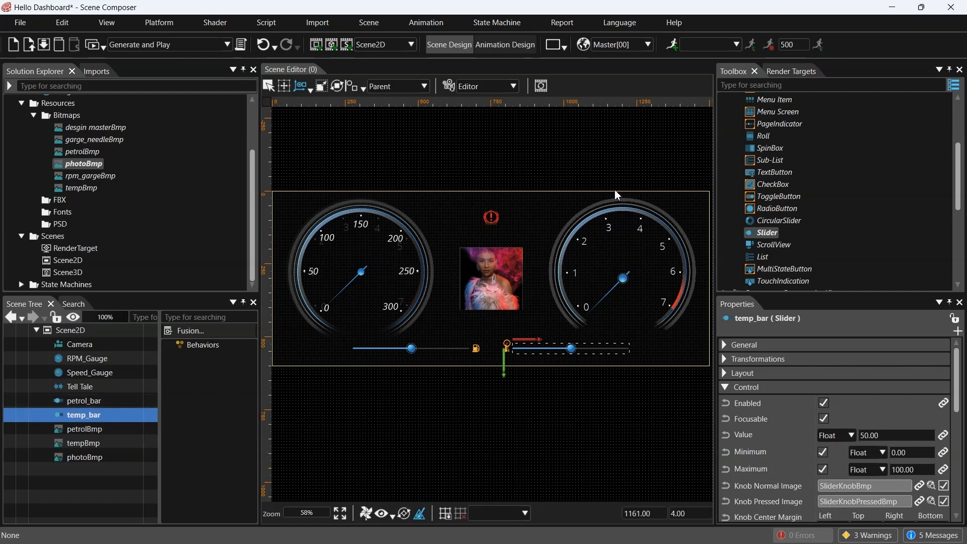
# Step: Add a Text Value control from the Common construction kit to Scene2D, after photoBmp
pyautogui.scroll(5, 735, 131)
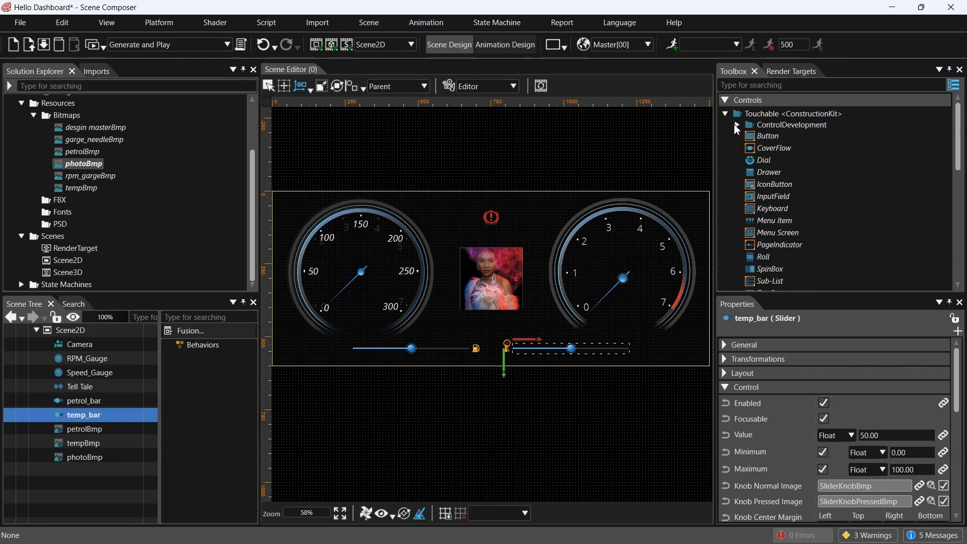
pyautogui.click(728, 115)
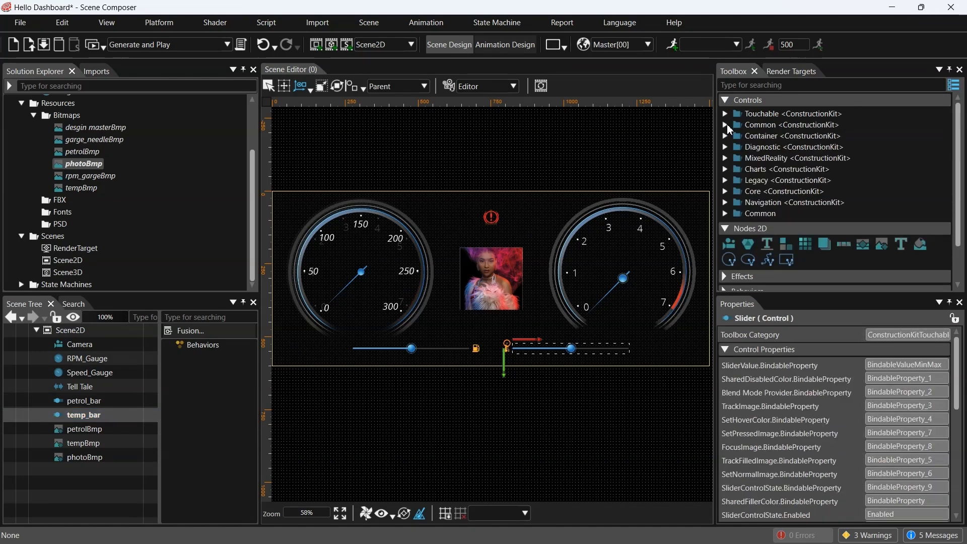
pyautogui.click(725, 126)
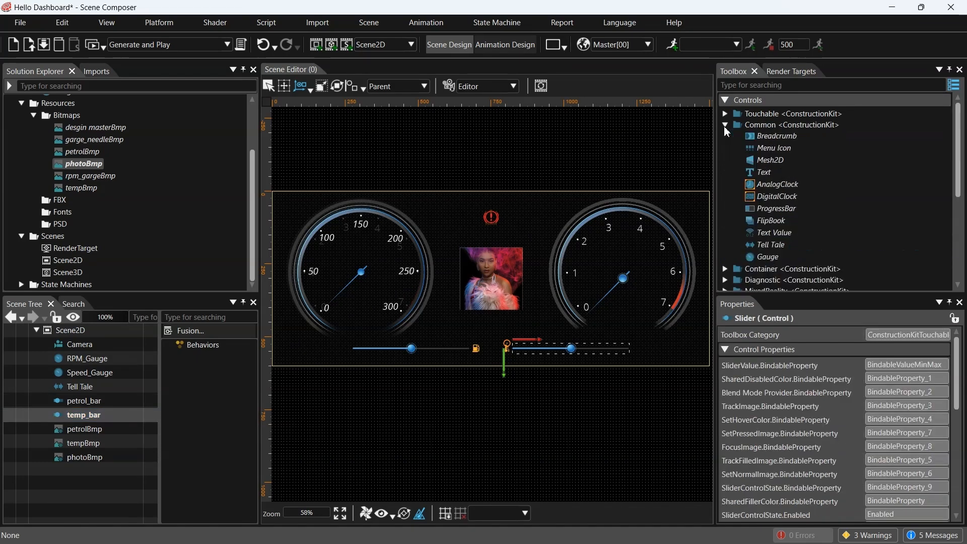
pyautogui.click(768, 175)
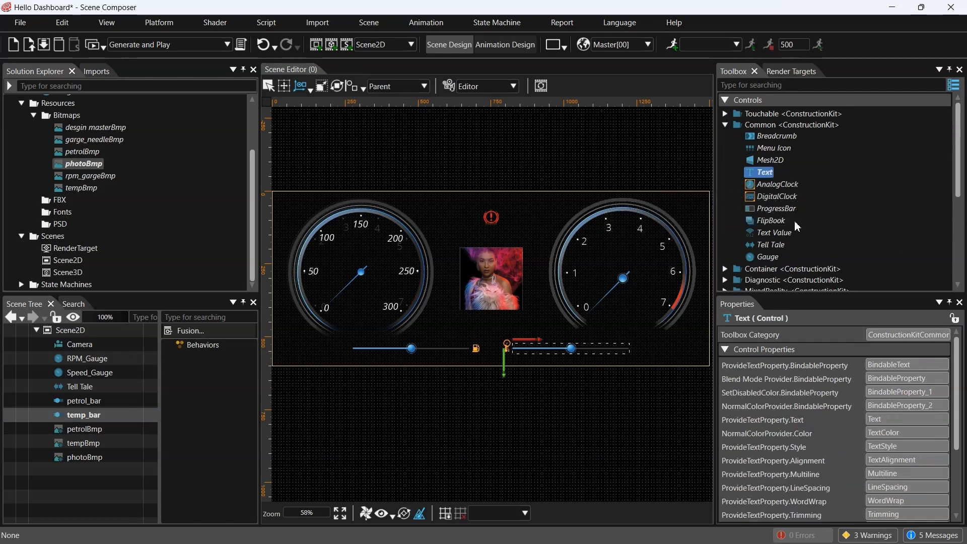
pyautogui.click(773, 234)
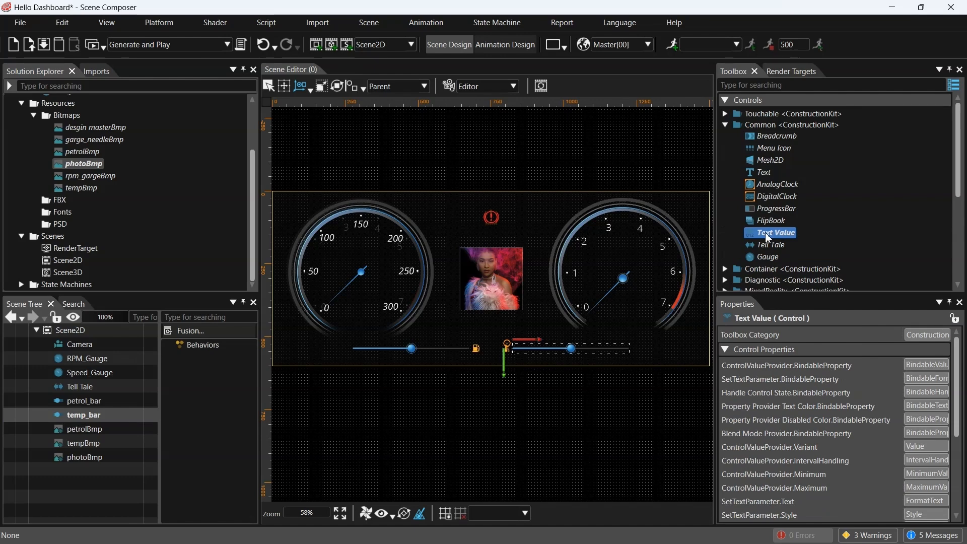
pyautogui.moveTo(767, 237); pyautogui.dragTo(72, 493)
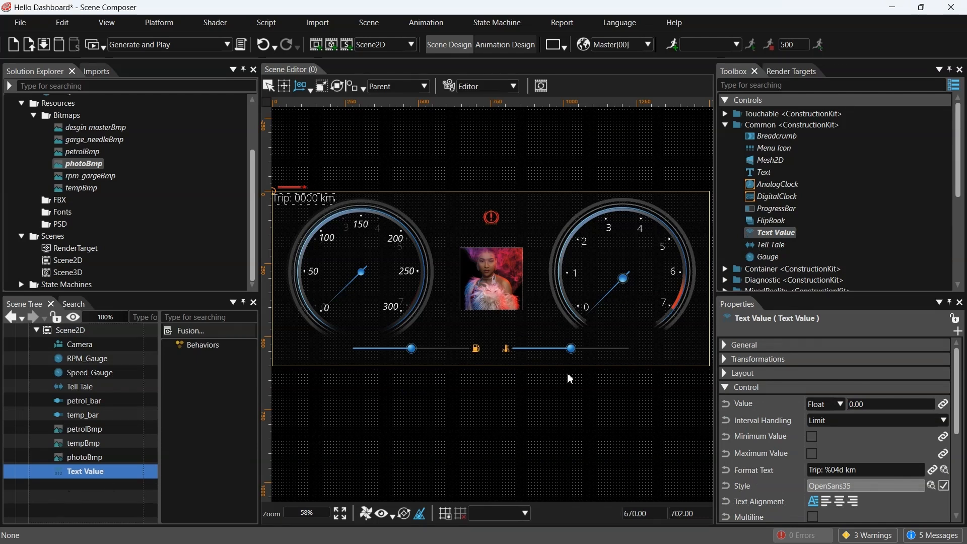
# Step: Rename the new Text Value control as speed_text
pyautogui.click(692, 303)
pyautogui.click(83, 473)
pyautogui.click(85, 474)
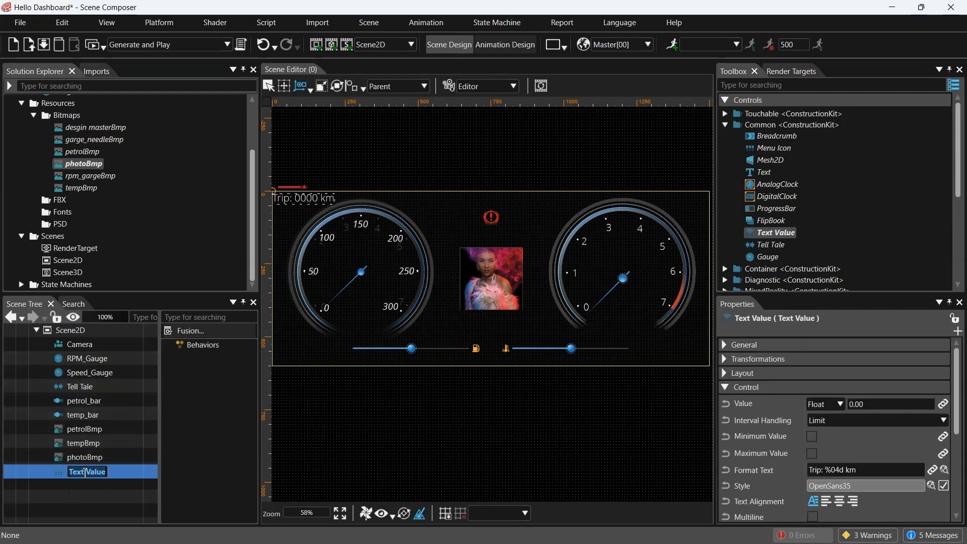
pyautogui.write('speed_text')
pyautogui.press('Return')
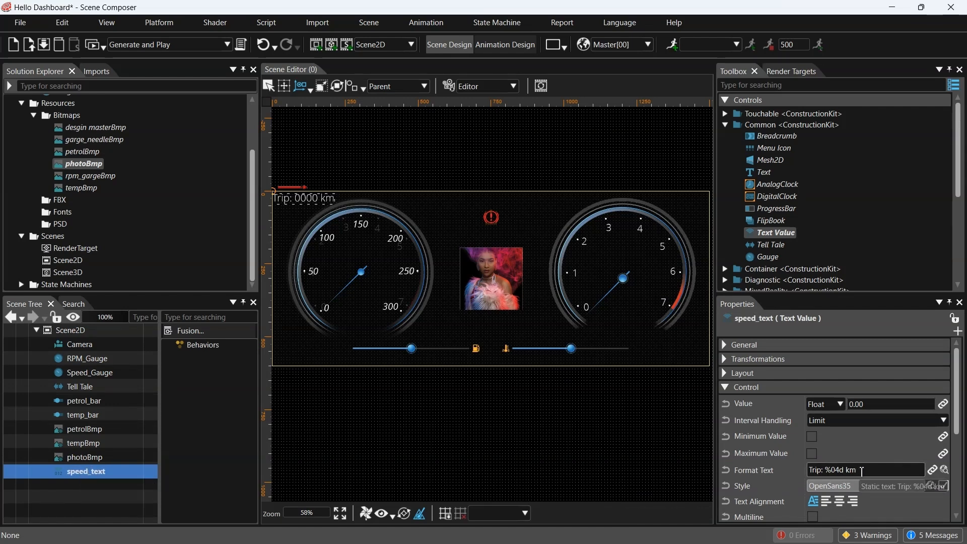
# Step: Replace the format text of speed_text with 00
pyautogui.click(861, 469)
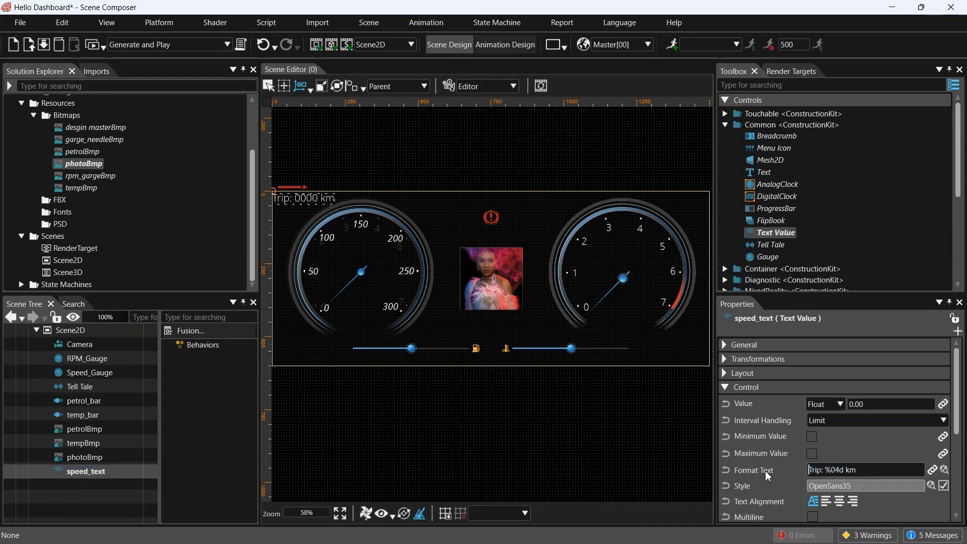
pyautogui.moveTo(860, 470); pyautogui.dragTo(773, 473)
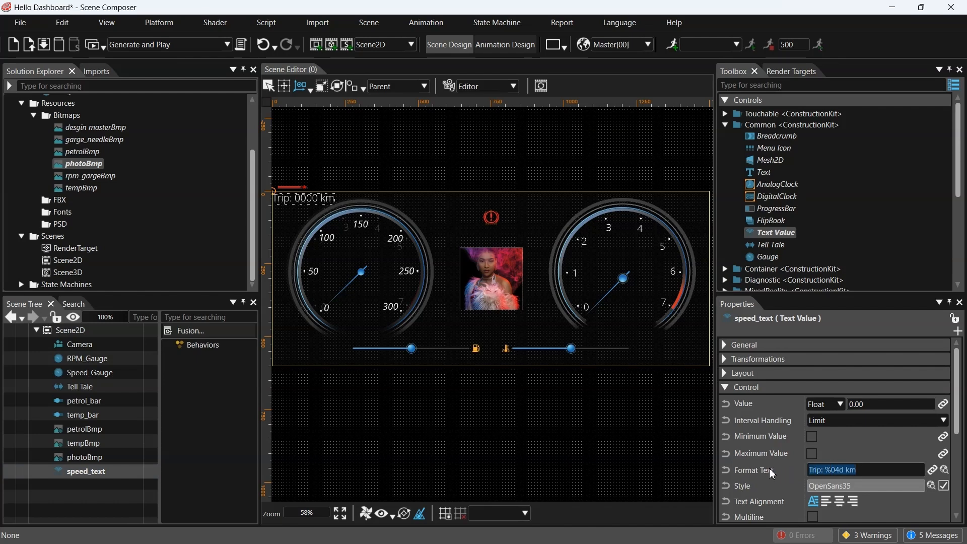
pyautogui.write('00')
pyautogui.press('Return')
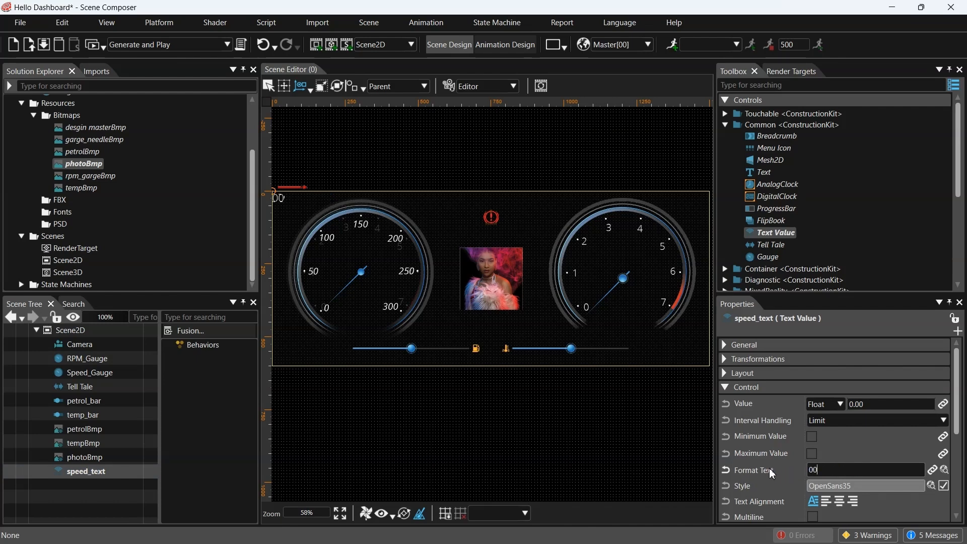
# Step: Move speed_text from the scene's origin to just below the centre of the speed gauge, above the petrol slider
pyautogui.moveTo(304, 197); pyautogui.dragTo(369, 340)
pyautogui.scroll(3, 348, 343)
pyautogui.moveTo(393, 310); pyautogui.dragTo(391, 310)
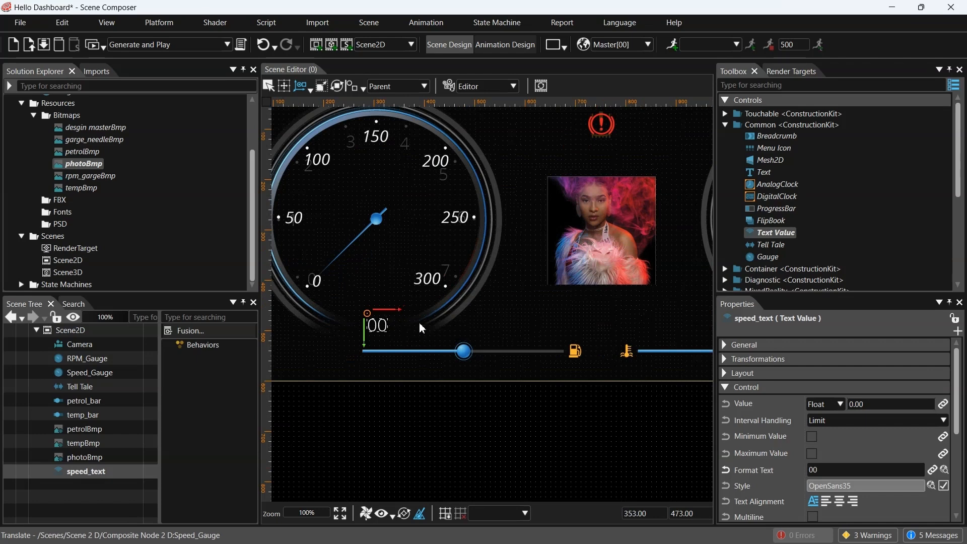
# Step: Set the format text of speed_text to %02d so it shows a two-digit value
pyautogui.doubleClick(848, 471)
pyautogui.write('%d')
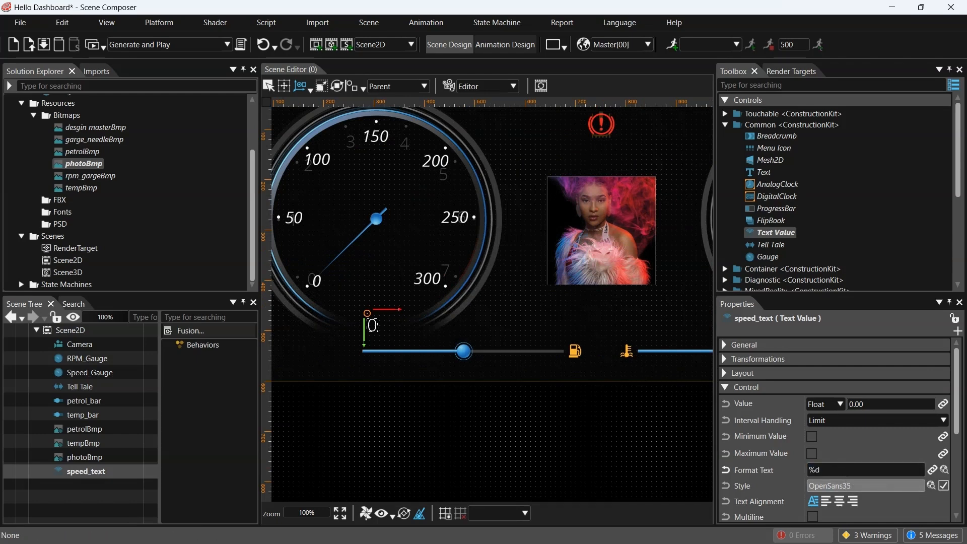
pyautogui.press('Left')
pyautogui.write('0')
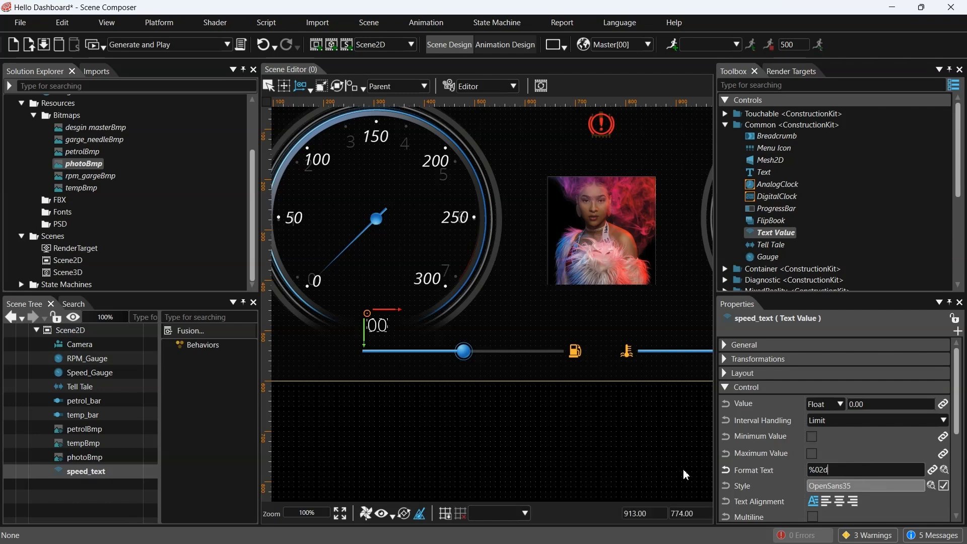
# Step: Clone speed_text as a single copy named RPM_text
pyautogui.click(86, 474)
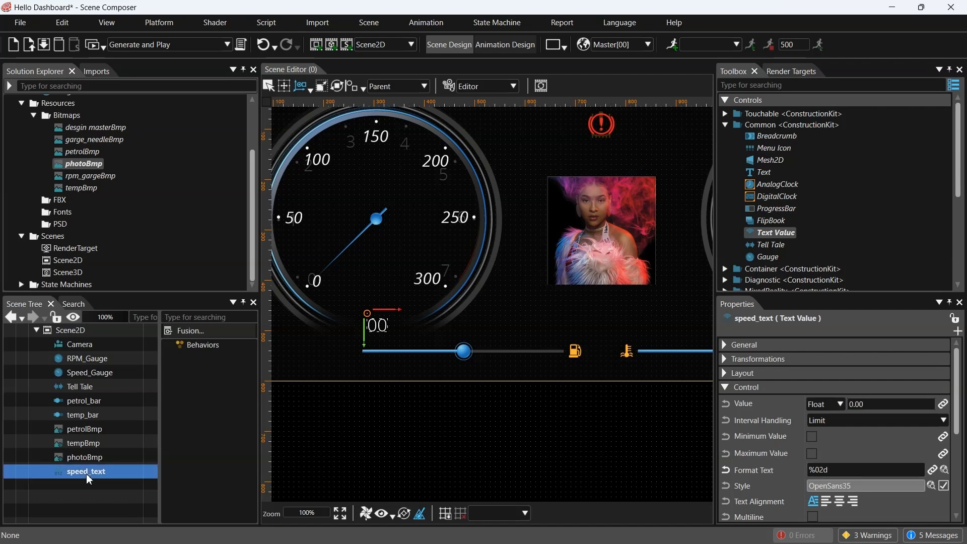
pyautogui.rightClick(89, 479)
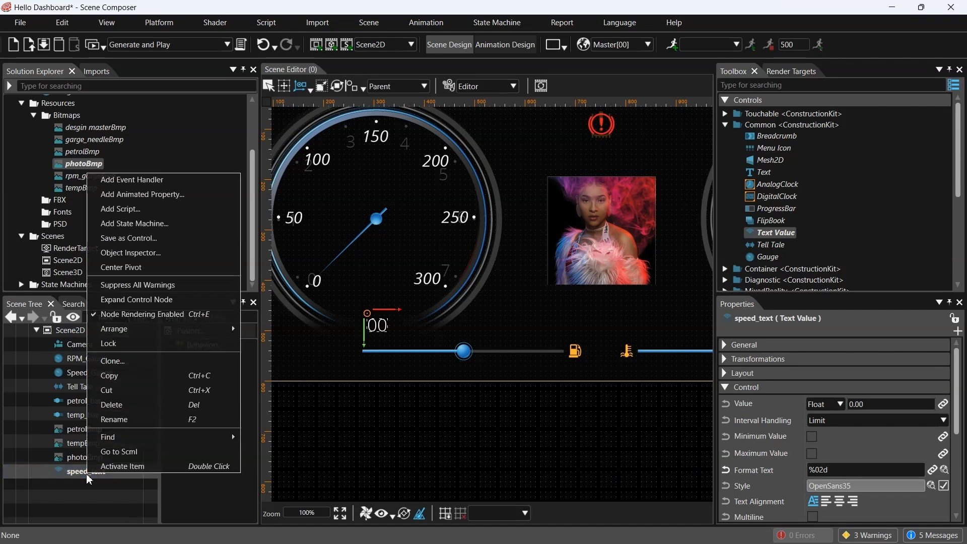
pyautogui.click(155, 361)
pyautogui.press('End')
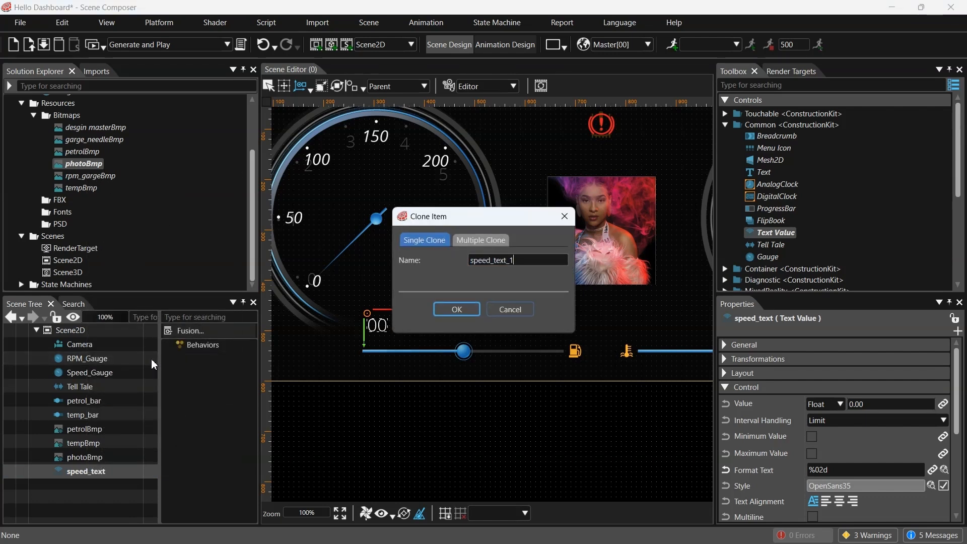
pyautogui.press('BackSpace')
pyautogui.press('BackSpace')
pyautogui.press('BackSpace')
pyautogui.press('BackSpace')
pyautogui.press('BackSpace')
pyautogui.press('BackSpace')
pyautogui.press('BackSpace')
pyautogui.write('RPM_text')
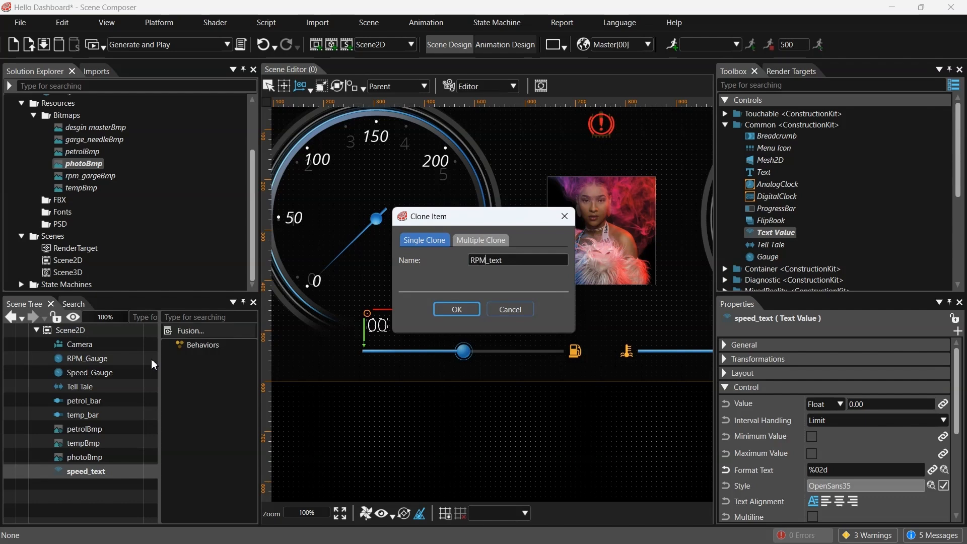
pyautogui.press('Return')
# Step: Move RPM_text across to just below the centre of the RPM gauge, level with speed_text, and deselect it
pyautogui.scroll(-3, 578, 319)
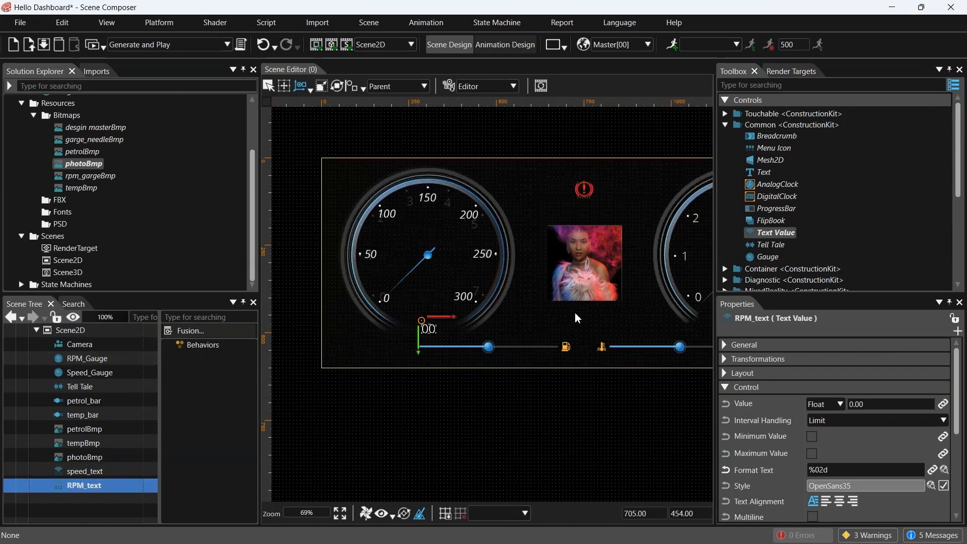
pyautogui.moveTo(577, 319); pyautogui.dragTo(469, 319, button='middle')
pyautogui.moveTo(345, 322); pyautogui.dragTo(650, 330)
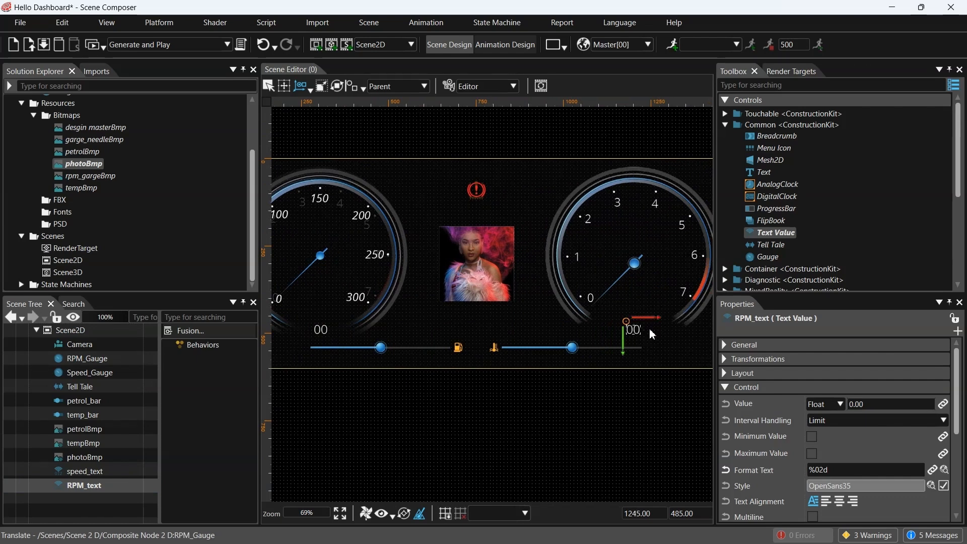
pyautogui.click(536, 441)
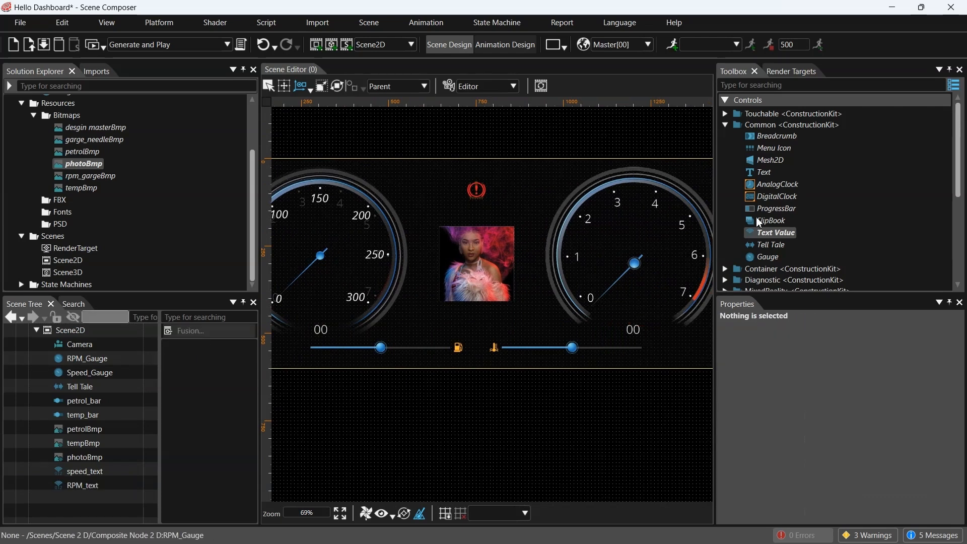
# Step: Attach a Forward Value behavior from the Value Processing behaviors to both RPM_Gauge and Speed_Gauge
pyautogui.click(726, 124)
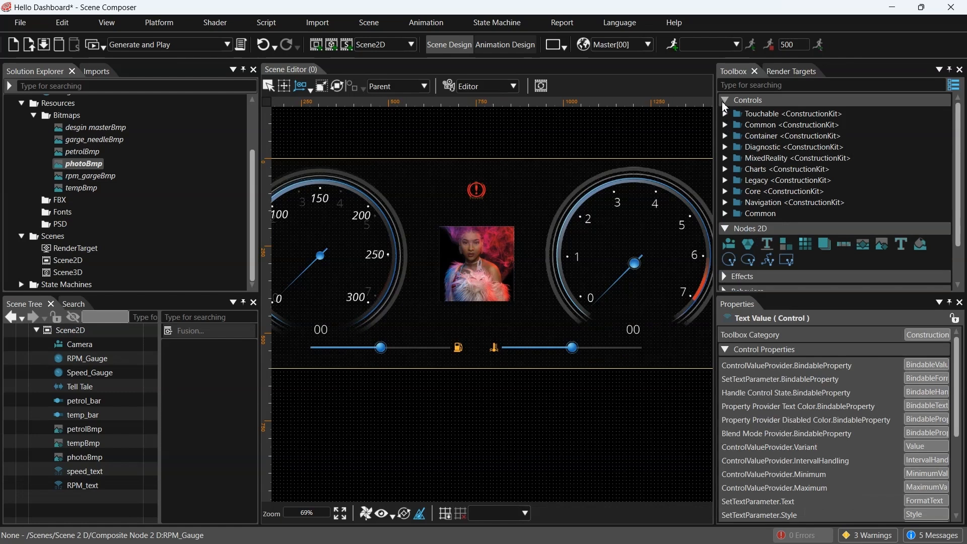
pyautogui.click(725, 101)
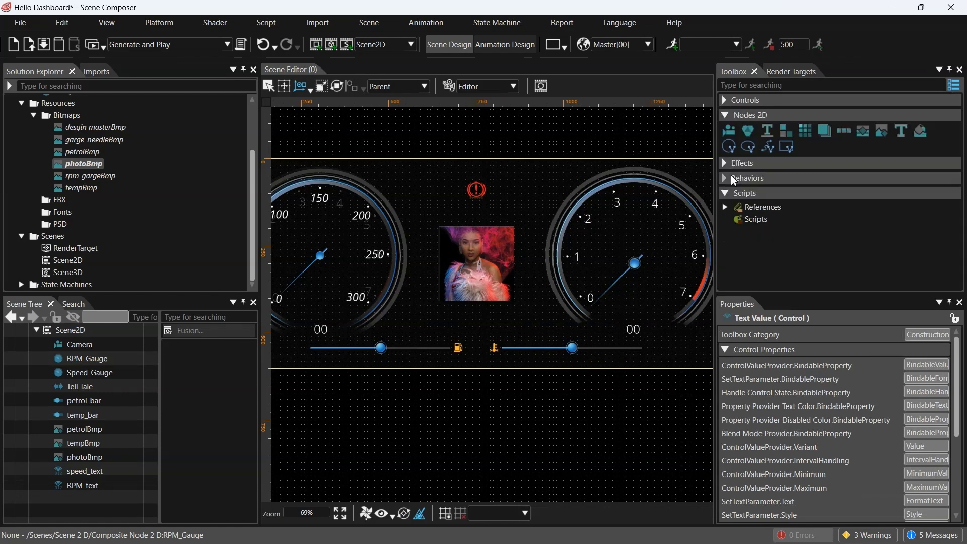
pyautogui.click(726, 178)
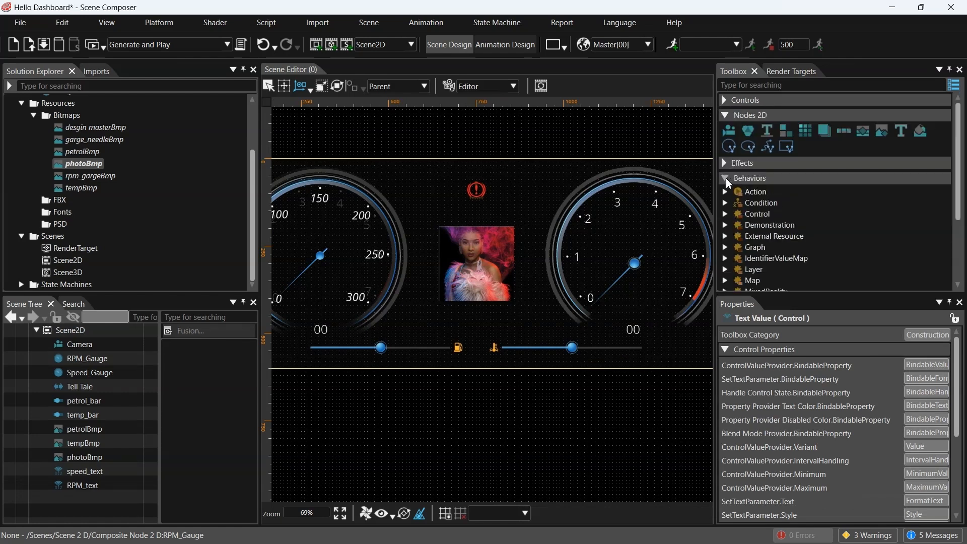
pyautogui.scroll(-1, 786, 222)
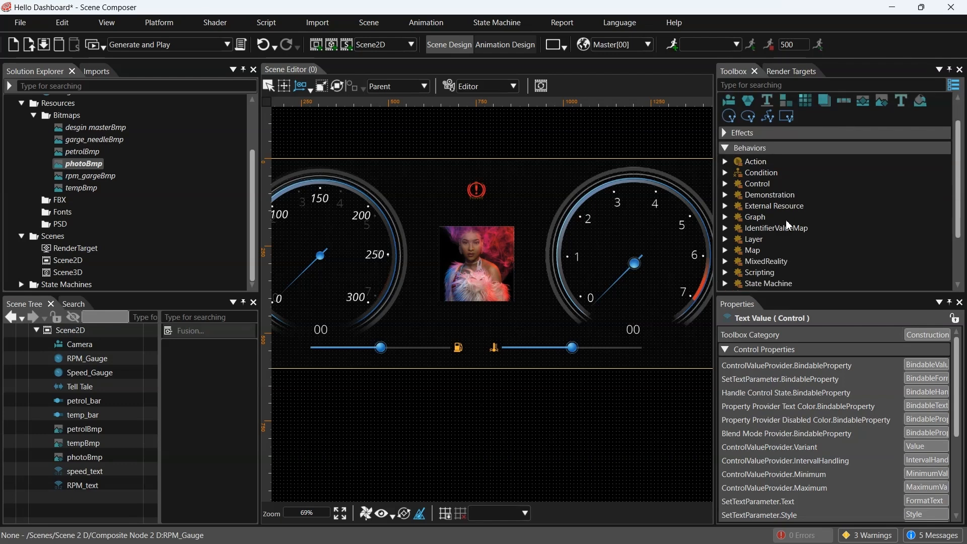
pyautogui.scroll(-1, 786, 220)
pyautogui.scroll(-1, 785, 222)
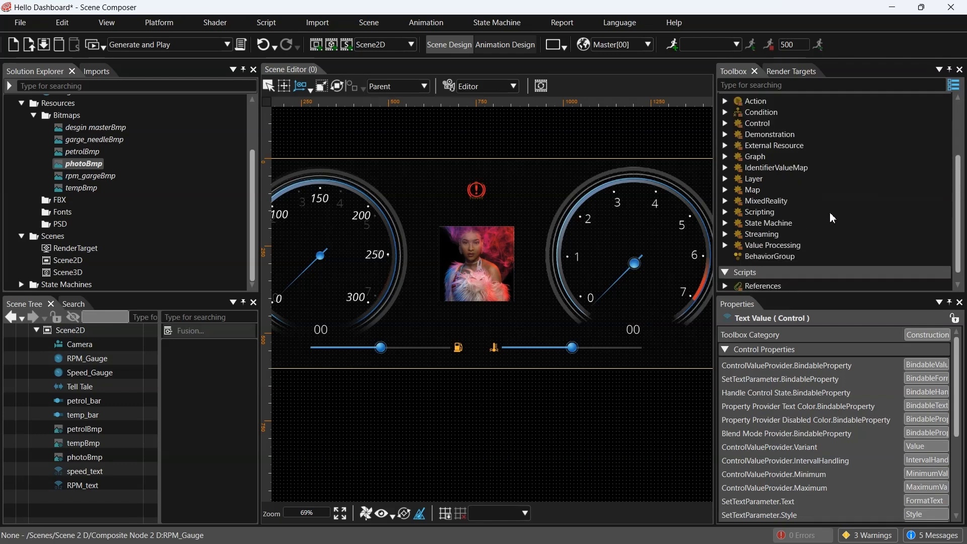
pyautogui.click(725, 245)
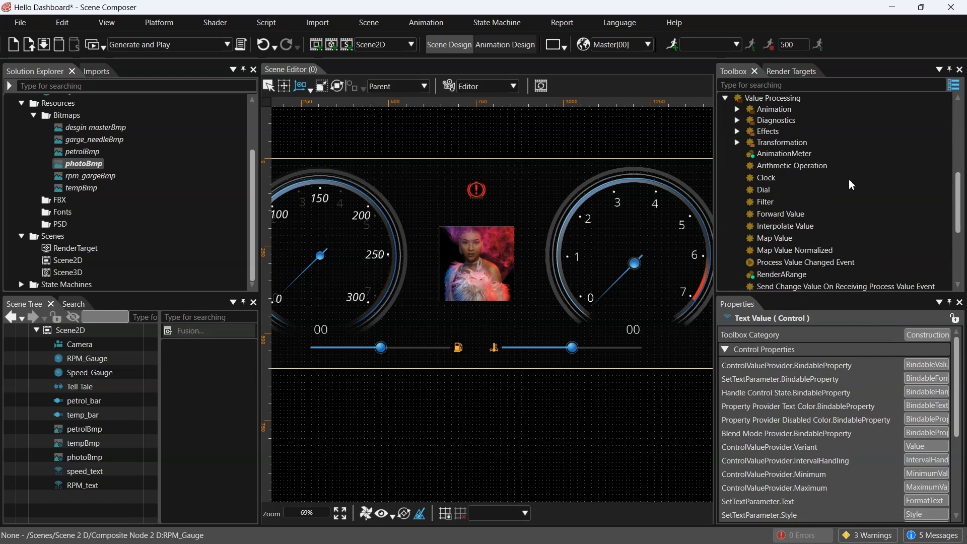
pyautogui.scroll(-1, 850, 184)
pyautogui.scroll(-4, 850, 185)
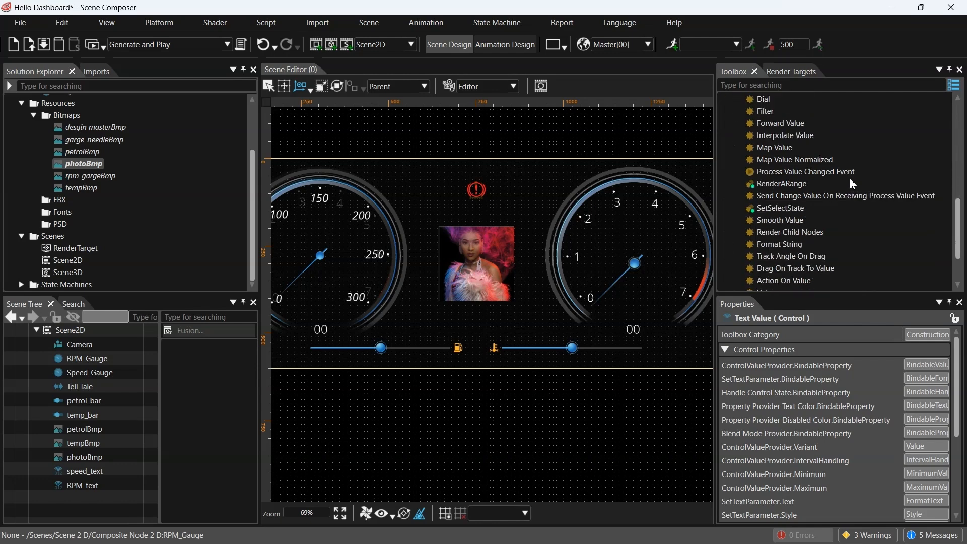
pyautogui.scroll(5, 850, 185)
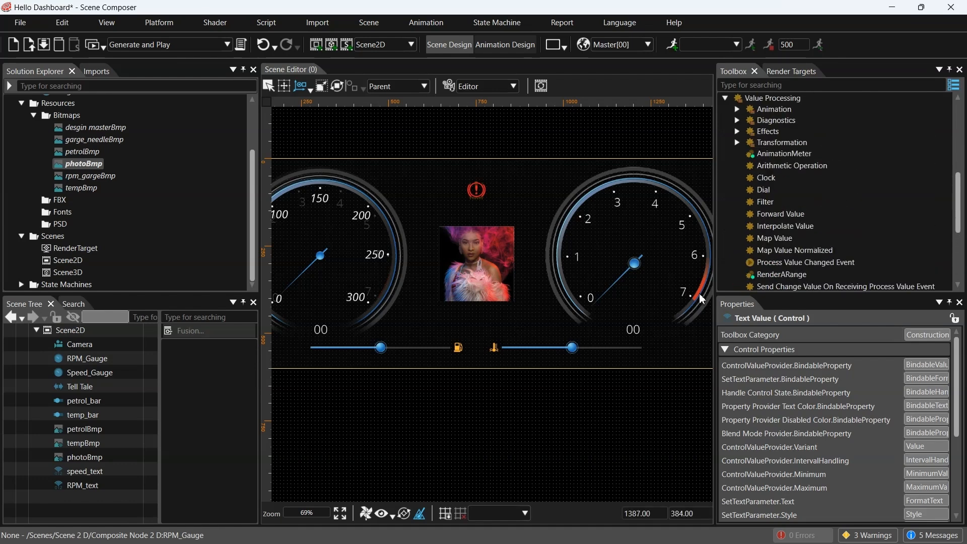
pyautogui.scroll(1, 840, 197)
pyautogui.click(797, 230)
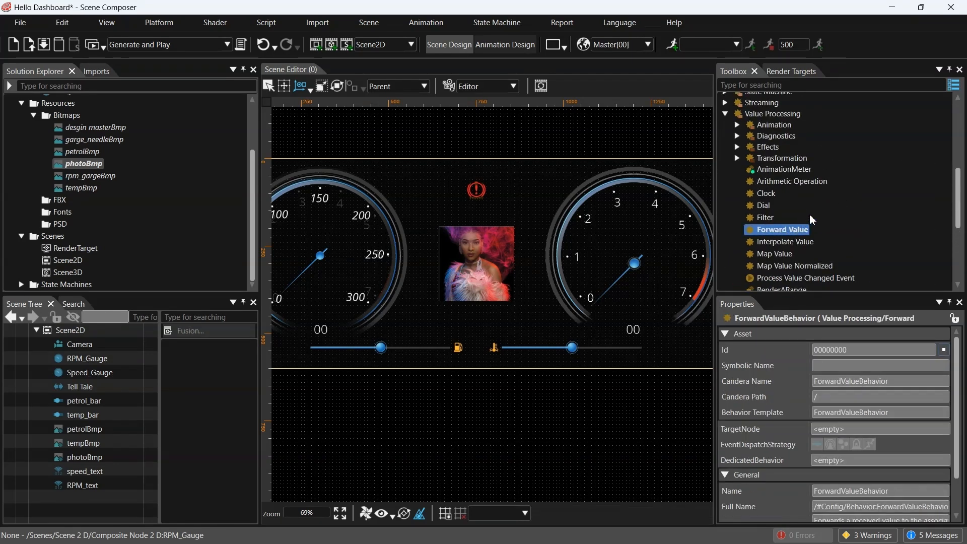
pyautogui.scroll(-1, 808, 213)
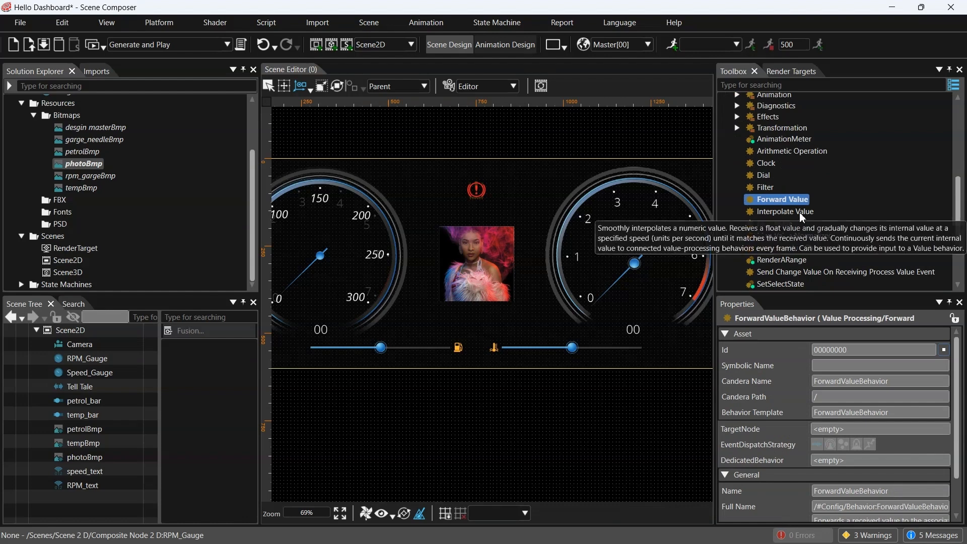
pyautogui.moveTo(792, 199)
pyautogui.mouseDown()
pyautogui.moveTo(548, 357)
pyautogui.moveTo(115, 360)
pyautogui.mouseUp()
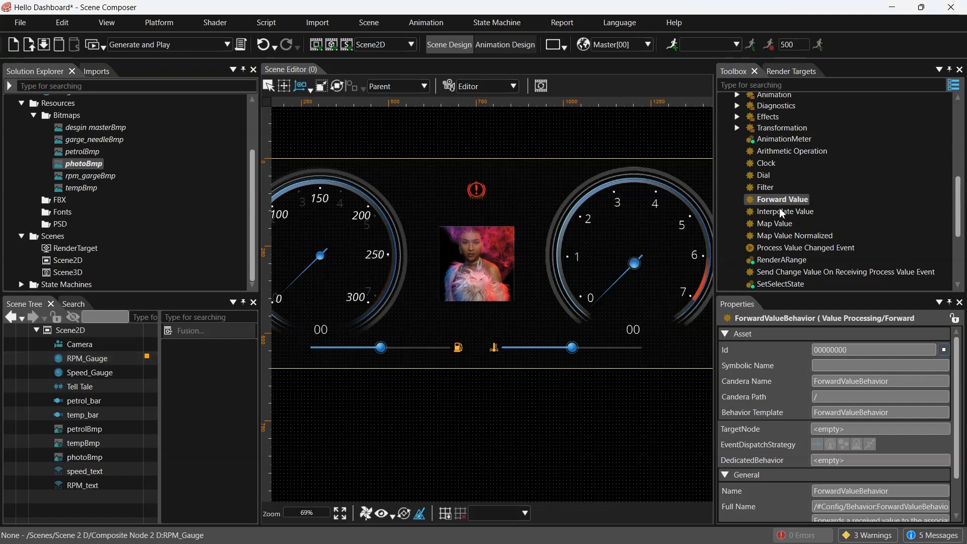
pyautogui.moveTo(785, 205)
pyautogui.mouseDown()
pyautogui.moveTo(632, 272)
pyautogui.moveTo(271, 363)
pyautogui.moveTo(136, 378)
pyautogui.mouseUp()
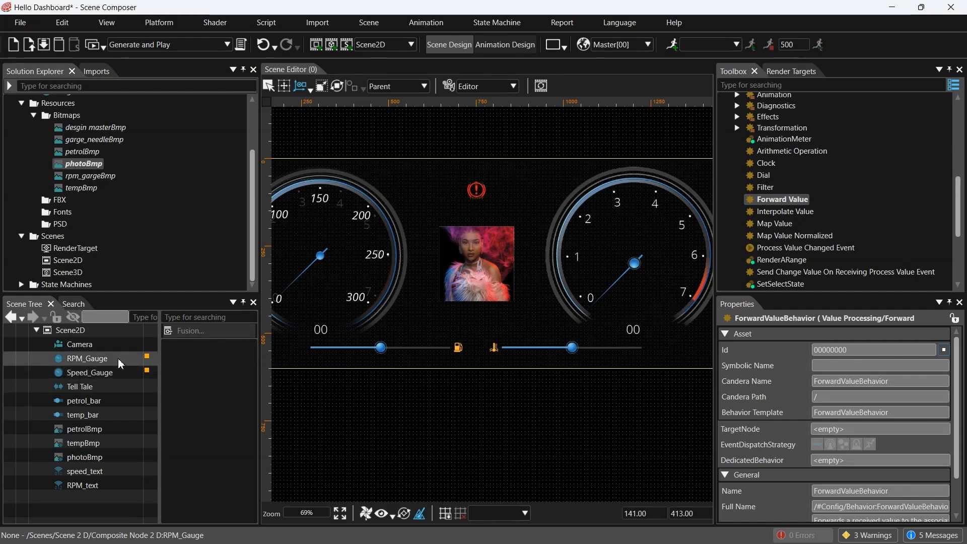
# Step: Set the target node of RPM_Gauge's Forward Value behavior to RPM_text in Scene2D
pyautogui.click(118, 358)
pyautogui.click(201, 356)
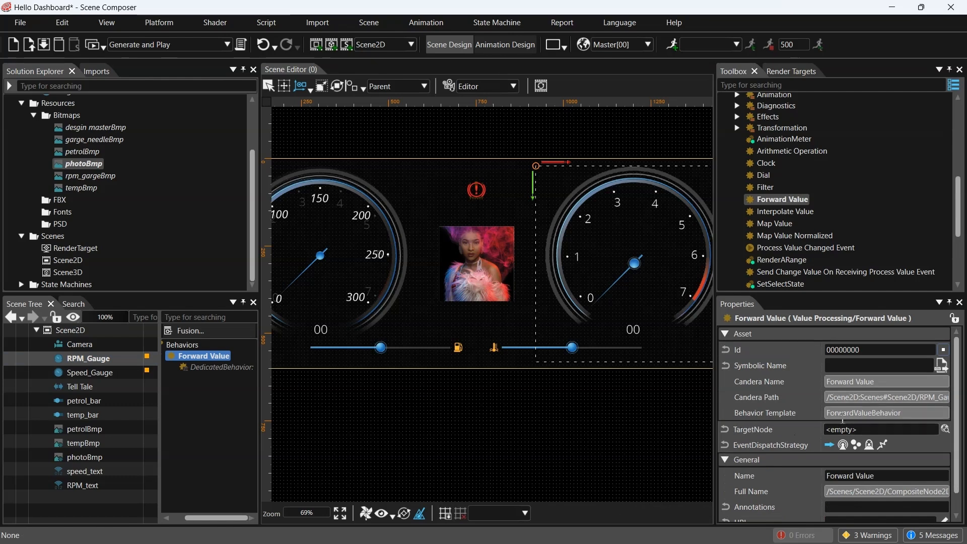
pyautogui.scroll(-1, 952, 418)
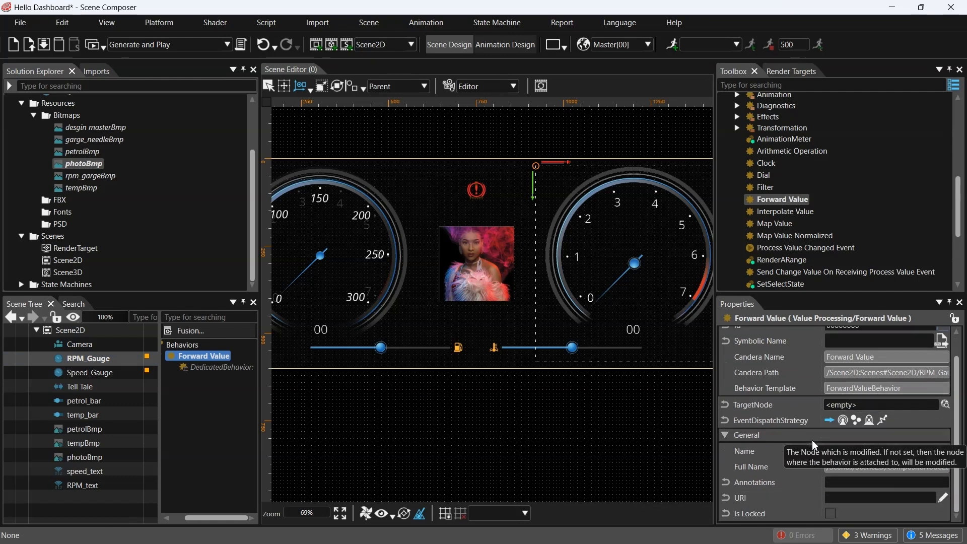
pyautogui.click(944, 405)
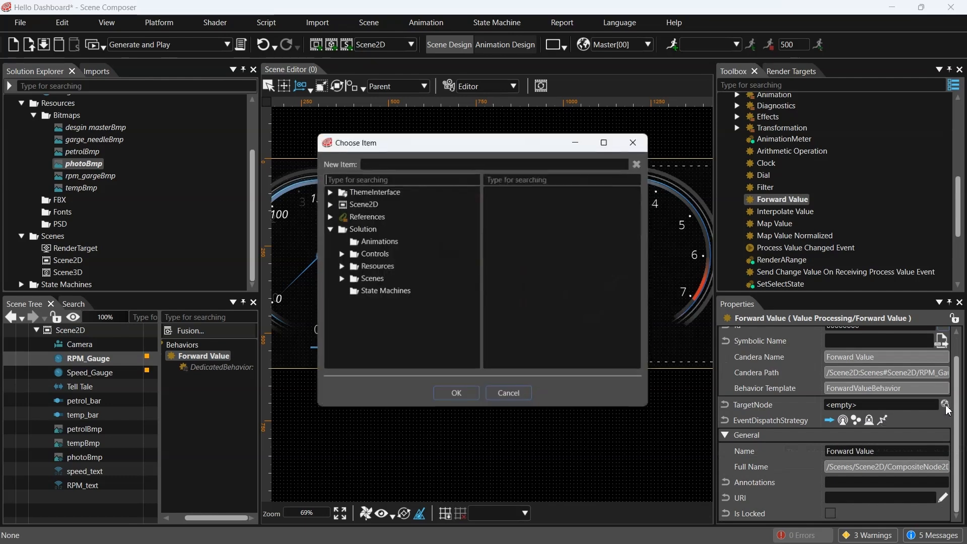
pyautogui.click(339, 279)
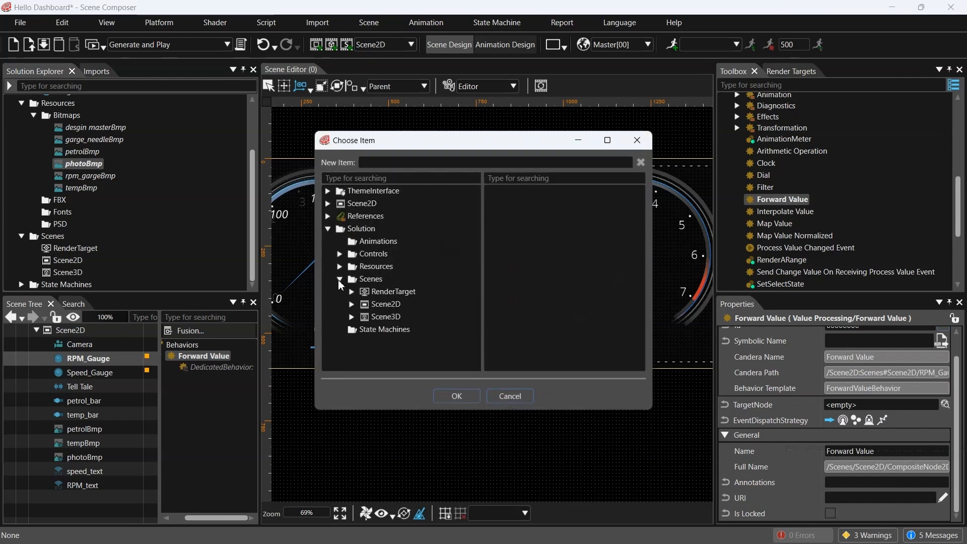
pyautogui.click(351, 304)
pyautogui.scroll(-2, 383, 299)
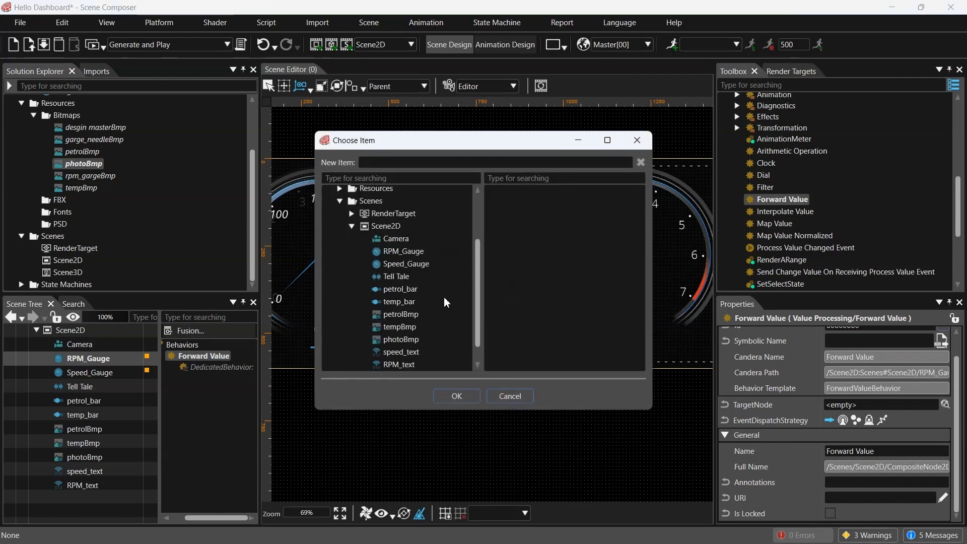
pyautogui.scroll(-1, 443, 301)
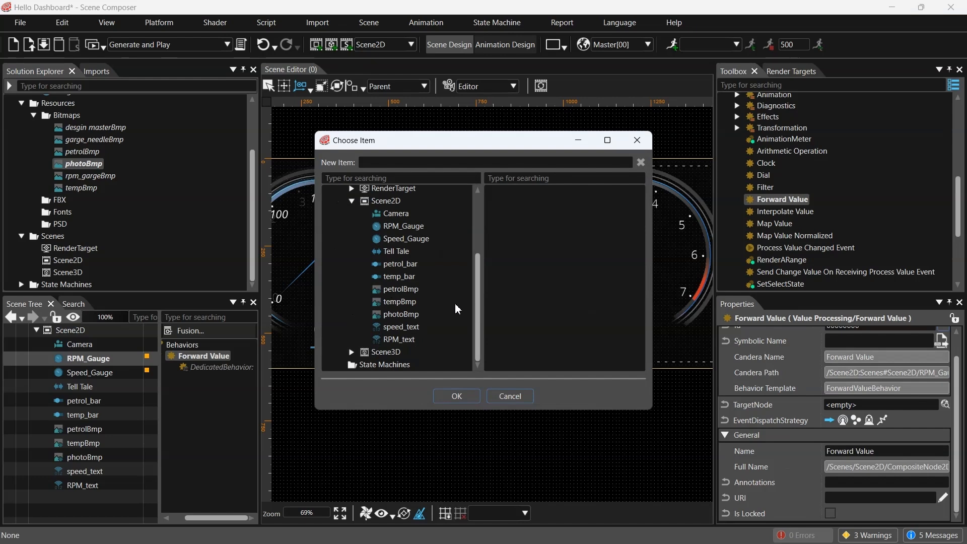
pyautogui.click(411, 340)
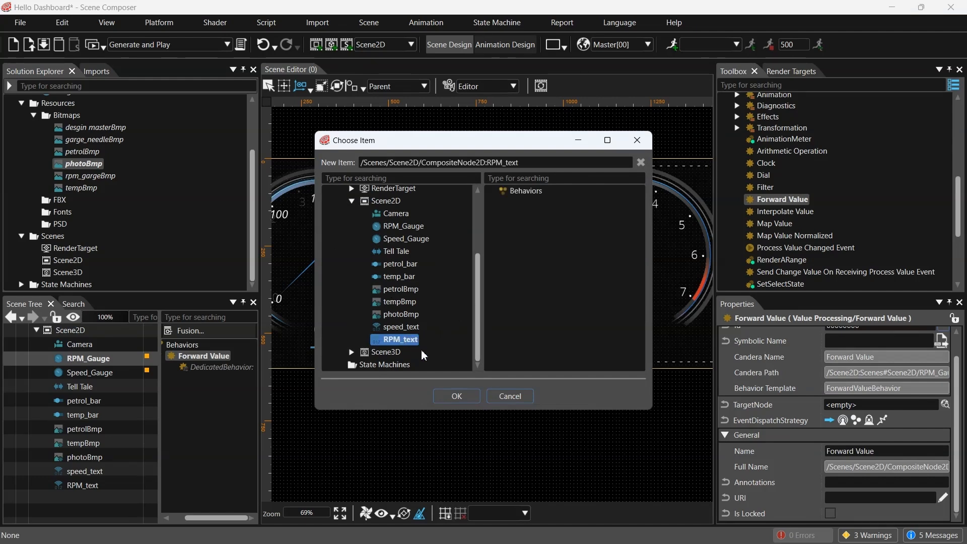
pyautogui.click(462, 401)
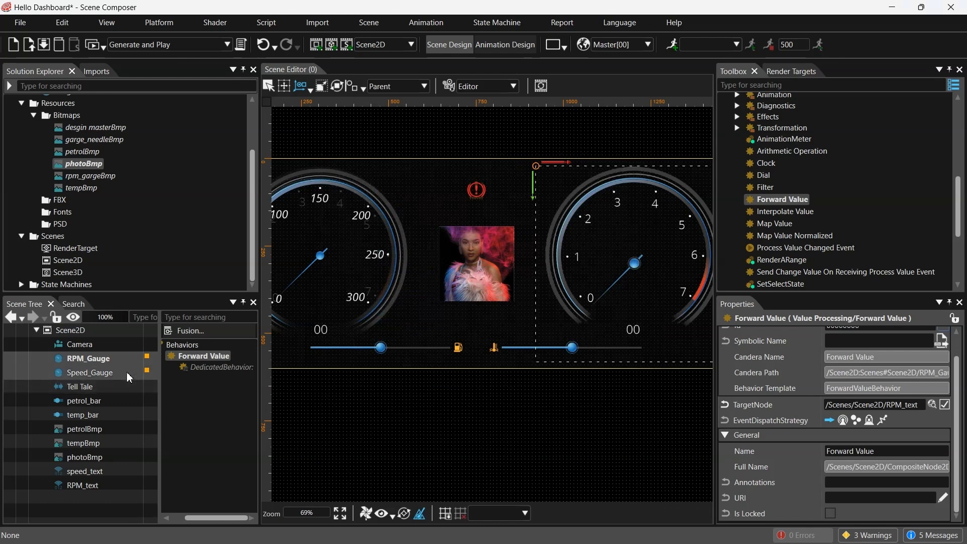
# Step: Set the target node of Speed_Gauge's Forward Value behavior to speed_text in Scene2D
pyautogui.click(91, 372)
pyautogui.click(197, 356)
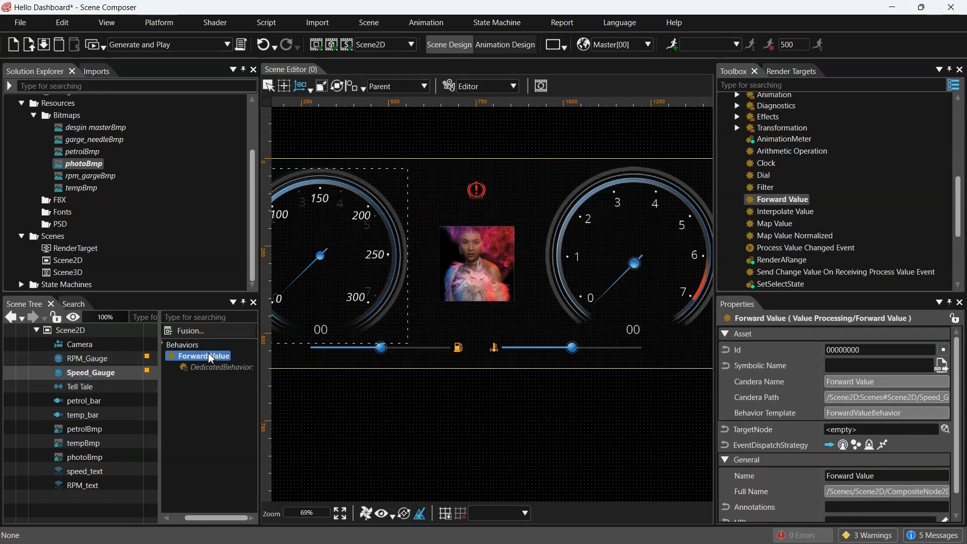
pyautogui.click(945, 429)
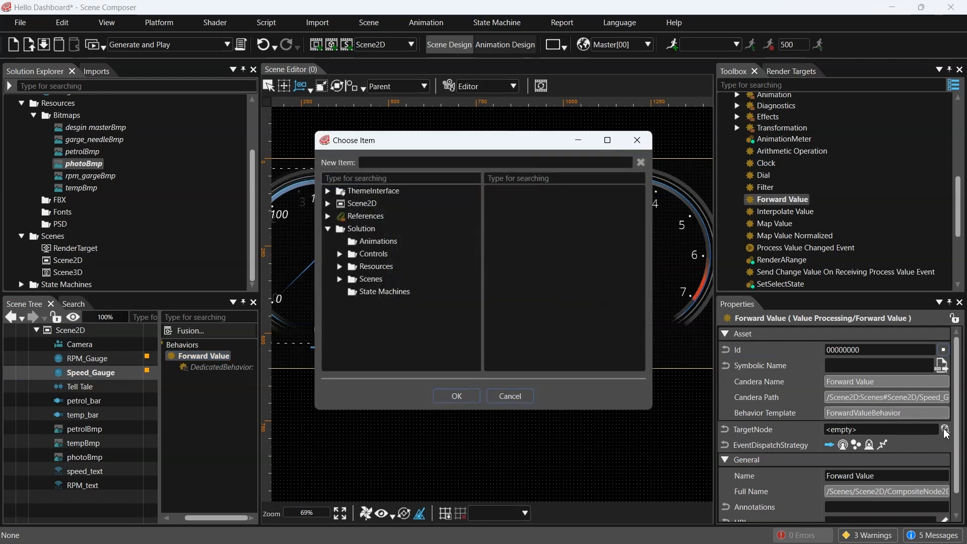
pyautogui.click(338, 279)
pyautogui.click(352, 302)
pyautogui.scroll(-2, 353, 303)
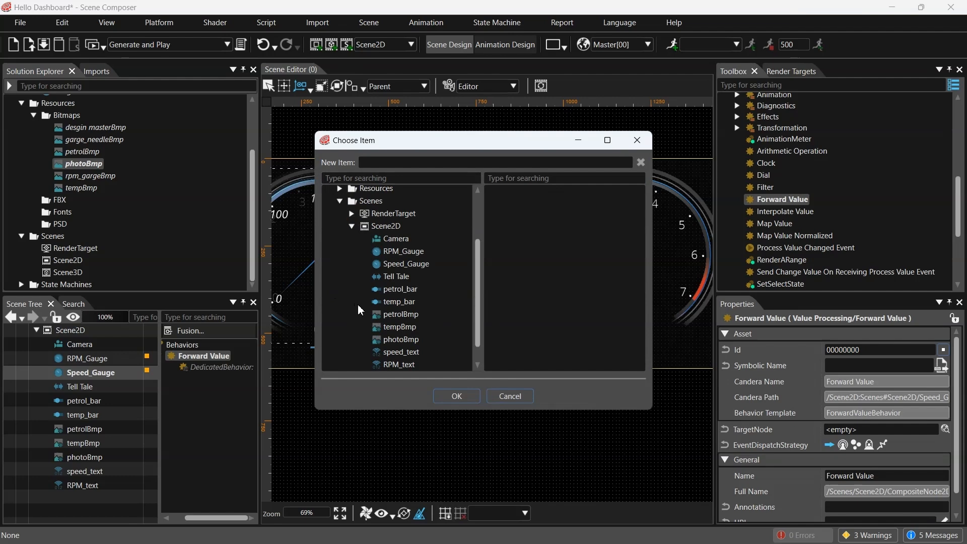
pyautogui.scroll(-2, 475, 306)
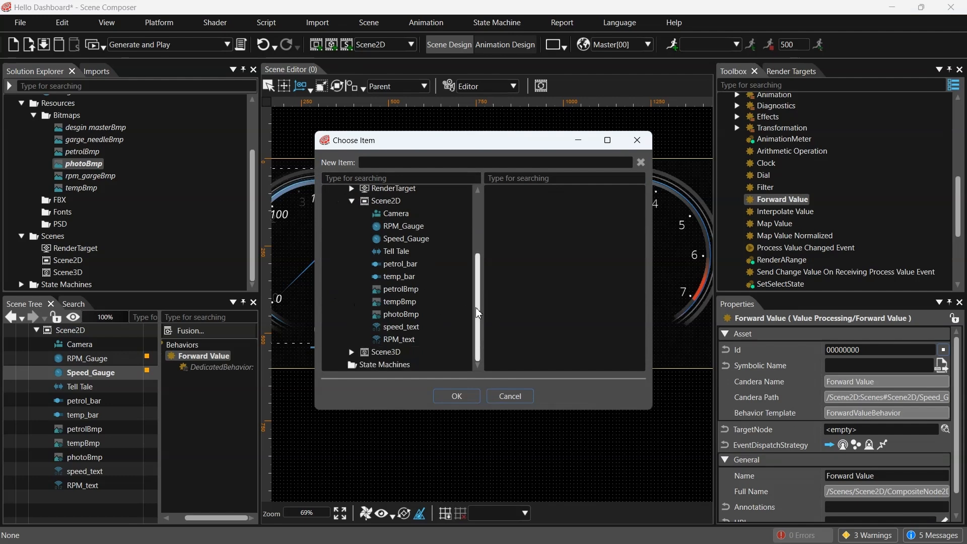
pyautogui.click(403, 326)
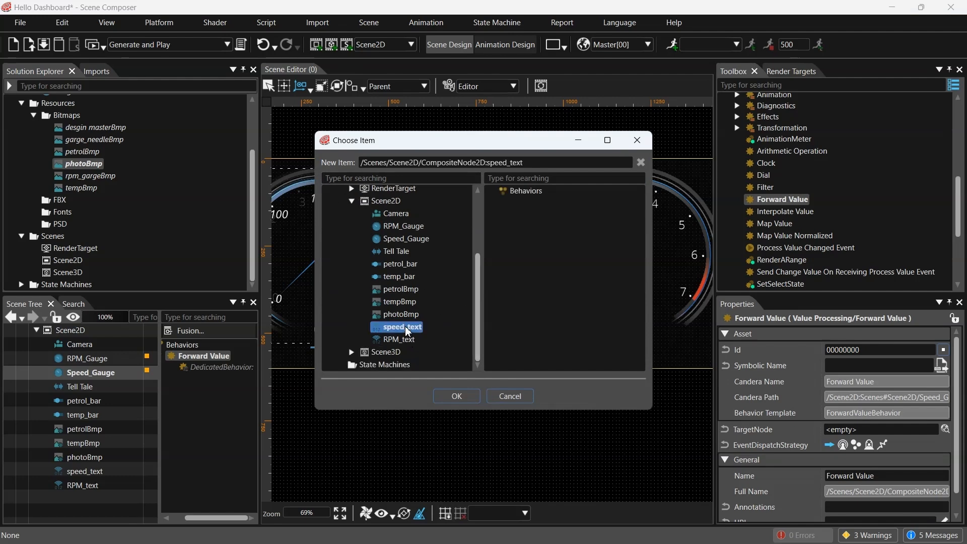
pyautogui.click(457, 397)
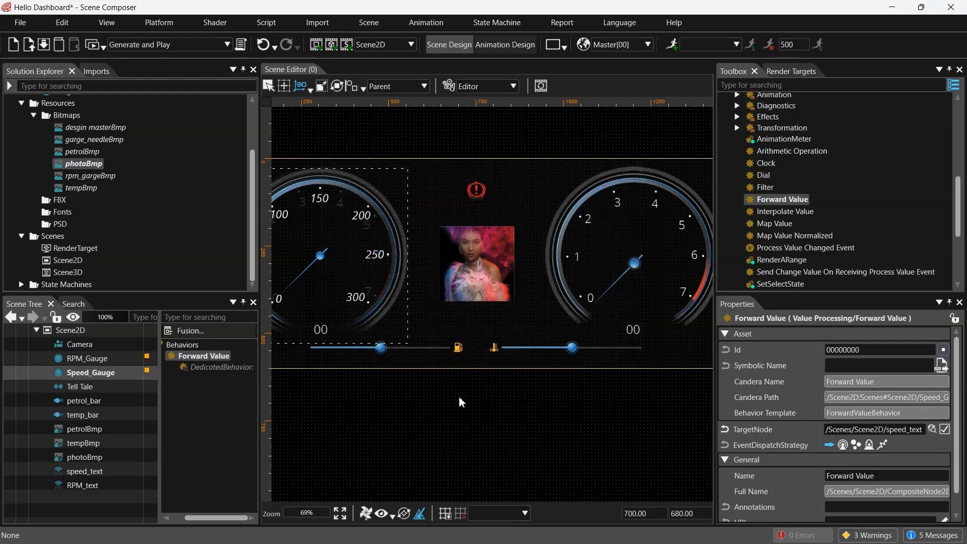
# Step: Clear the scene selection and collapse the Behaviors category of the toolbox
pyautogui.click(695, 301)
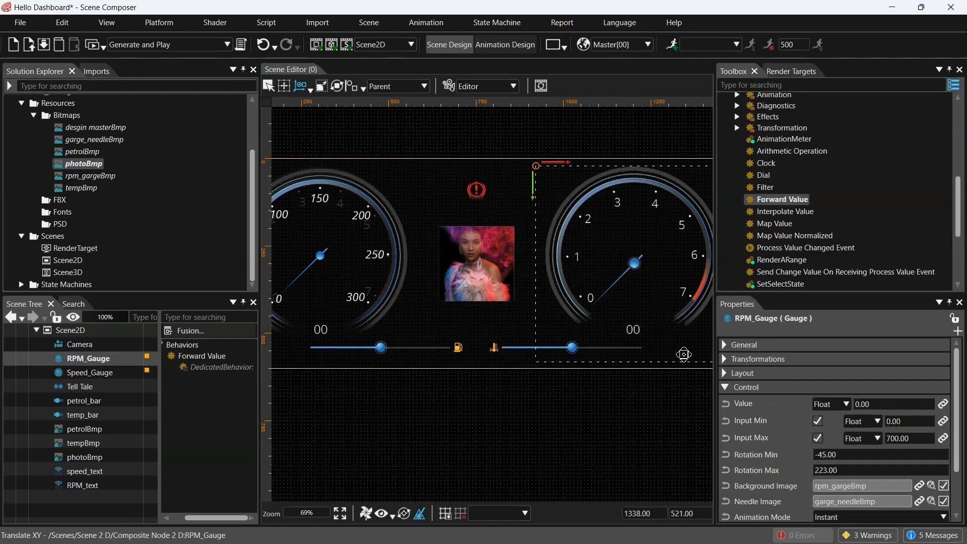
pyautogui.click(673, 396)
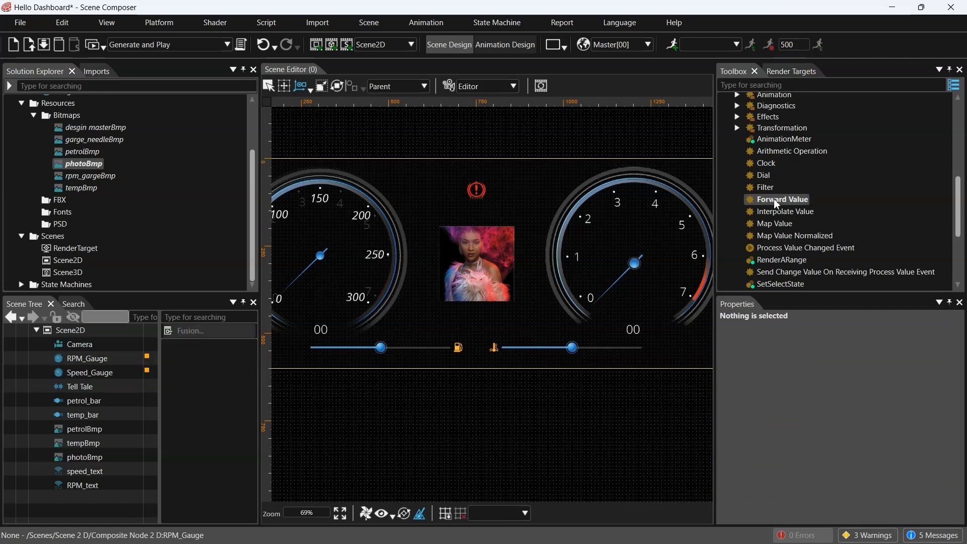
pyautogui.scroll(8, 726, 184)
pyautogui.click(725, 179)
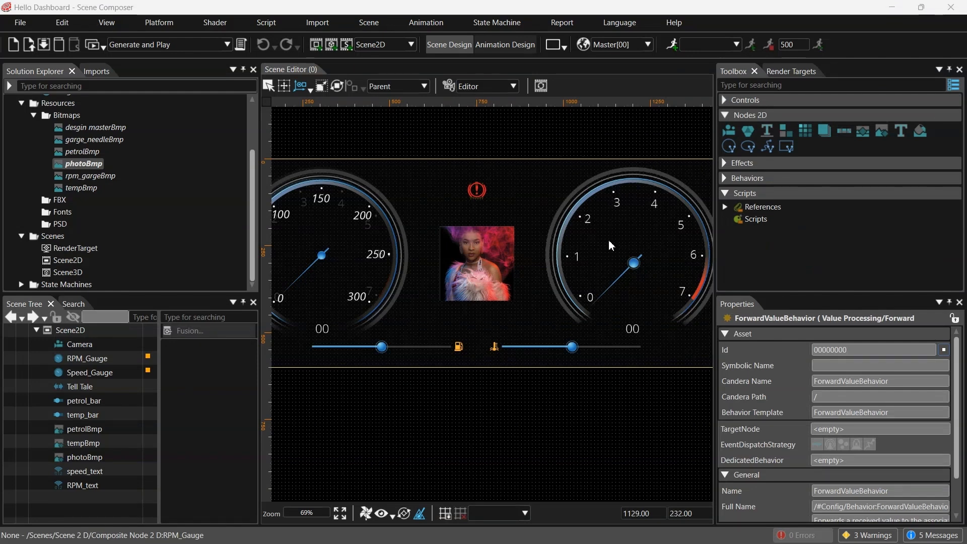
# Step: Open the Gauge control behind RPM_Gauge and set its MapValue behavior's OutputMin to -32 and OutputMax to 210
pyautogui.click(98, 358)
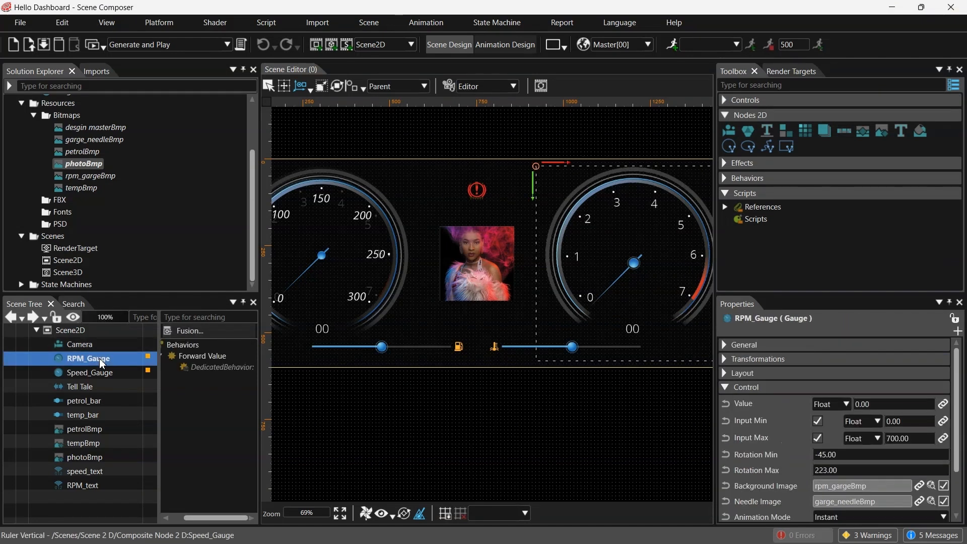
pyautogui.doubleClick(99, 358)
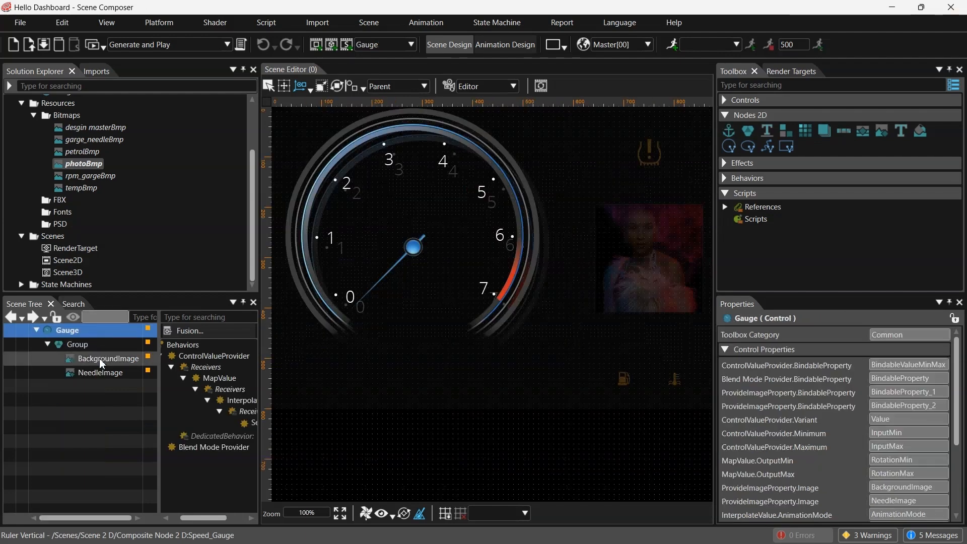
pyautogui.click(229, 381)
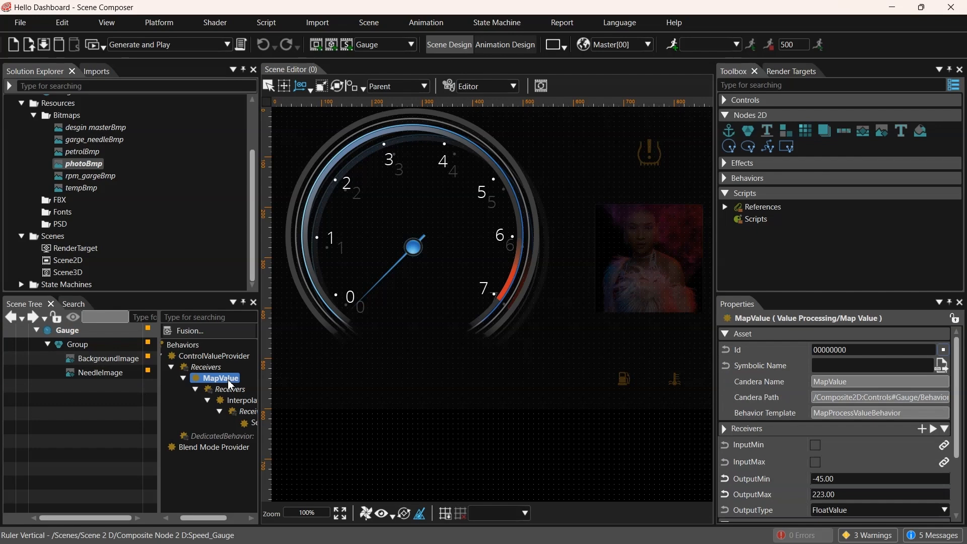
pyautogui.click(879, 480)
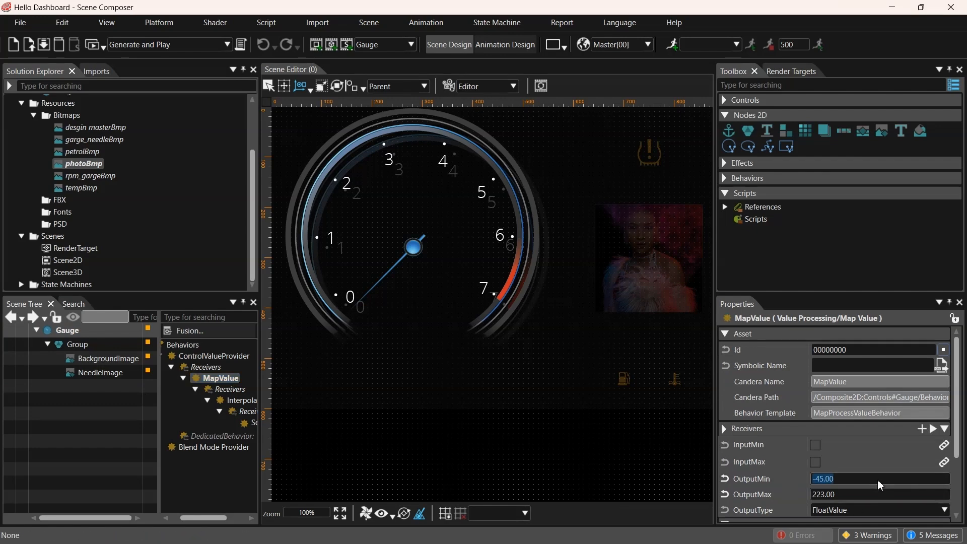
pyautogui.write('-32')
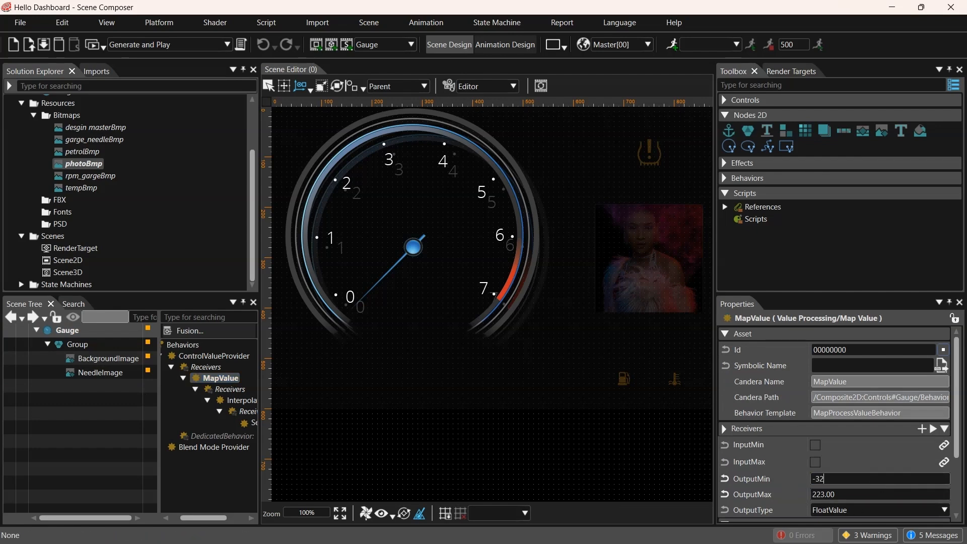
pyautogui.press('Return')
pyautogui.click(883, 497)
pyautogui.write('210')
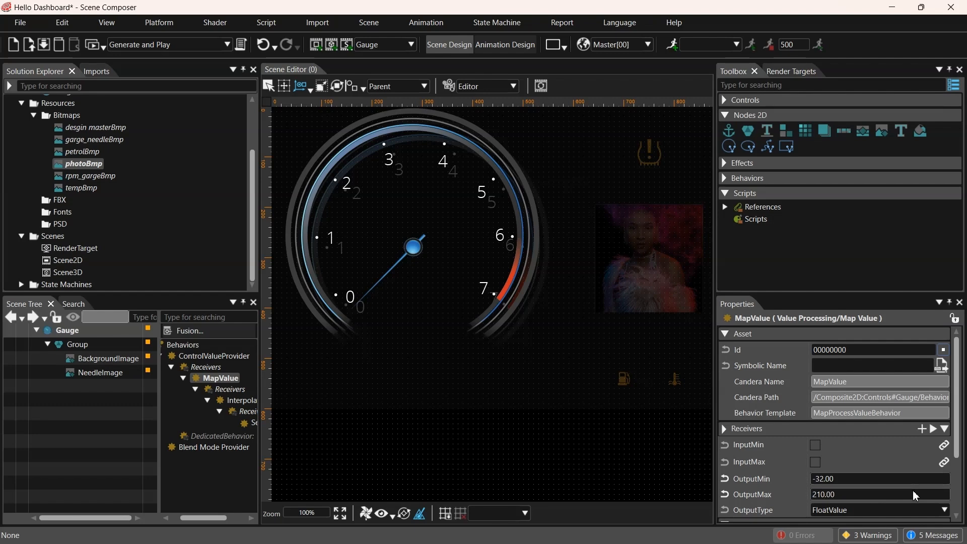
# Step: Return from the Gauge control to Scene2D, then save the solution and run Generate and Play
pyautogui.click(613, 461)
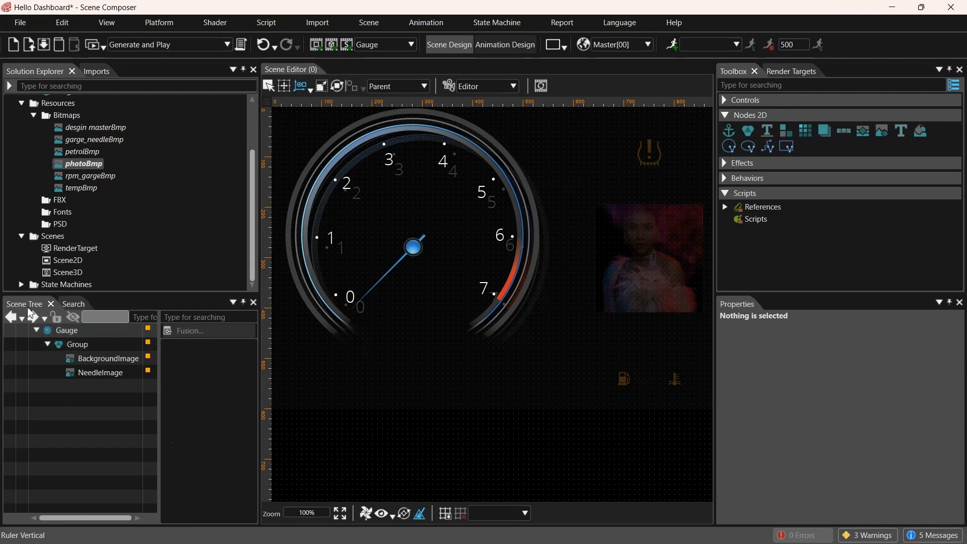
pyautogui.click(14, 319)
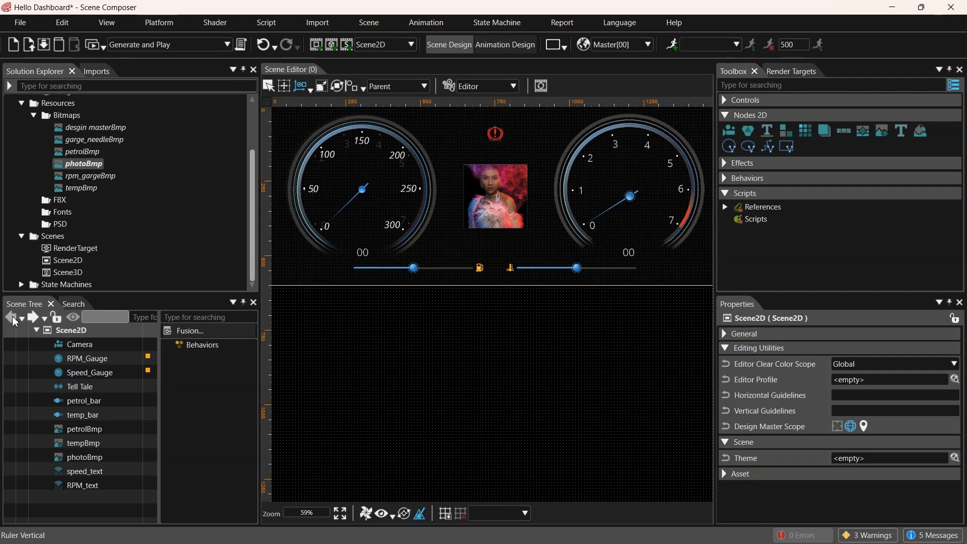
pyautogui.click(94, 50)
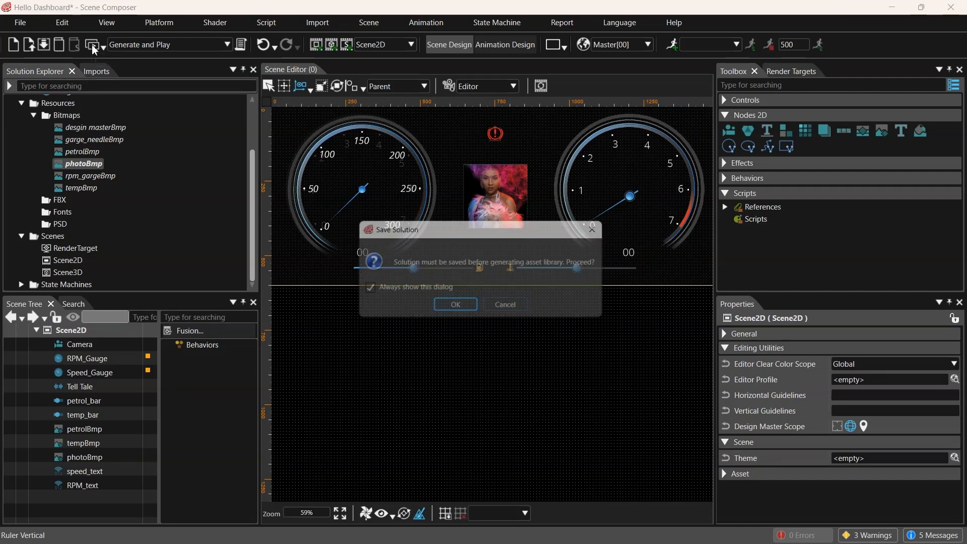
pyautogui.click(453, 308)
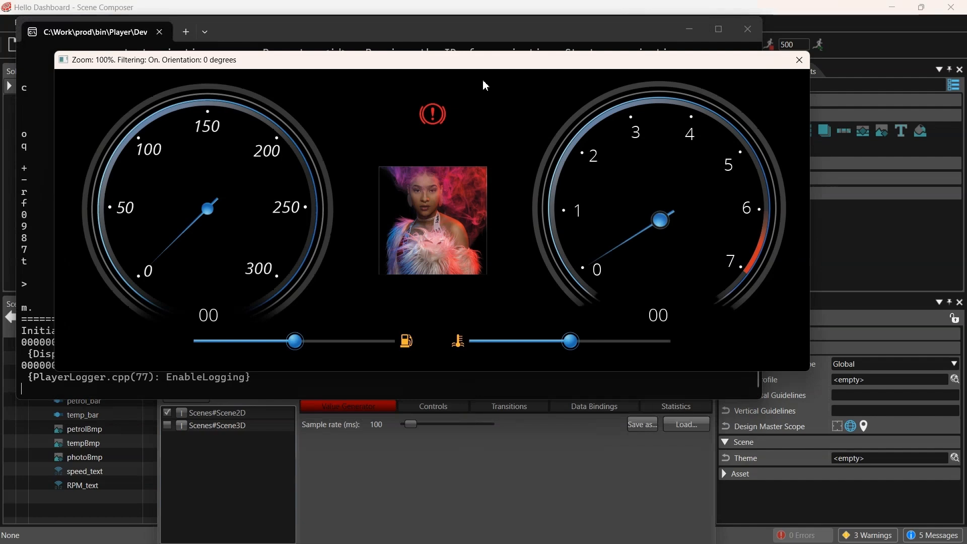
# Step: Arrange the player window above CGI Panel and list the controls of Scene2D in CGI Panel
pyautogui.moveTo(486, 62); pyautogui.dragTo(509, 24)
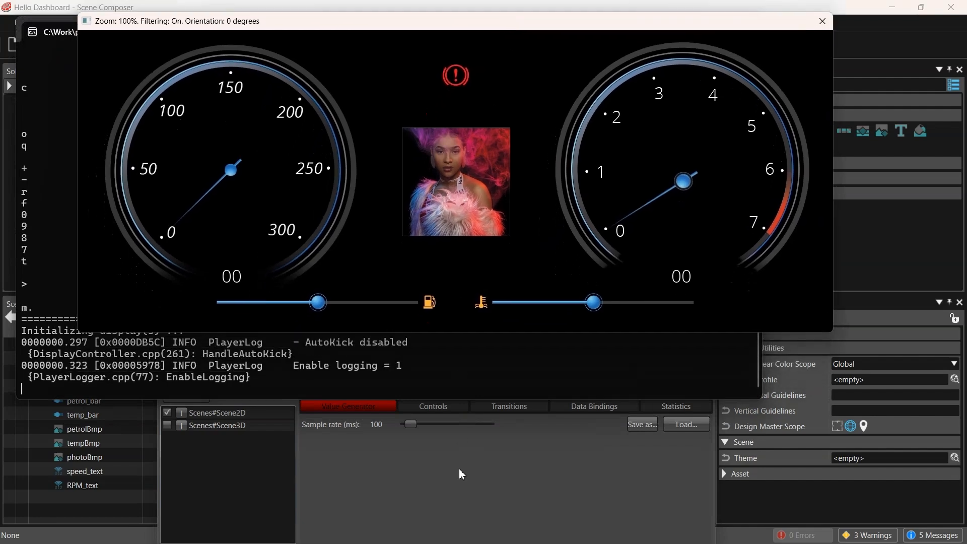
pyautogui.moveTo(454, 327); pyautogui.dragTo(453, 328)
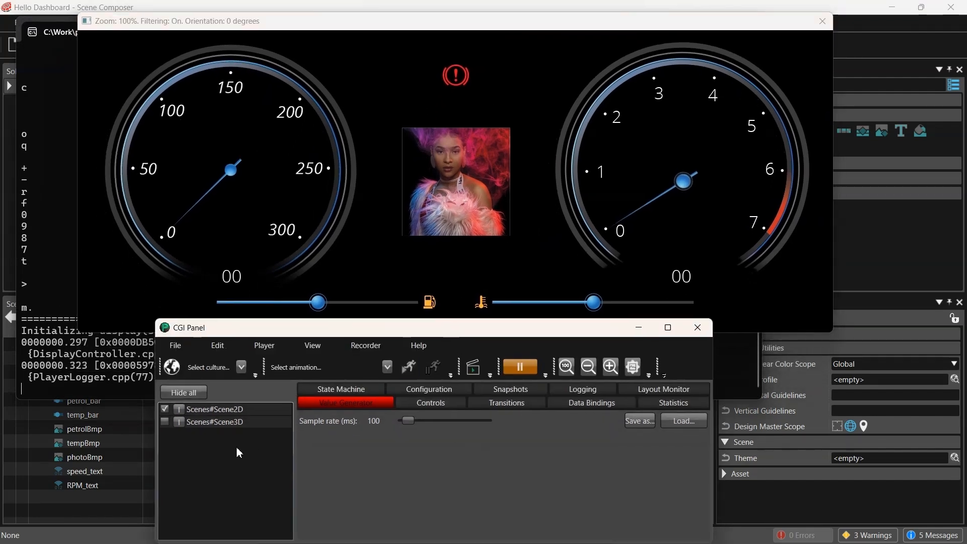
pyautogui.click(236, 408)
pyautogui.click(427, 410)
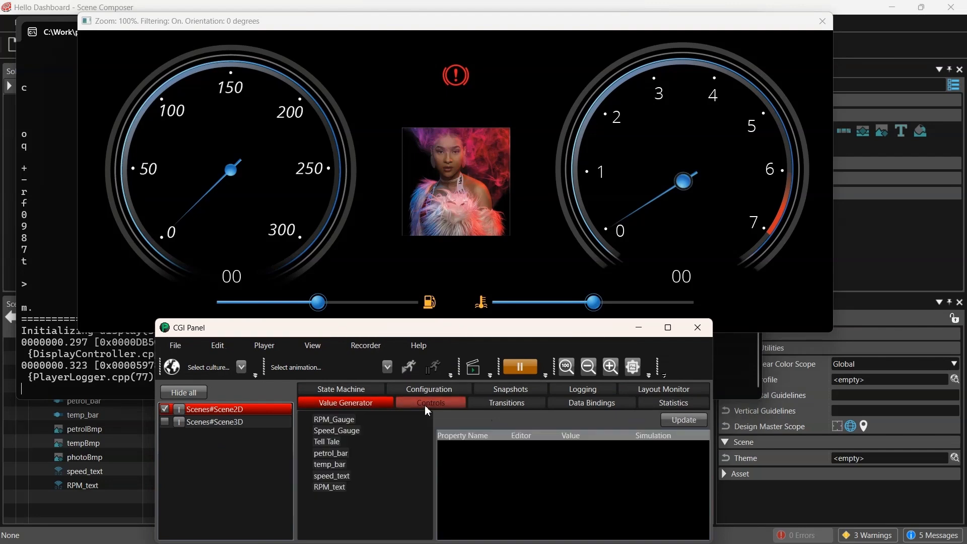
# Step: Set the Value property of RPM_Gauge to 0,100 to test its needle and text in the player
pyautogui.click(337, 419)
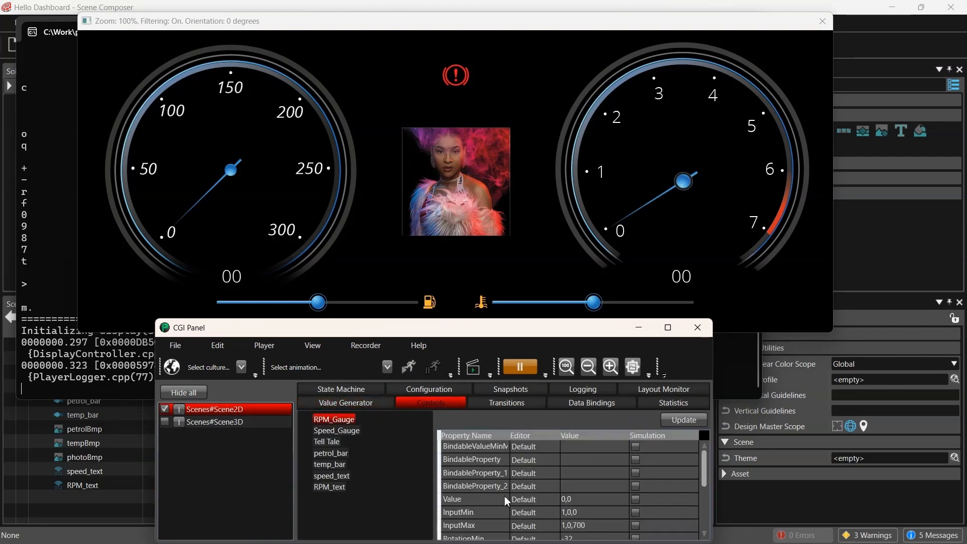
pyautogui.click(596, 501)
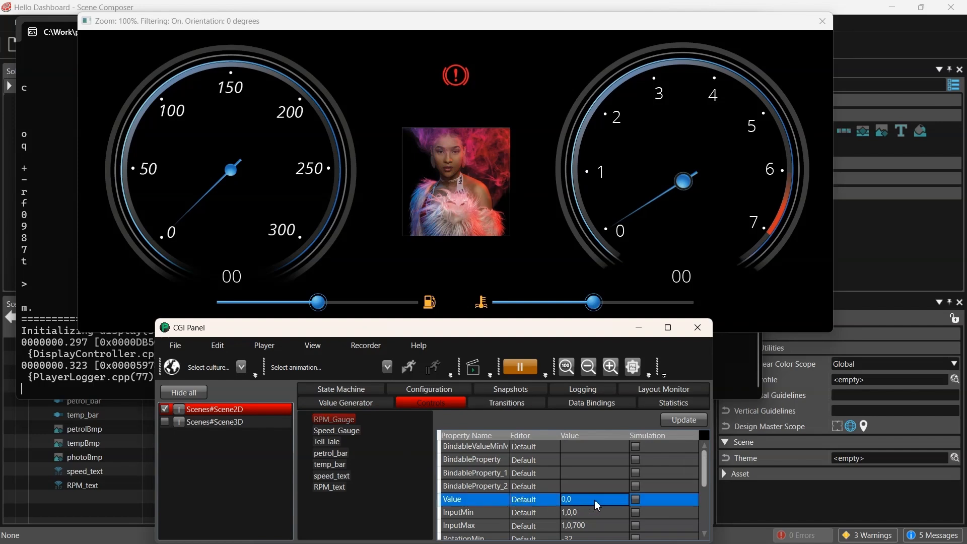
pyautogui.click(596, 502)
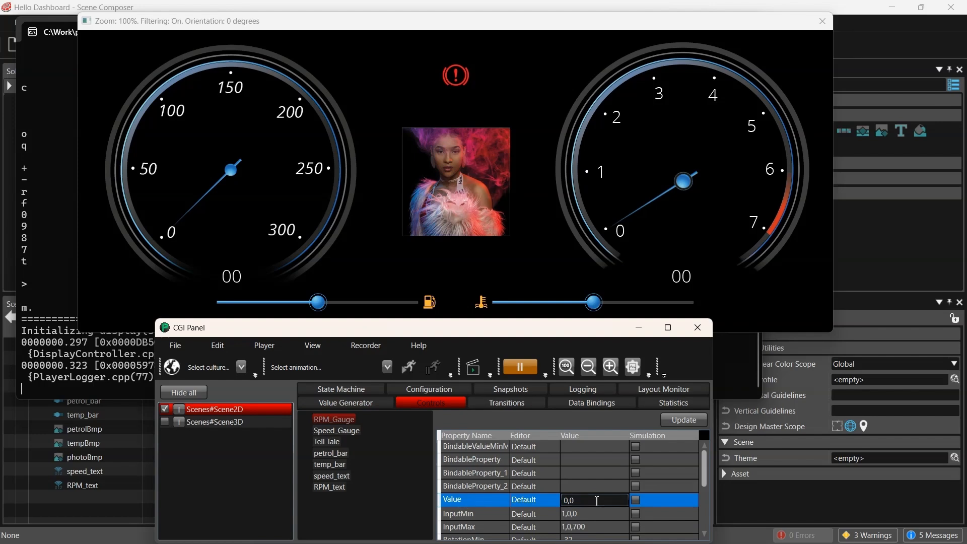
pyautogui.write('0')
pyautogui.press('BackSpace')
pyautogui.press('BackSpace')
pyautogui.write('100')
pyautogui.press('Return')
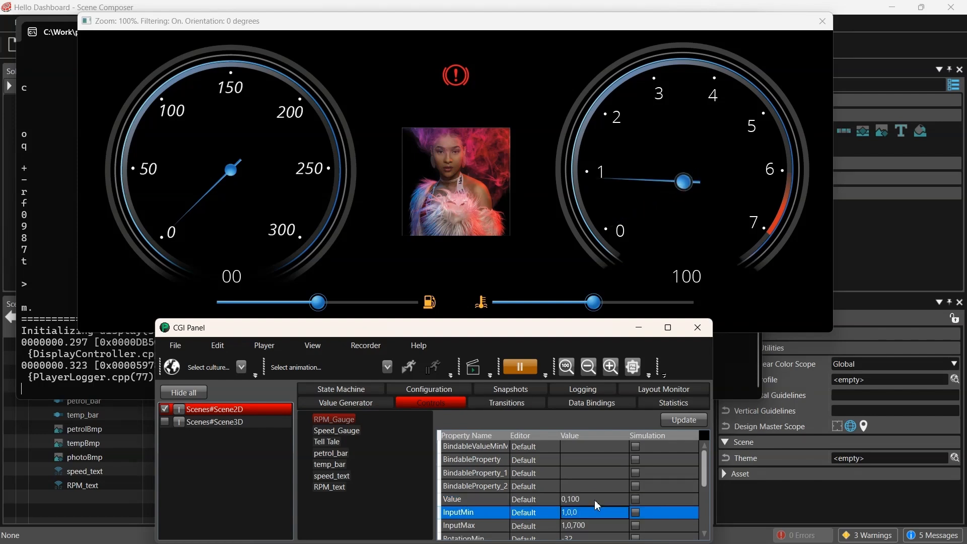
# Step: Set RPM_Gauge's Value to 0,350 to test the middle of its scale
pyautogui.click(601, 501)
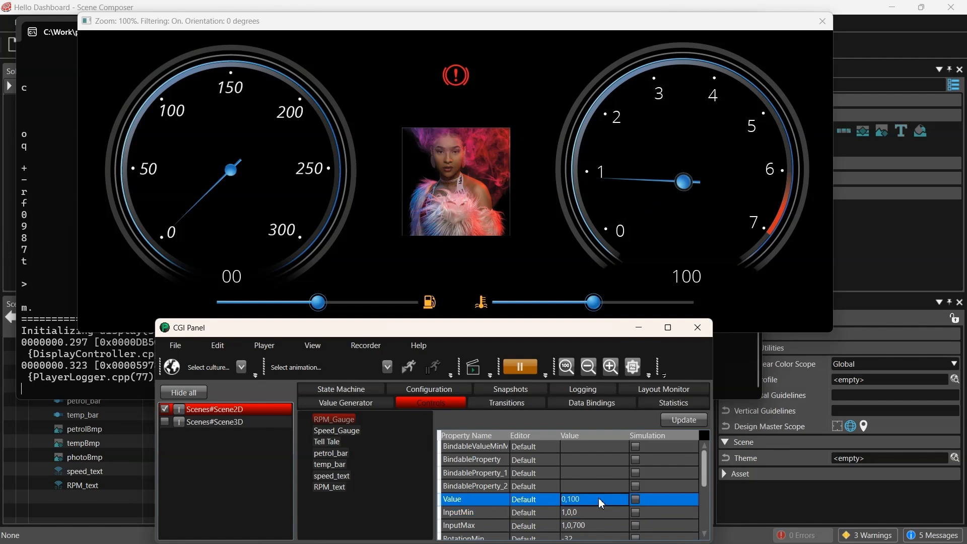
pyautogui.click(600, 500)
pyautogui.press('BackSpace')
pyautogui.press('BackSpace')
pyautogui.press('BackSpace')
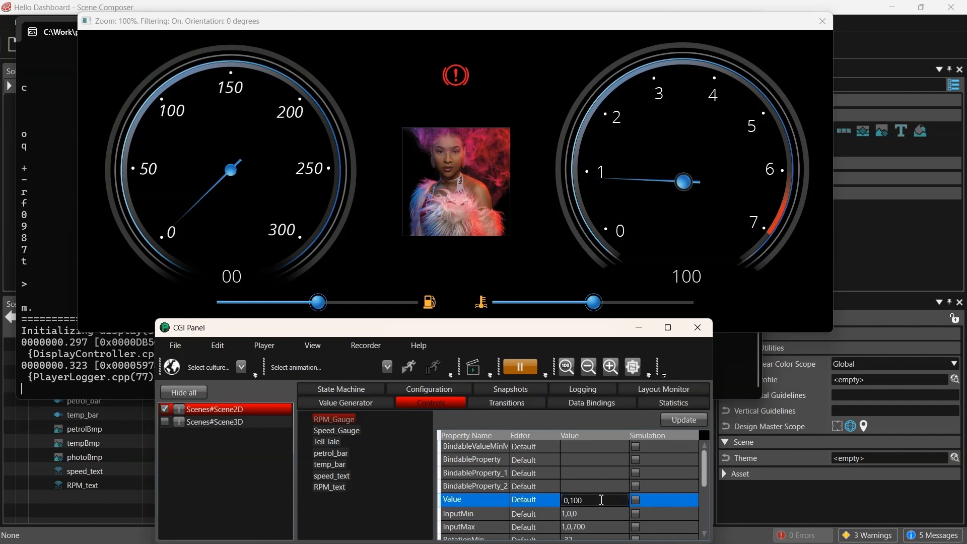
pyautogui.write('350')
pyautogui.press('Return')
# Step: Set RPM_Gauge's Value to 0,600 to test the upper part of its scale
pyautogui.click(599, 499)
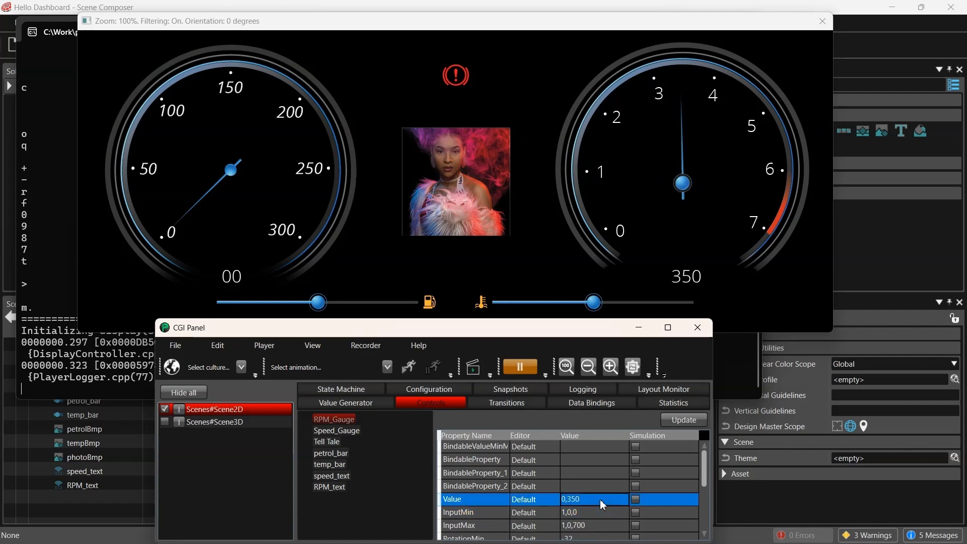
pyautogui.click(604, 499)
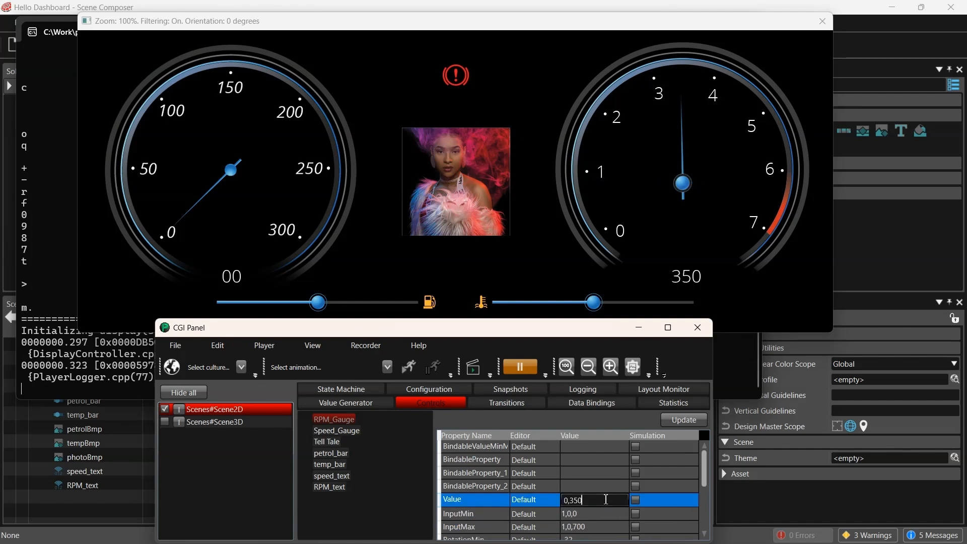
pyautogui.press('BackSpace')
pyautogui.press('BackSpace')
pyautogui.press('BackSpace')
pyautogui.write('600')
pyautogui.press('Return')
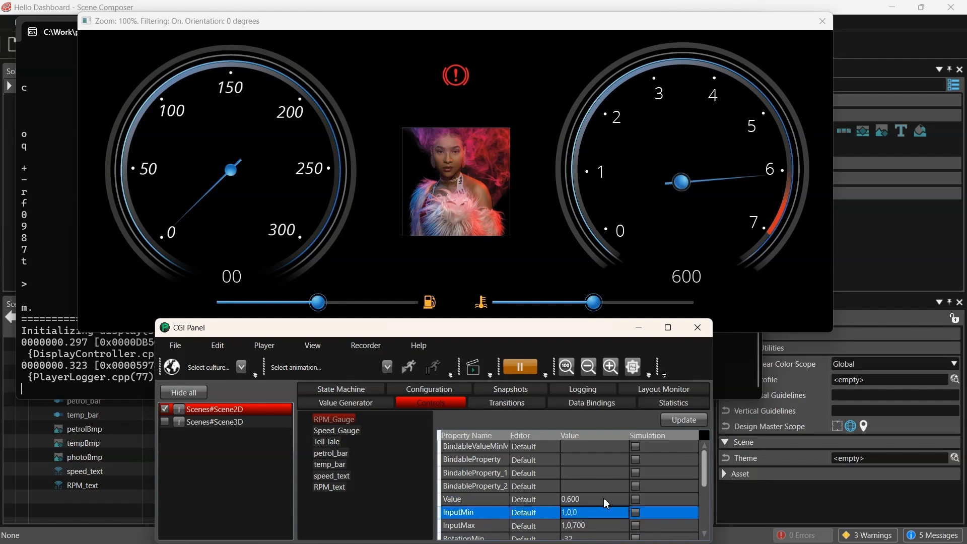
# Step: Set the Value property of Speed_Gauge to 0,100 to test its needle and text in the player
pyautogui.click(345, 429)
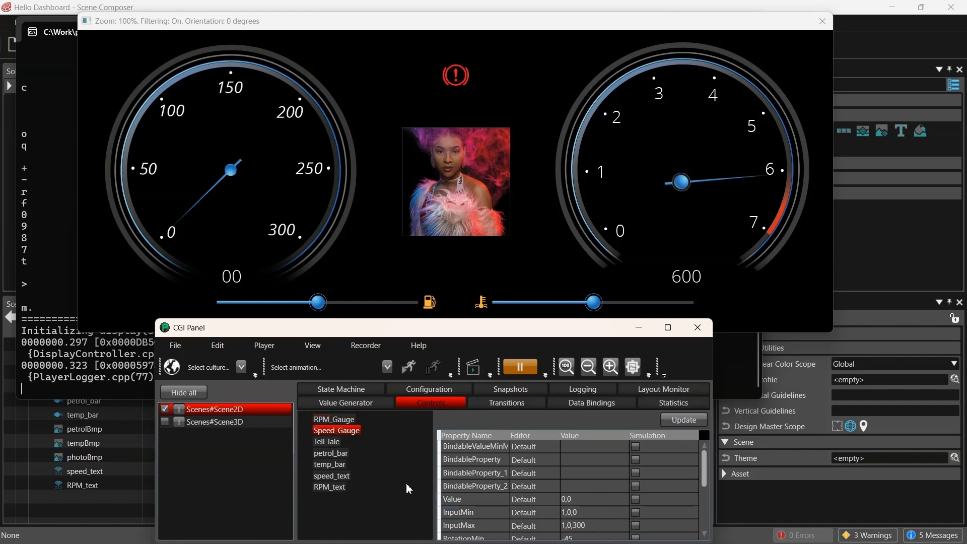
pyautogui.click(590, 499)
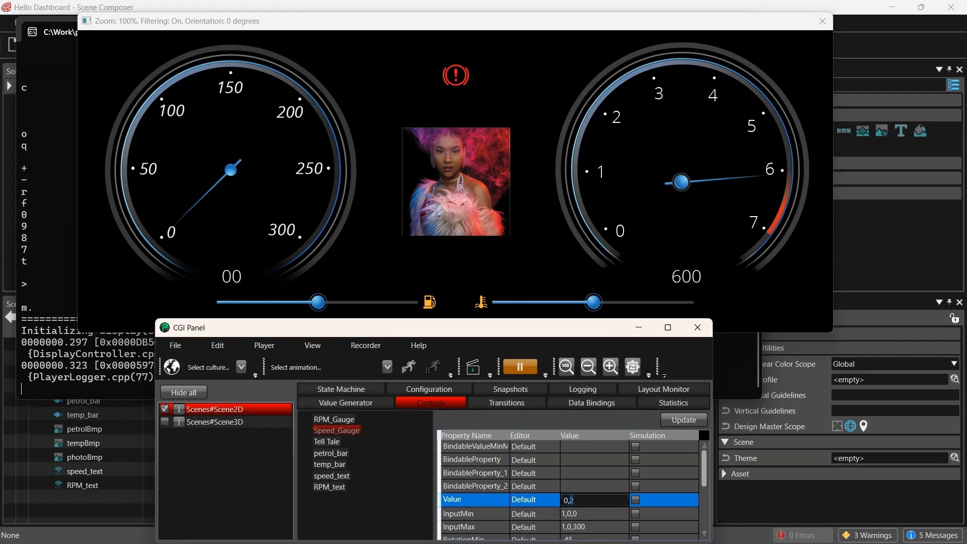
pyautogui.write('2')
pyautogui.press('BackSpace')
pyautogui.write('100')
pyautogui.press('Return')
# Step: Set Speed_Gauge's Value to 0,230 to test an intermediate needle position
pyautogui.doubleClick(593, 497)
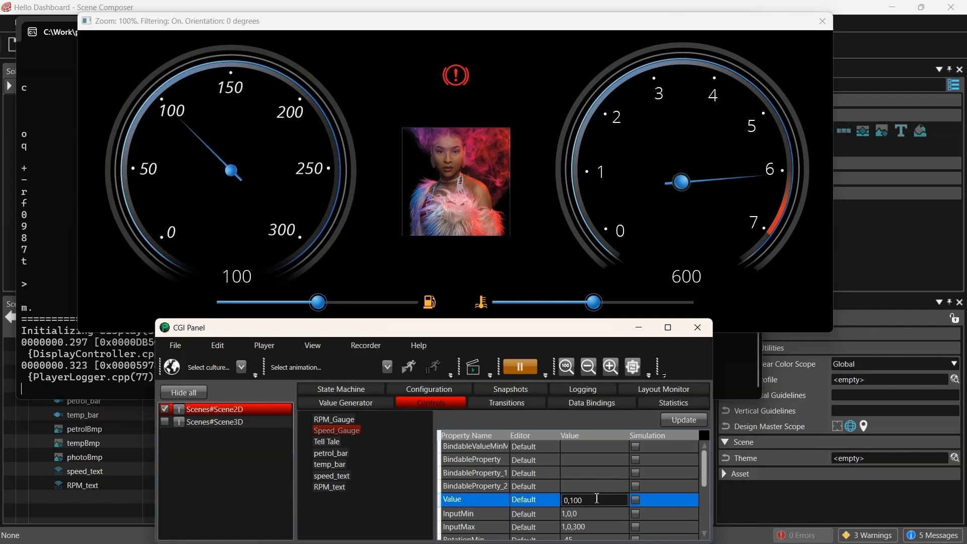
pyautogui.press('BackSpace')
pyautogui.press('BackSpace')
pyautogui.press('BackSpace')
pyautogui.write('230')
pyautogui.press('Return')
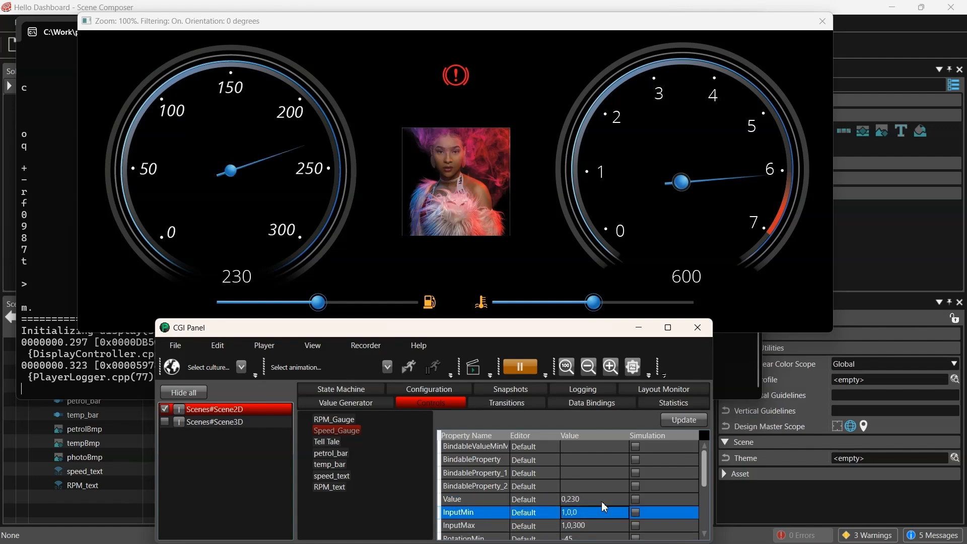
# Step: Set Speed_Gauge's Value to 0,200 to test the needle against the 200 mark
pyautogui.doubleClick(599, 499)
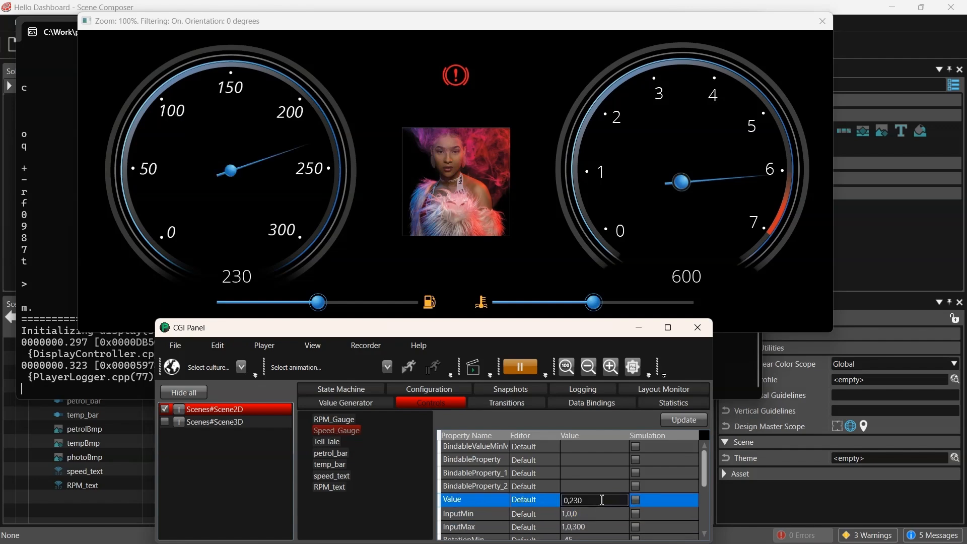
pyautogui.press('BackSpace')
pyautogui.press('BackSpace')
pyautogui.write('00')
pyautogui.press('Return')
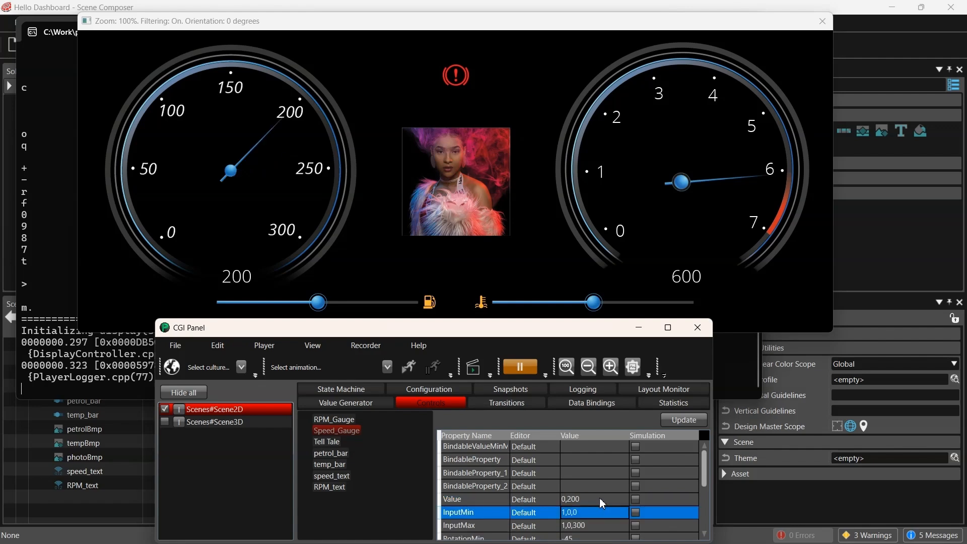
# Step: Set the State property of the Tell Tale control to 2
pyautogui.click(330, 442)
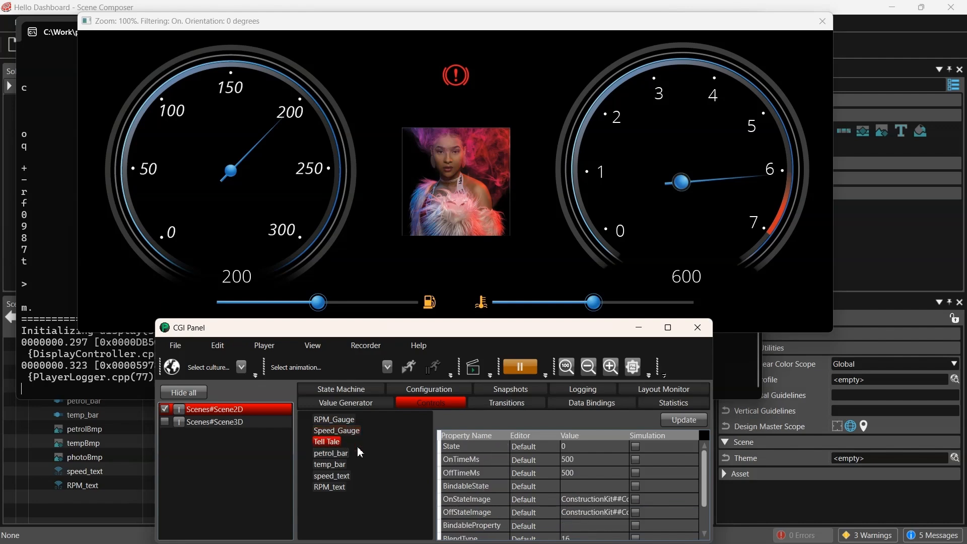
pyautogui.click(596, 447)
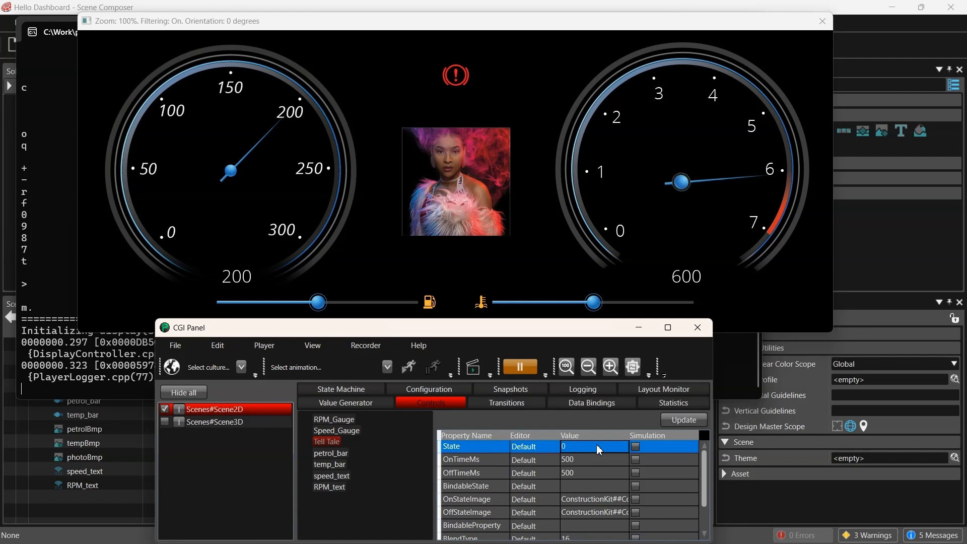
pyautogui.click(597, 446)
pyautogui.press('BackSpace')
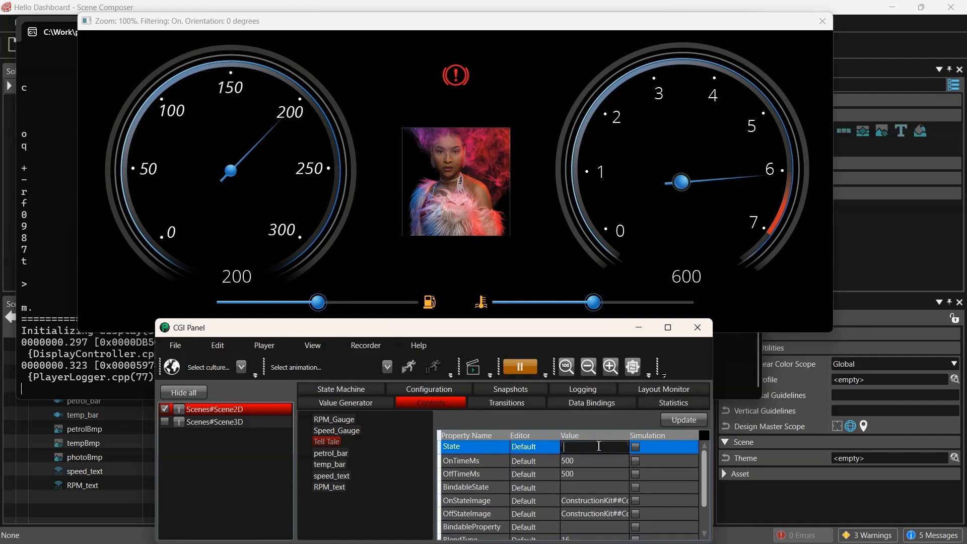
pyautogui.write('2')
pyautogui.press('Return')
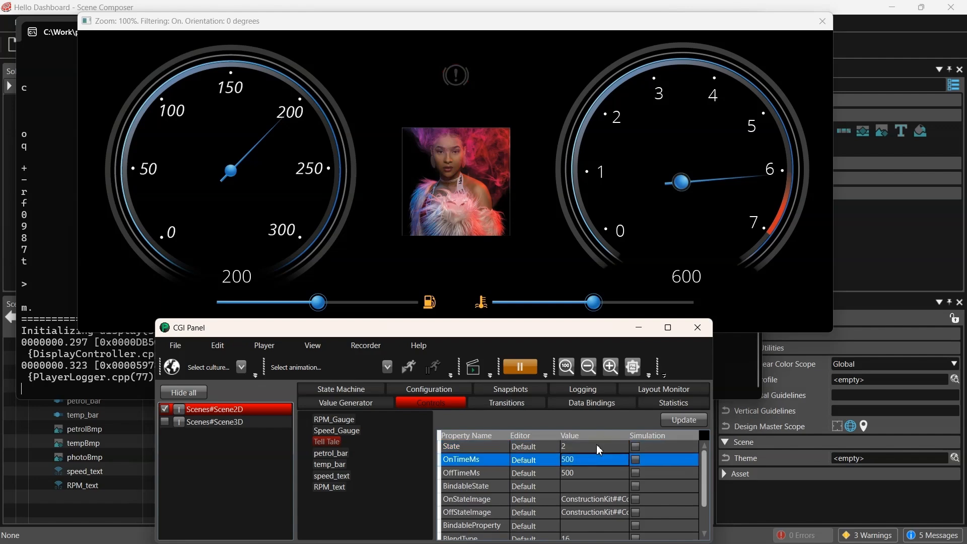
# Step: Set the Value property of petrol_bar to 0,100 to test its upper limit
pyautogui.click(338, 454)
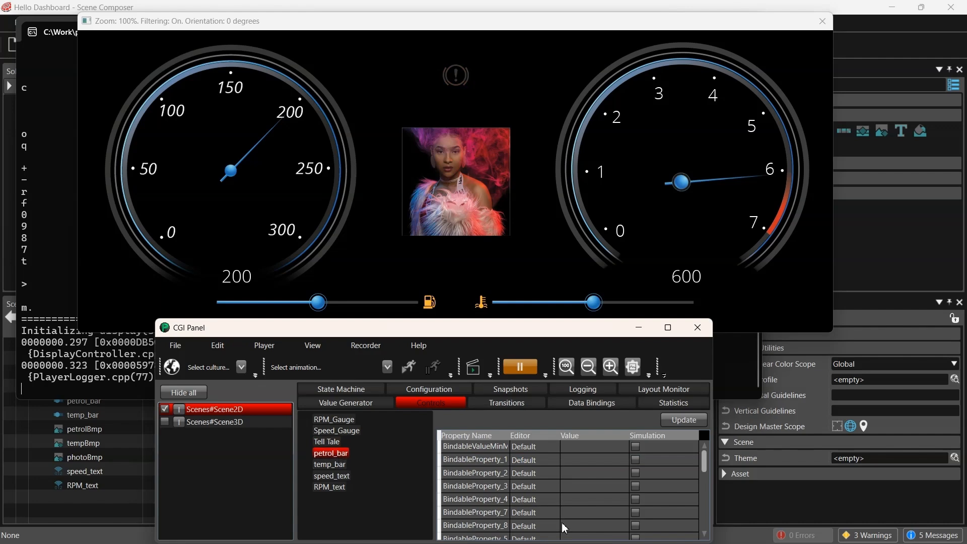
pyautogui.scroll(-3, 624, 479)
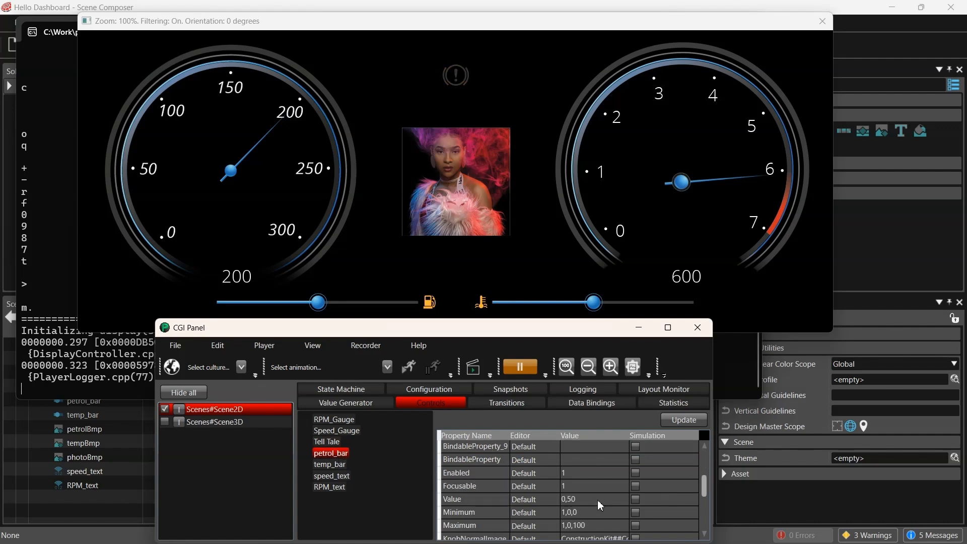
pyautogui.click(602, 498)
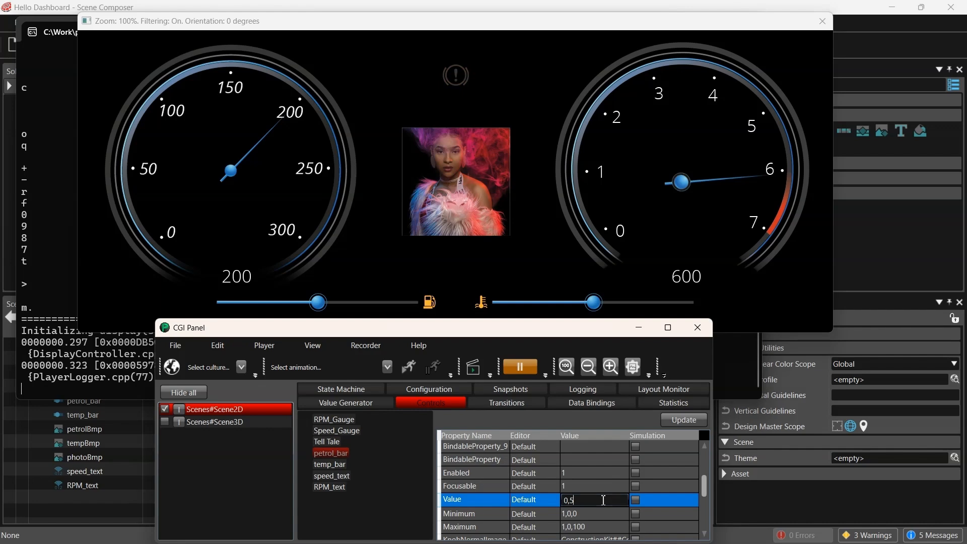
pyautogui.press('BackSpace')
pyautogui.press('BackSpace')
pyautogui.write('100')
pyautogui.press('Down')
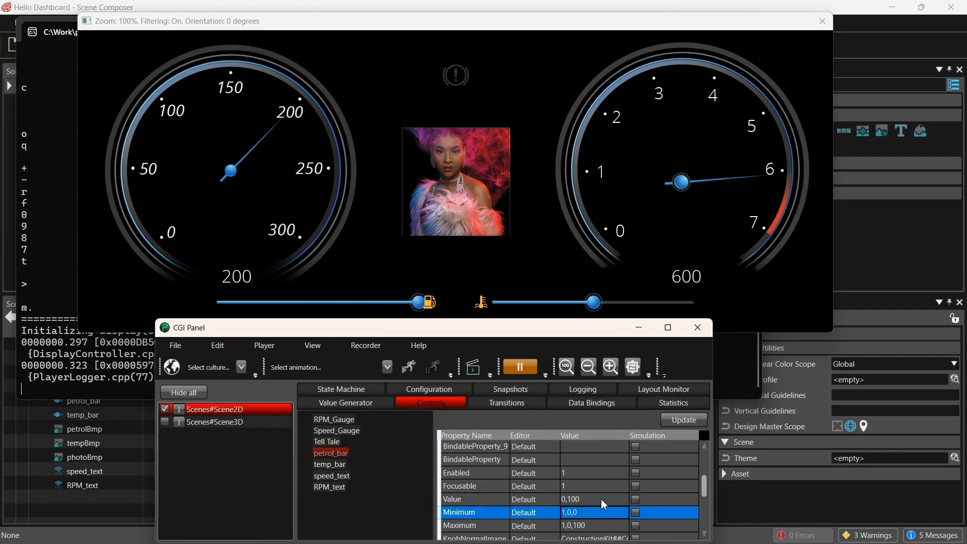
# Step: Set petrol_bar's Value to 0,0 to test its lower limit
pyautogui.click(596, 499)
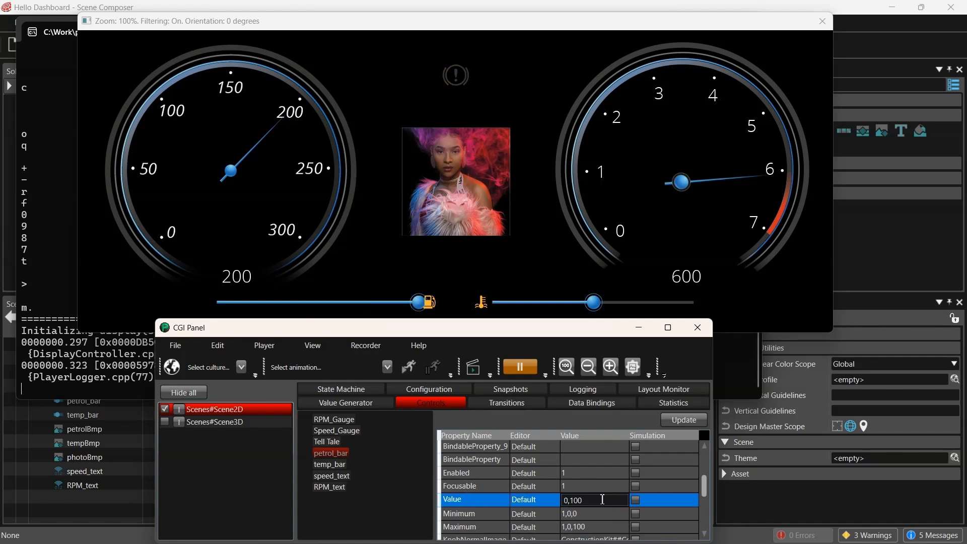
pyautogui.press('BackSpace')
pyautogui.press('BackSpace')
pyautogui.press('BackSpace')
pyautogui.write('0')
pyautogui.press('Down')
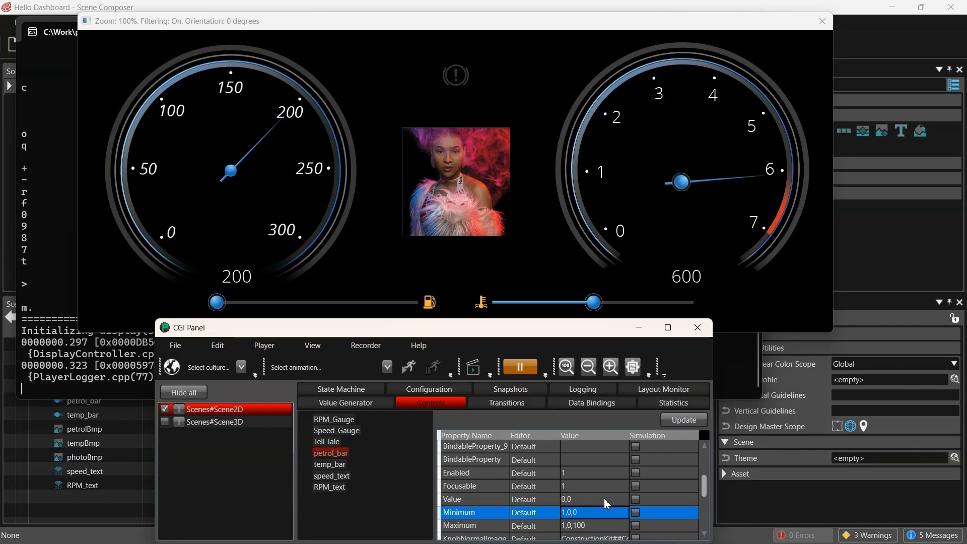
# Step: Set petrol_bar's Value to 0,80
pyautogui.click(603, 499)
pyautogui.press('BackSpace')
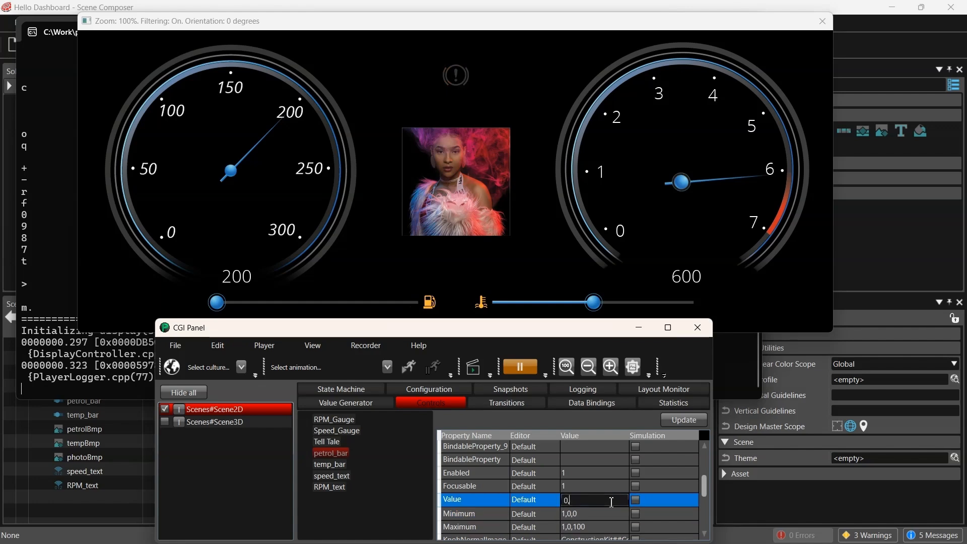
pyautogui.write('80')
pyautogui.press('Return')
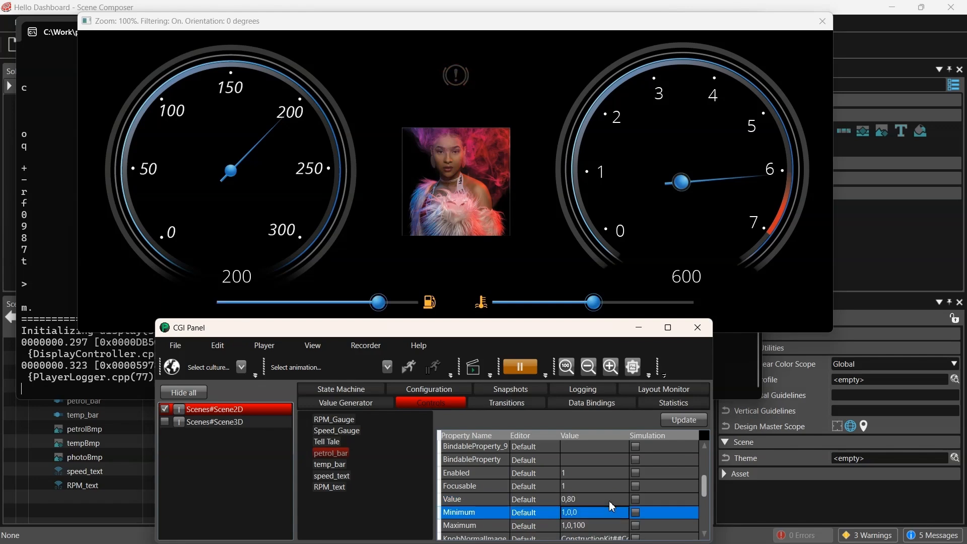
# Step: Set the Value property of temp_bar to 0,30 to test its slider in the player
pyautogui.click(329, 464)
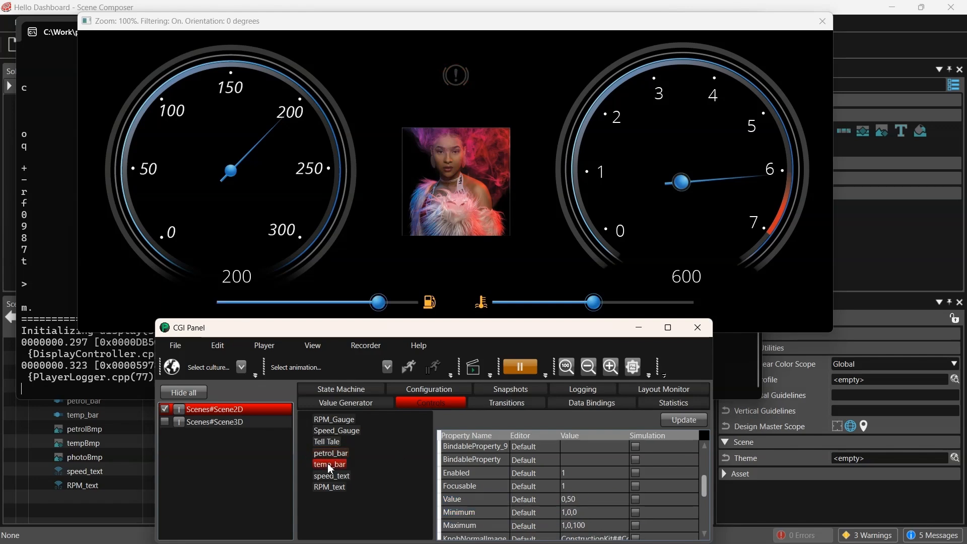
pyautogui.click(591, 499)
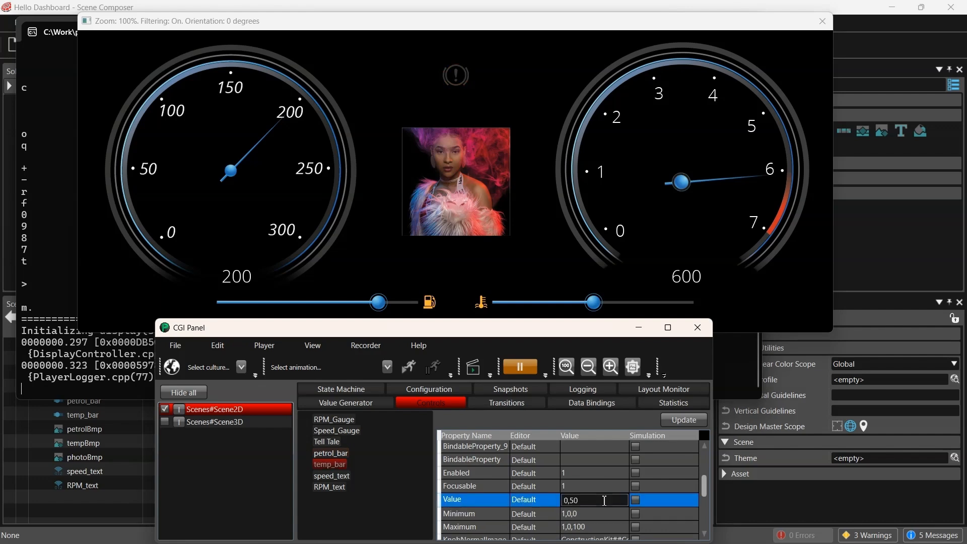
pyautogui.write('0,3')
pyautogui.press('Return')
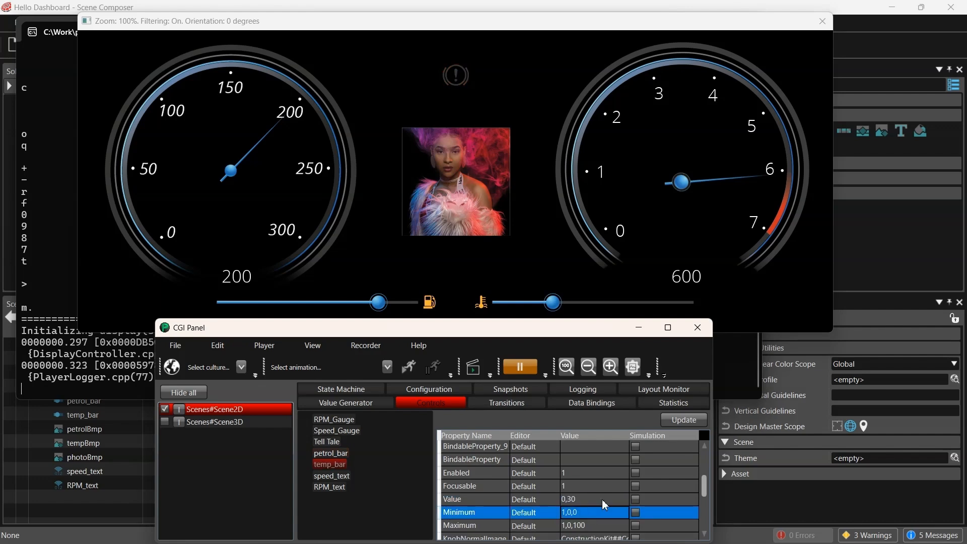
# Step: Set temp_bar's Value to 0,80
pyautogui.click(606, 499)
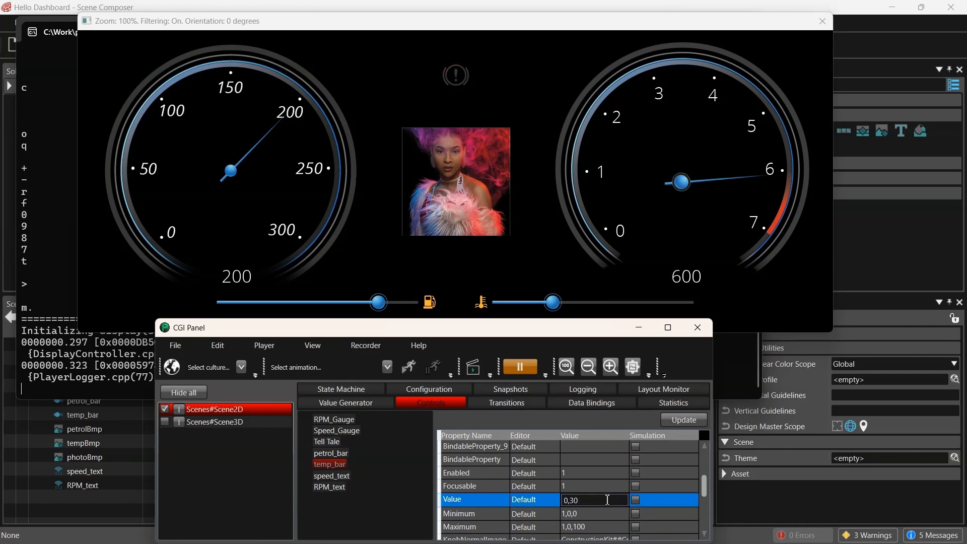
pyautogui.press('BackSpace')
pyautogui.press('BackSpace')
pyautogui.write('80')
pyautogui.press('Return')
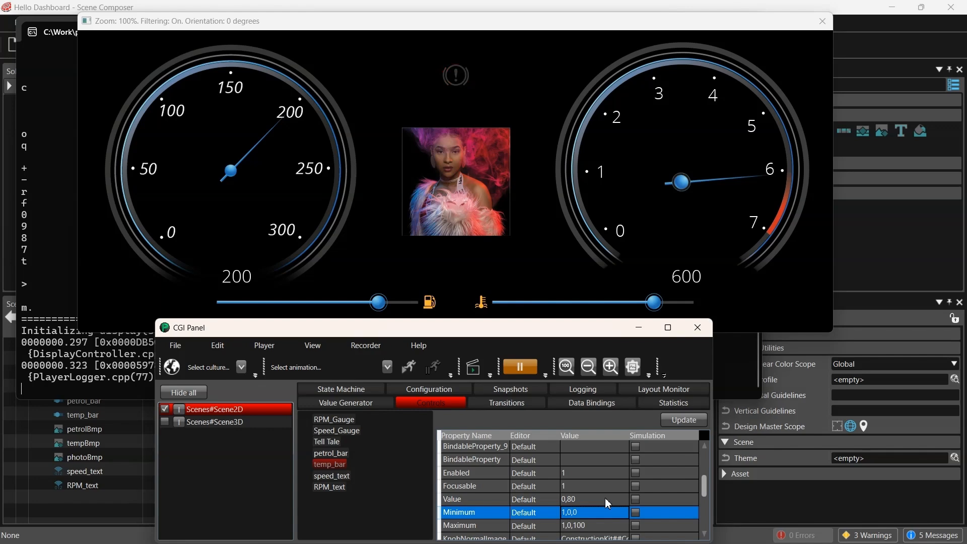